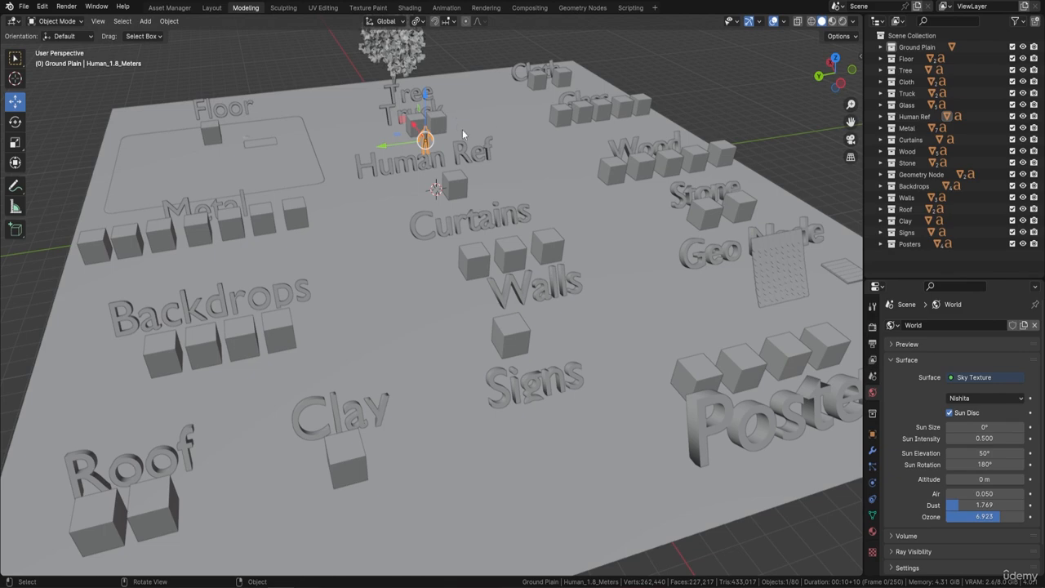
# Add a new General Asset Manager workspace
pyautogui.moveTo(462, 129); pyautogui.dragTo(423, 217, button='middle')
pyautogui.scroll(3, 462, 124)
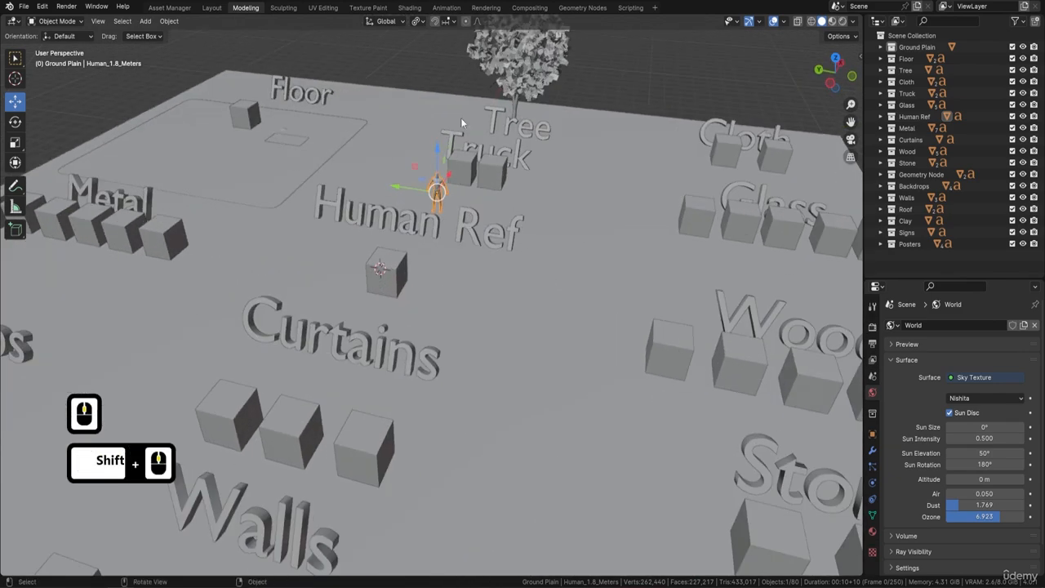
pyautogui.click(655, 8)
pyautogui.click(614, 28)
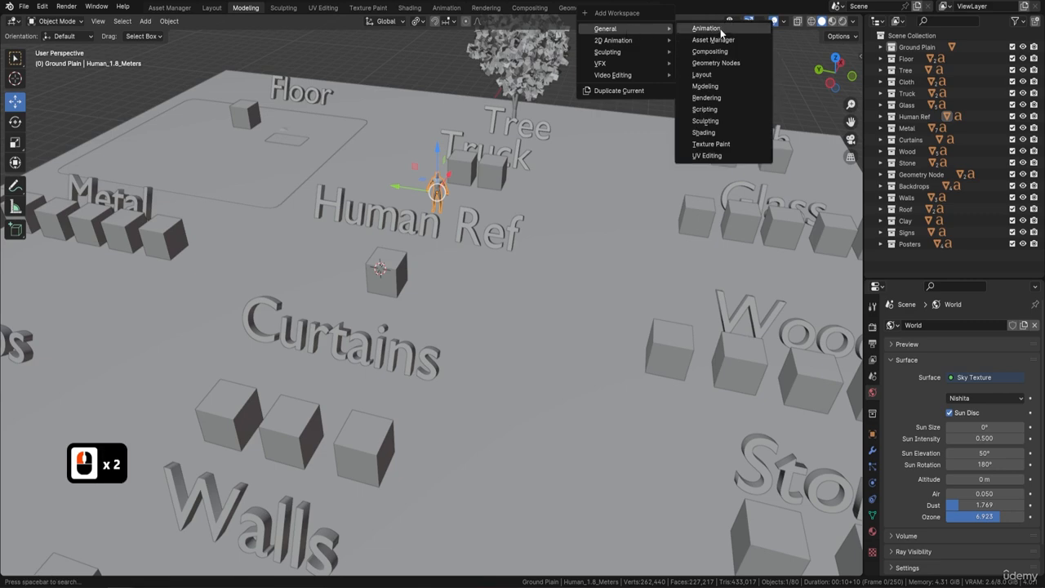
pyautogui.click(719, 40)
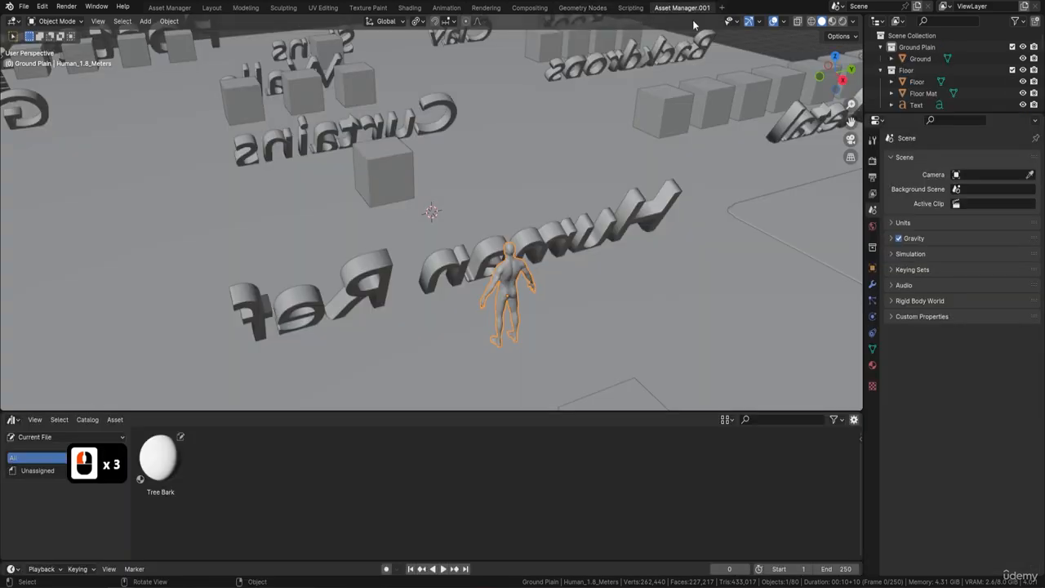
# Enlarge the outliner to list more of the scene's collections and their contents
pyautogui.moveTo(513, 189); pyautogui.dragTo(354, 323, button='middle')
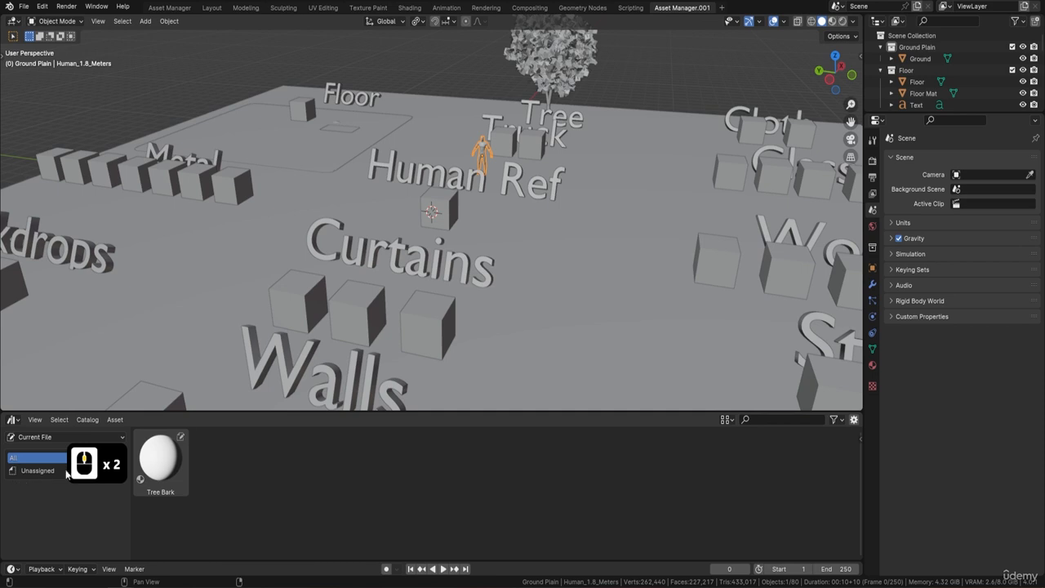
pyautogui.moveTo(475, 175); pyautogui.dragTo(497, 142, button='middle')
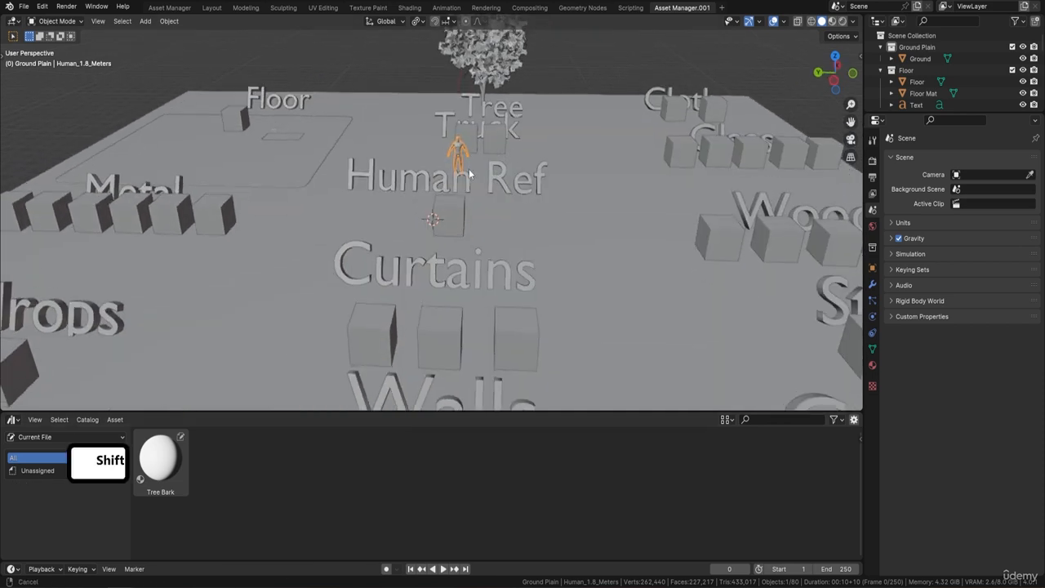
pyautogui.keyDown('shift'); pyautogui.moveTo(468, 168); pyautogui.dragTo(485, 185, button='middle'); pyautogui.keyUp('shift')
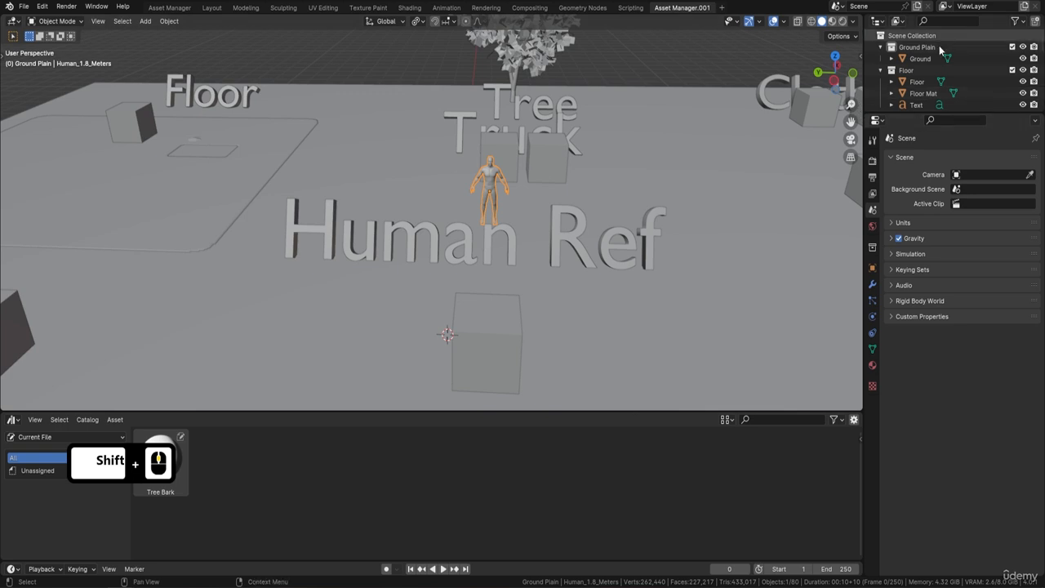
pyautogui.moveTo(1001, 112); pyautogui.dragTo(1001, 302)
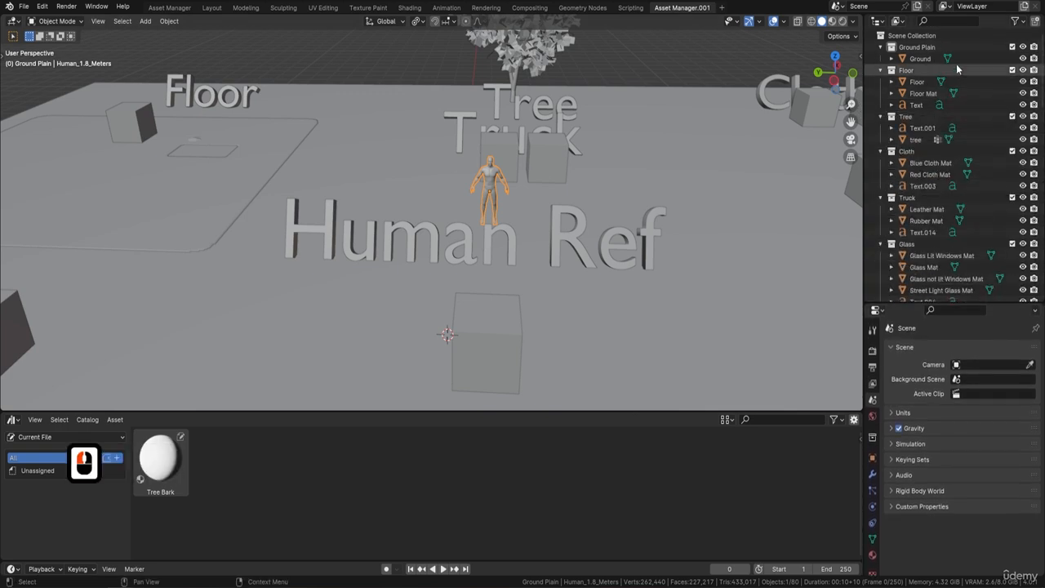
pyautogui.scroll(-5, 934, 72)
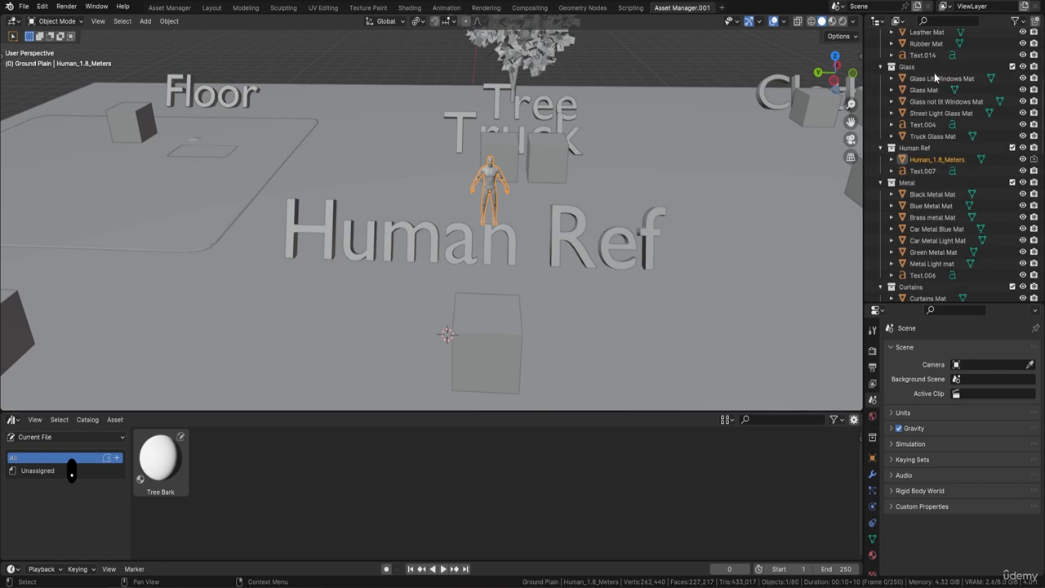
pyautogui.rightClick(941, 158)
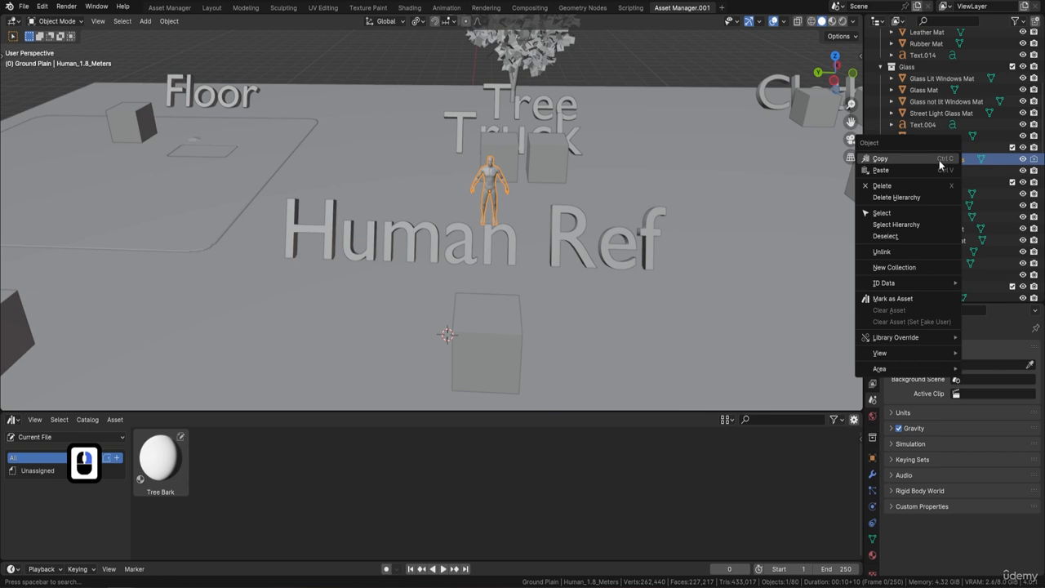
pyautogui.click(904, 299)
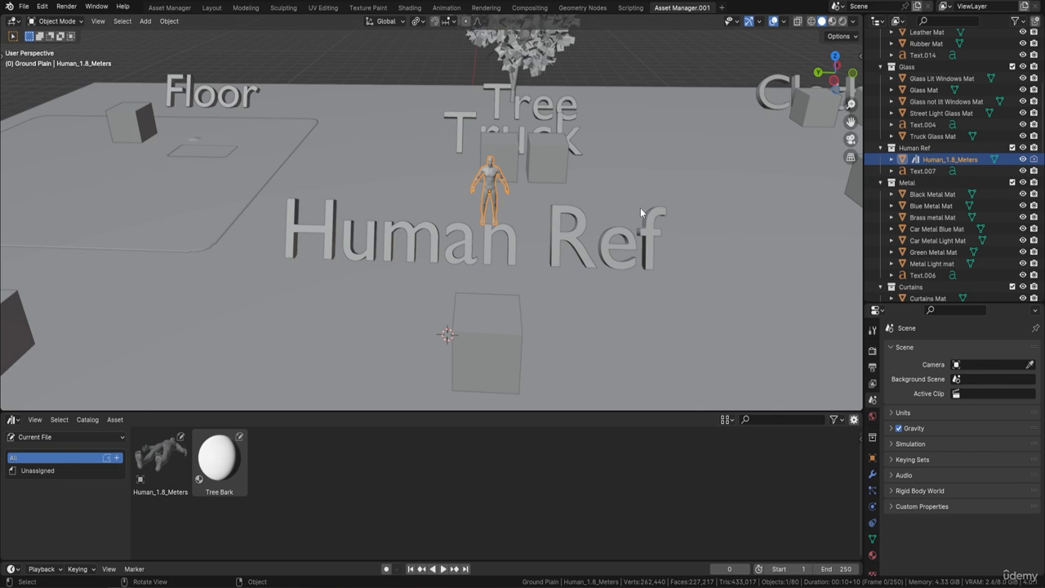
pyautogui.hotkey('ctrl', 'z')
# Apply the transforms of the Human_1.8_Meters figure and set its origin
pyautogui.hotkey('ctrl', 'a')
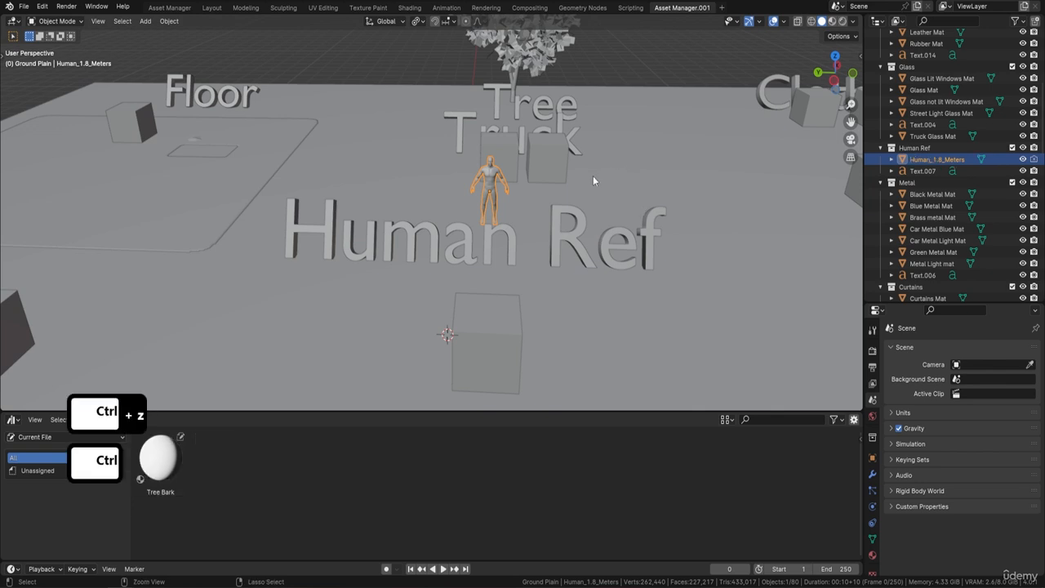
pyautogui.click(573, 216)
pyautogui.rightClick(573, 215)
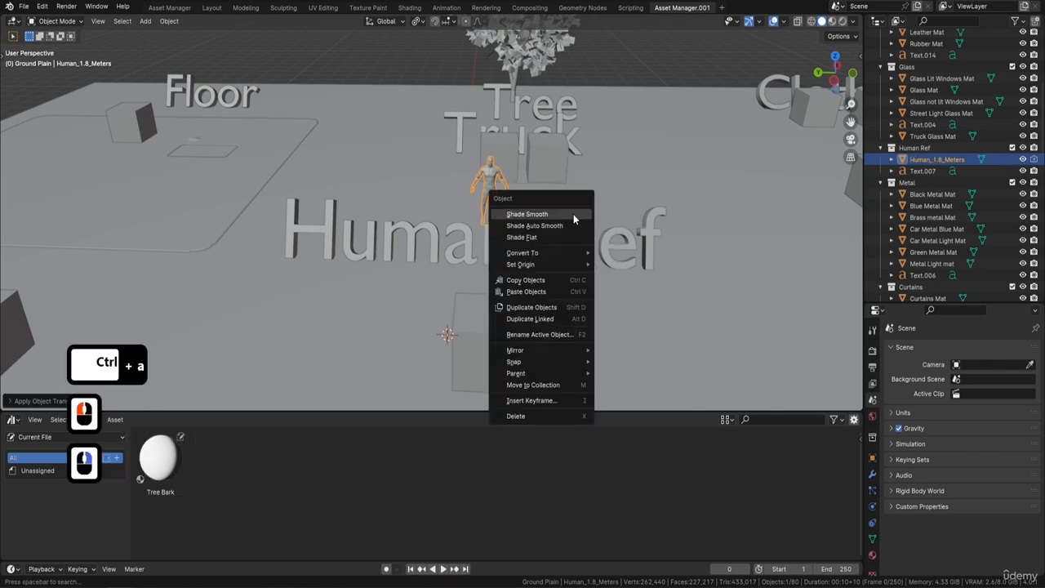
pyautogui.click(552, 264)
pyautogui.click(655, 281)
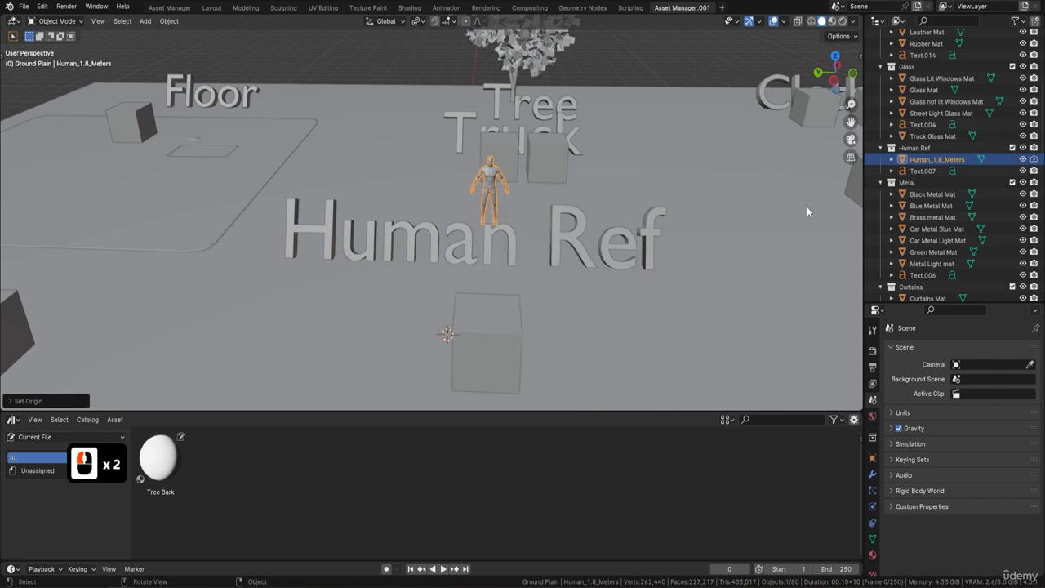
# Mark the Human_1.8_Meters object as an asset
pyautogui.click(943, 159)
pyautogui.rightClick(946, 160)
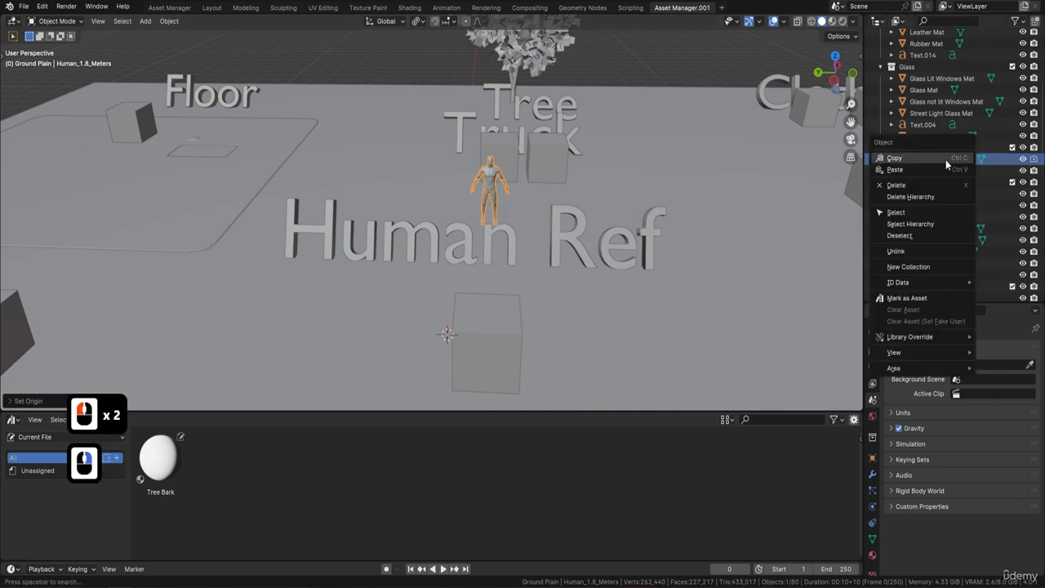
pyautogui.click(918, 297)
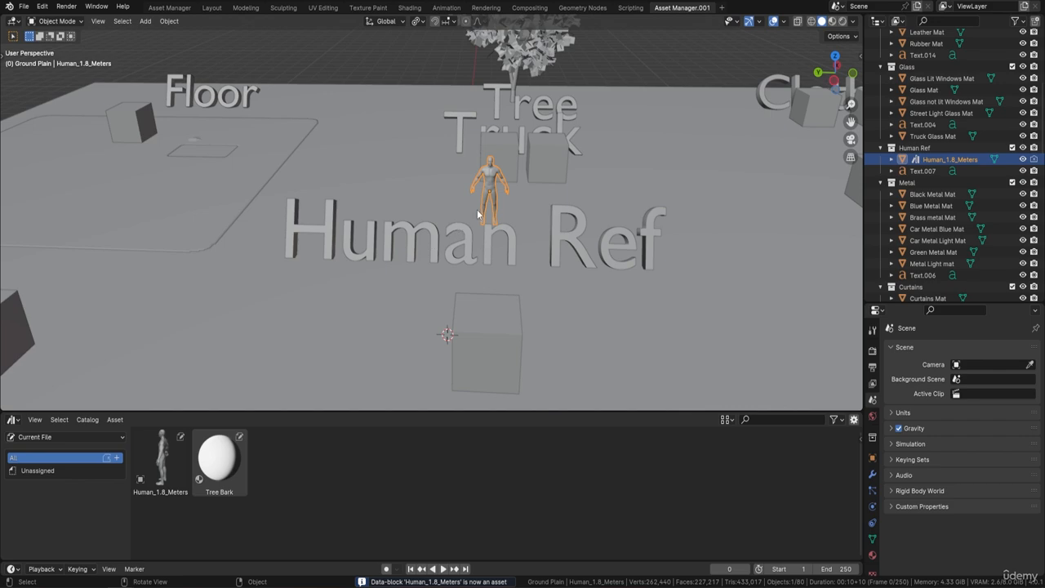
# Select the tree object and mark it as an asset
pyautogui.scroll(-8, 497, 202)
pyautogui.keyDown('shift'); pyautogui.moveTo(510, 235); pyautogui.dragTo(498, 210, button='middle'); pyautogui.keyUp('shift')
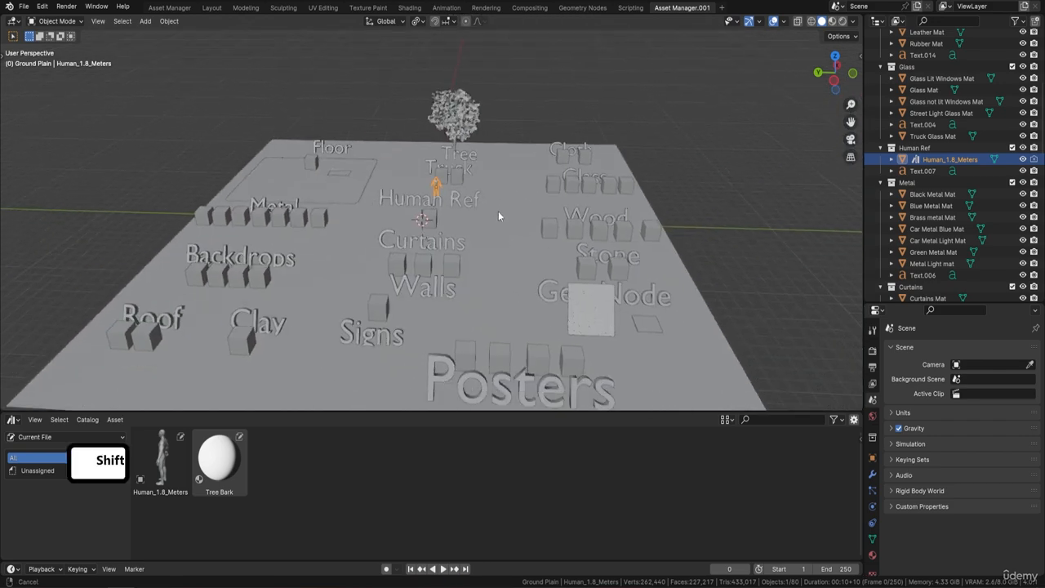
pyautogui.click(462, 112)
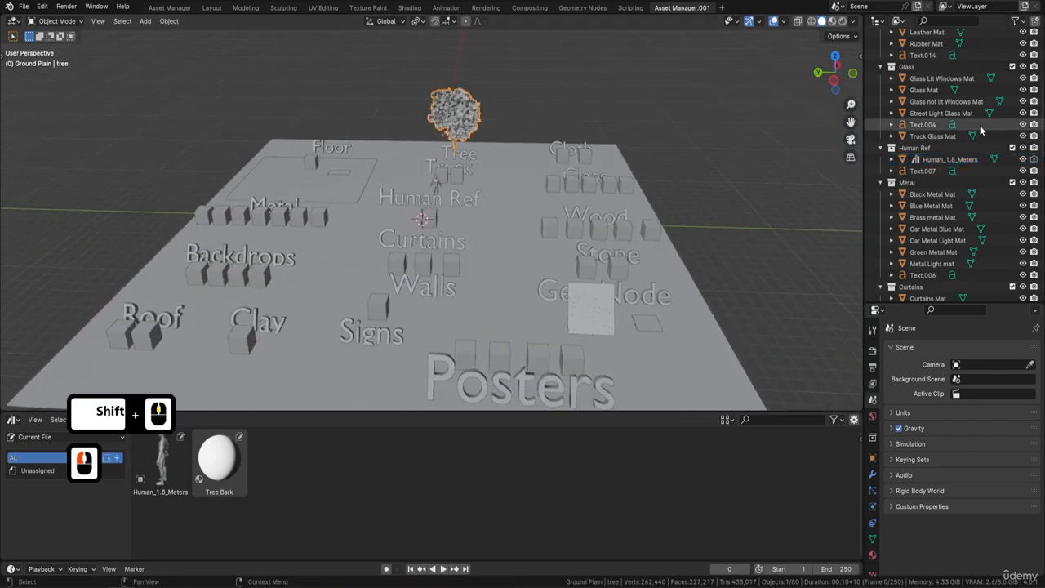
pyautogui.scroll(5, 980, 129)
pyautogui.rightClick(924, 139)
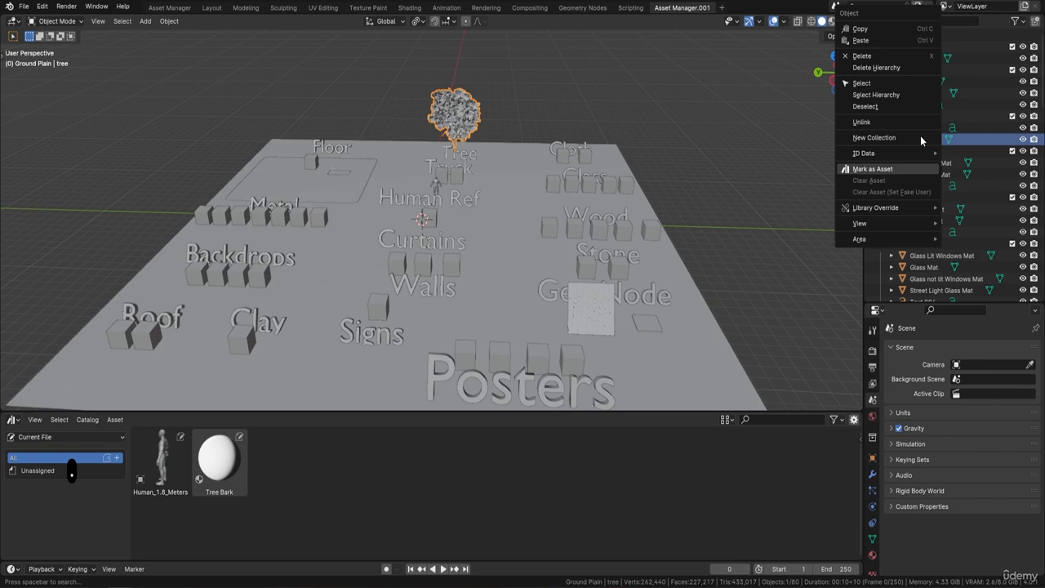
pyautogui.click(888, 170)
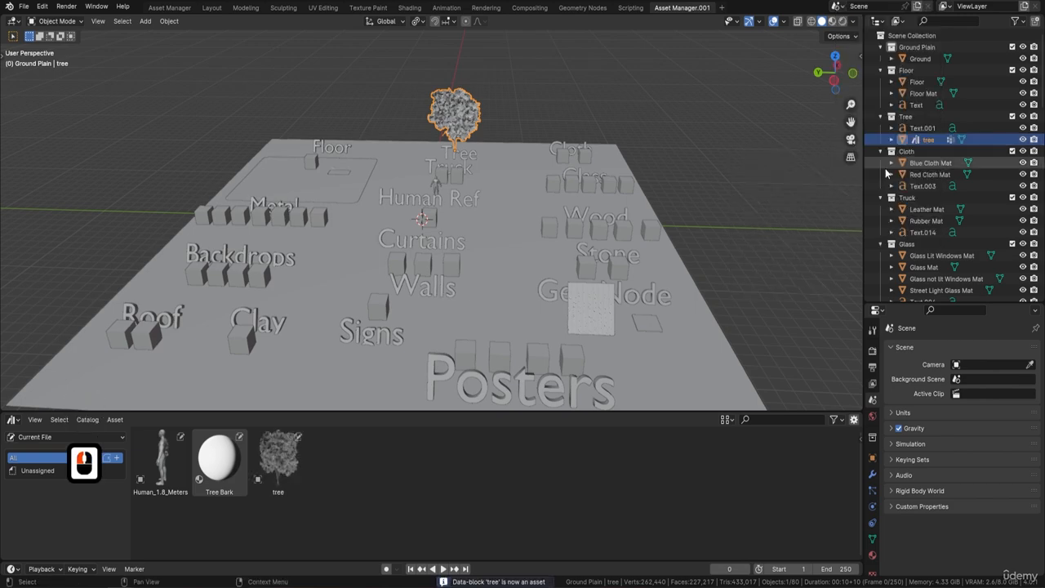
# Select the Planks and Roof Tile geometry node objects and mark both as assets
pyautogui.keyDown('shift'); pyautogui.moveTo(582, 298); pyautogui.dragTo(511, 241, button='middle'); pyautogui.keyUp('shift')
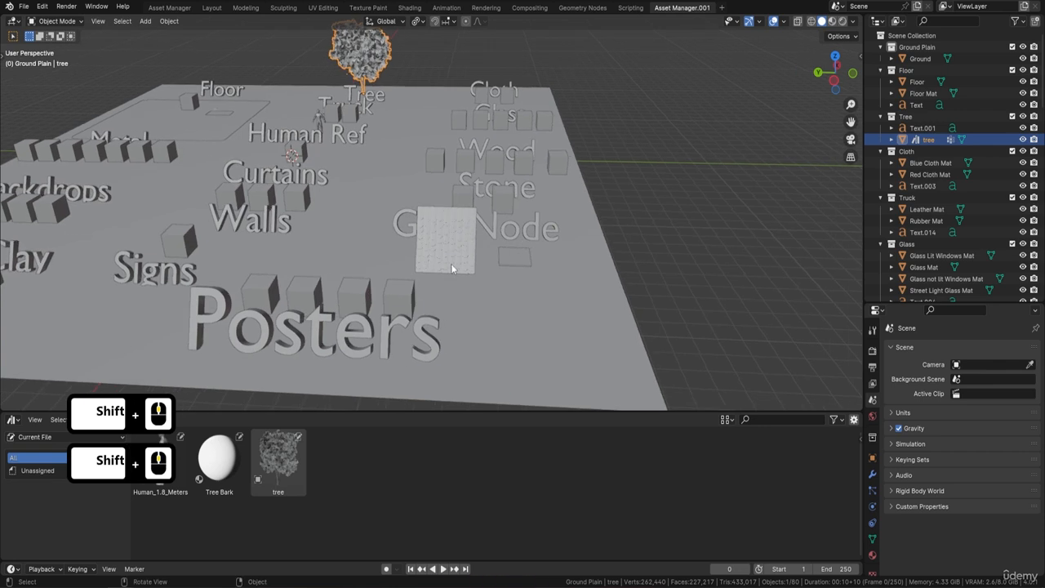
pyautogui.click(455, 269)
pyautogui.keyDown('shift'); pyautogui.click(522, 263); pyautogui.keyUp('shift')
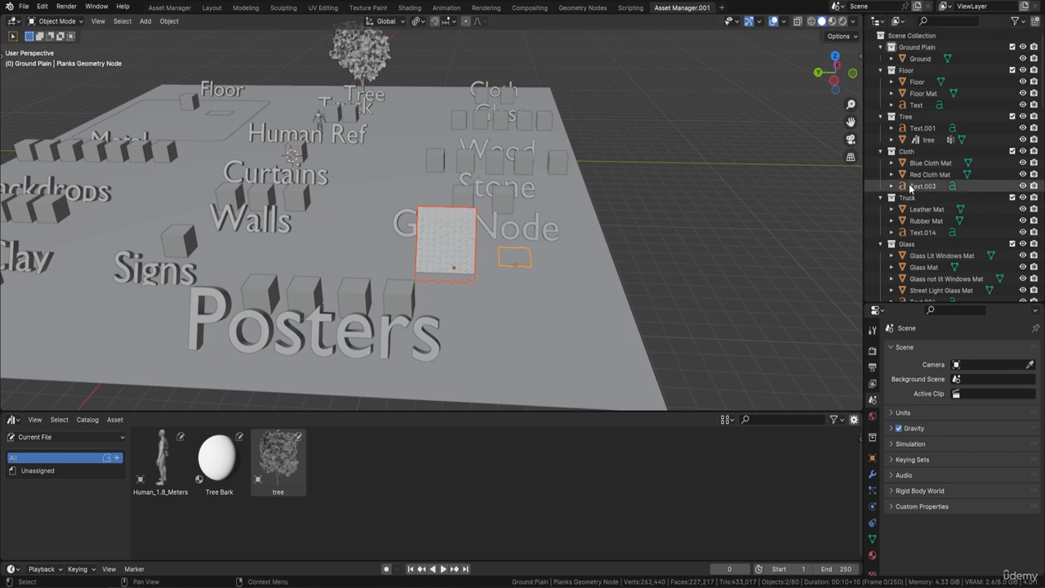
pyautogui.scroll(-5, 932, 187)
pyautogui.rightClick(943, 164)
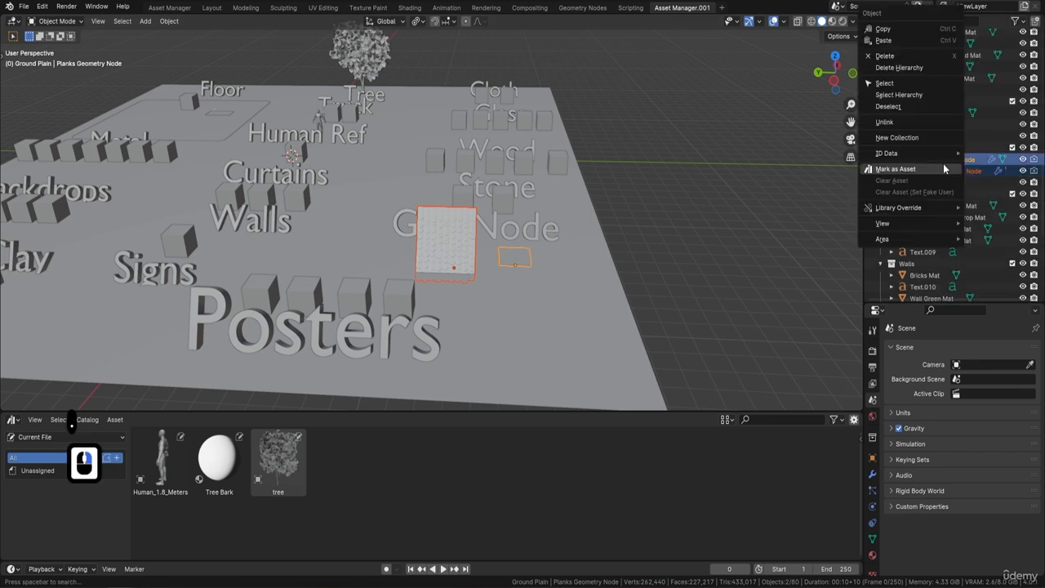
pyautogui.click(925, 165)
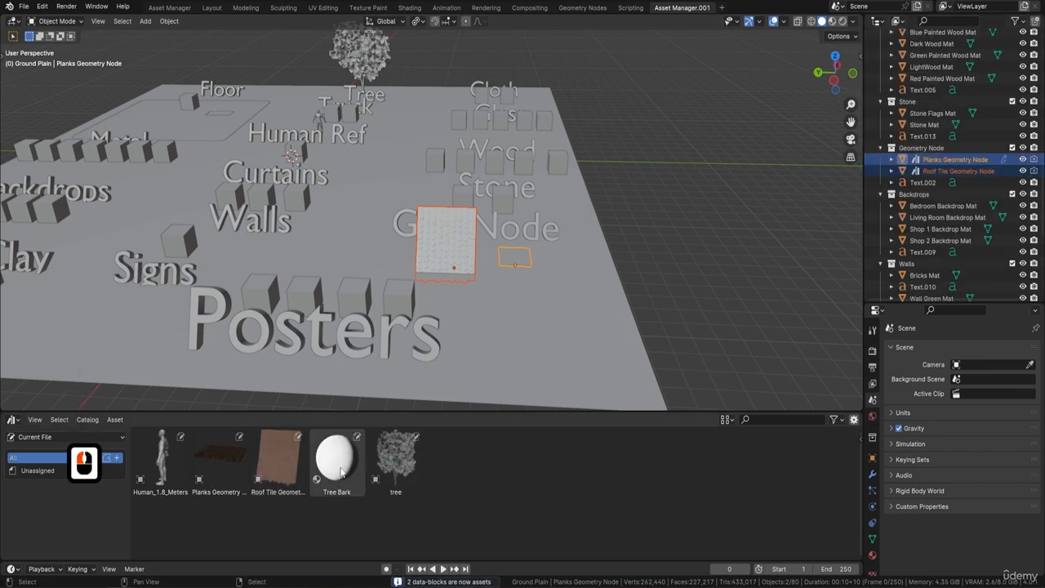
# Create a new asset catalog named Human
pyautogui.click(215, 466)
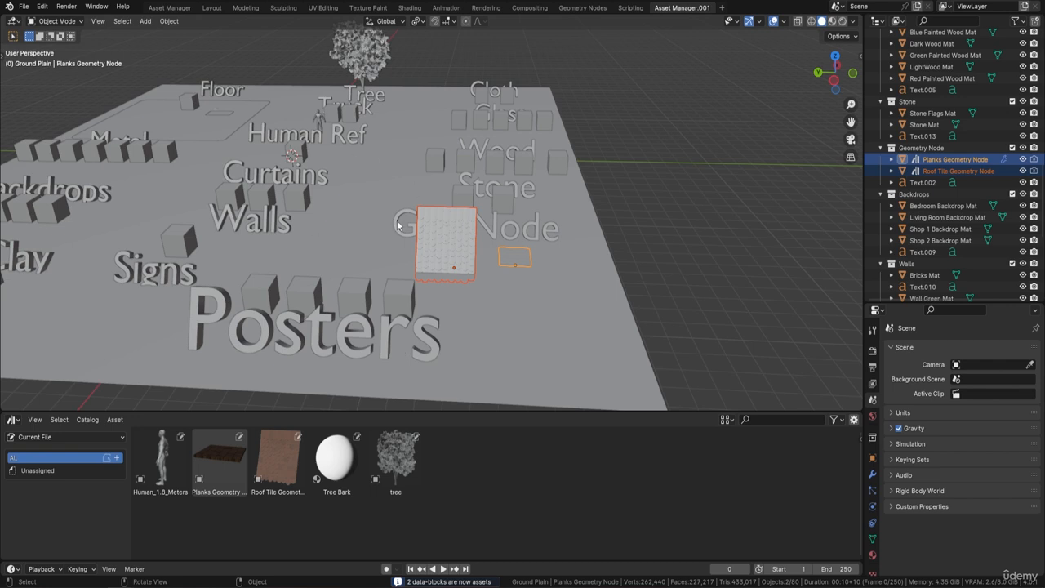
pyautogui.click(118, 459)
pyautogui.doubleClick(49, 474)
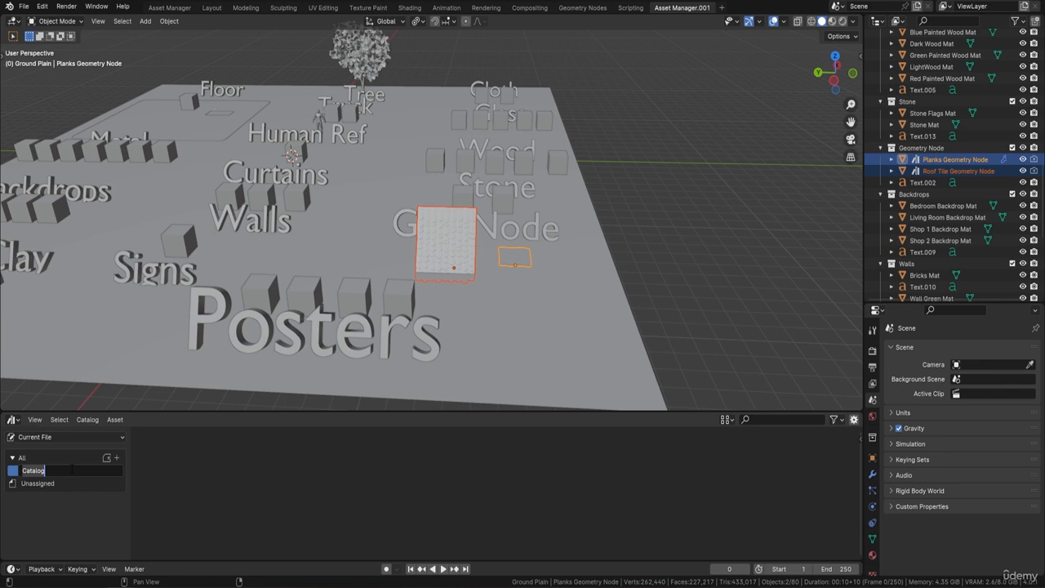
pyautogui.write('Human')
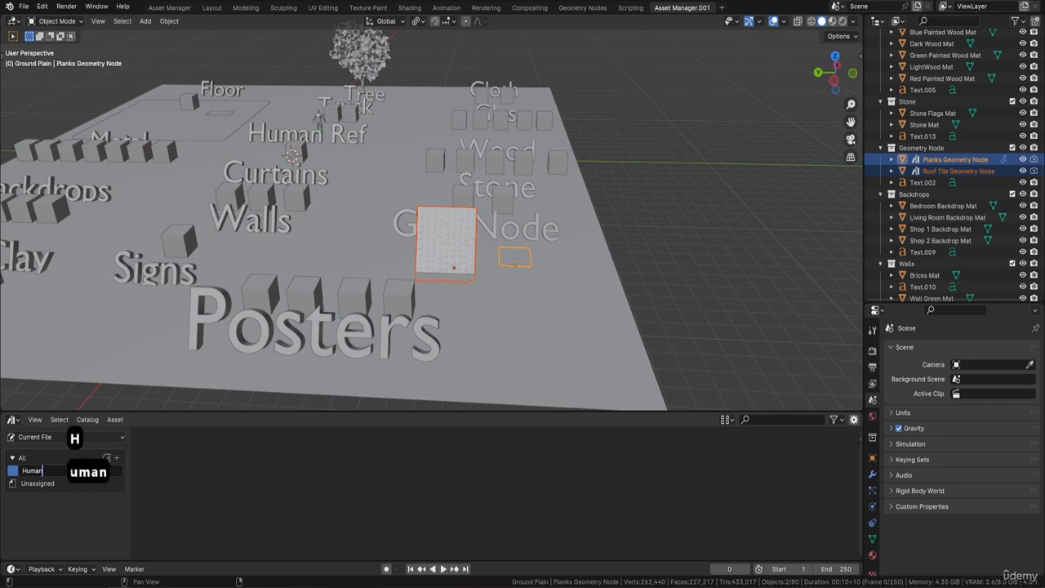
pyautogui.press('Return')
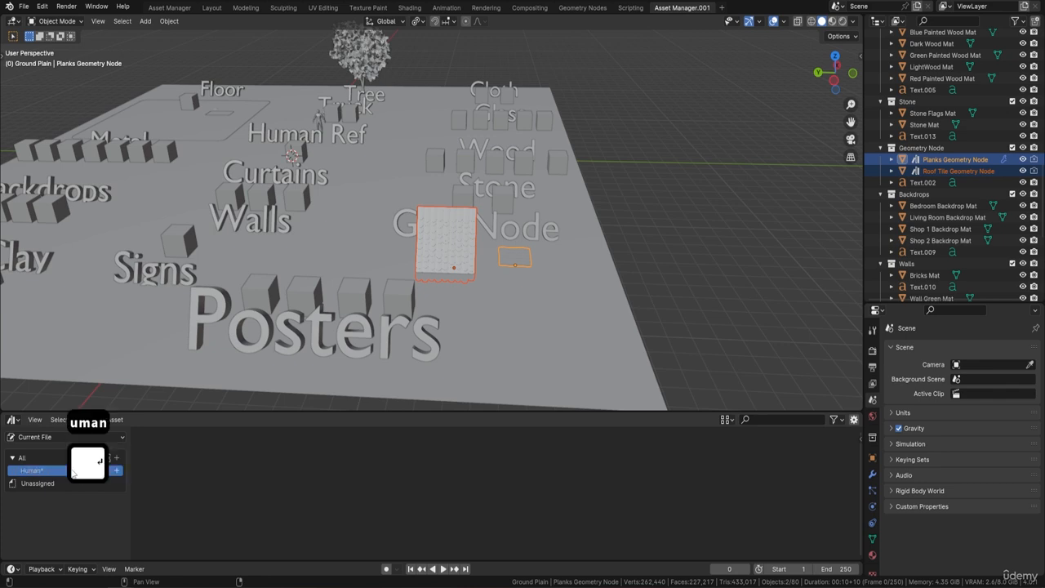
# Create another asset catalog named Geometry Nodes
pyautogui.click(117, 459)
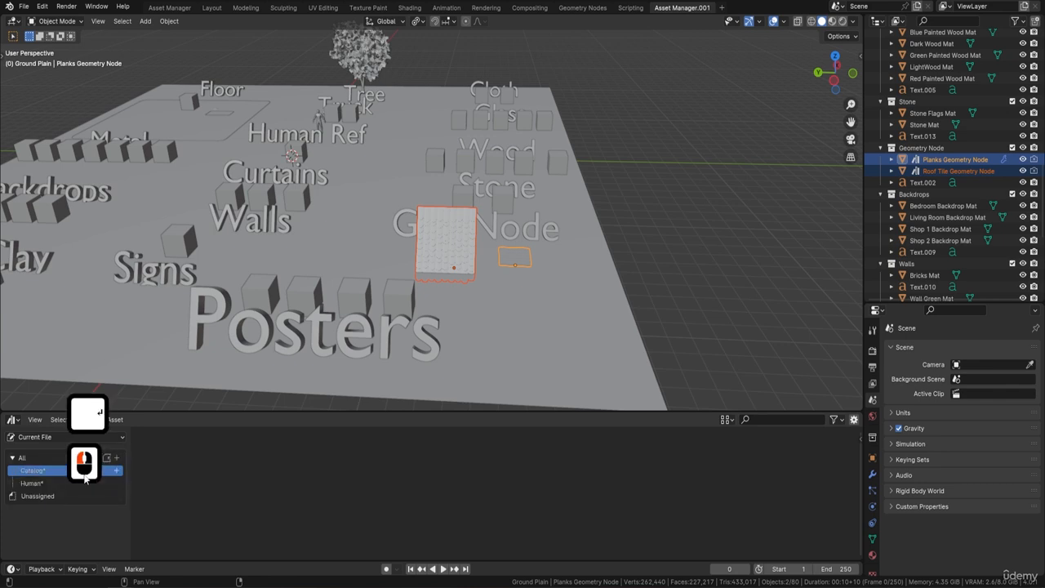
pyautogui.doubleClick(42, 475)
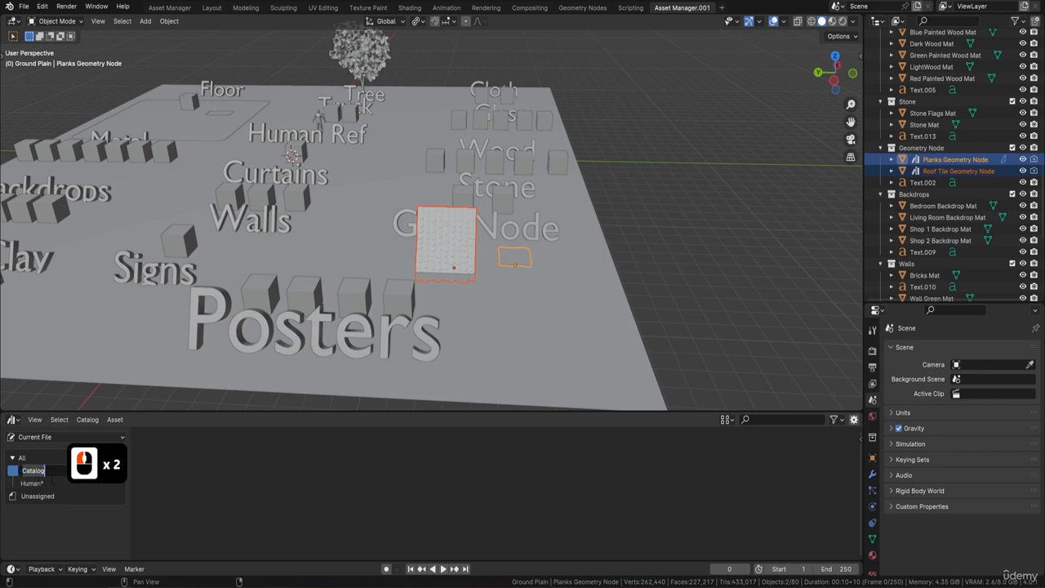
pyautogui.write('Geom')
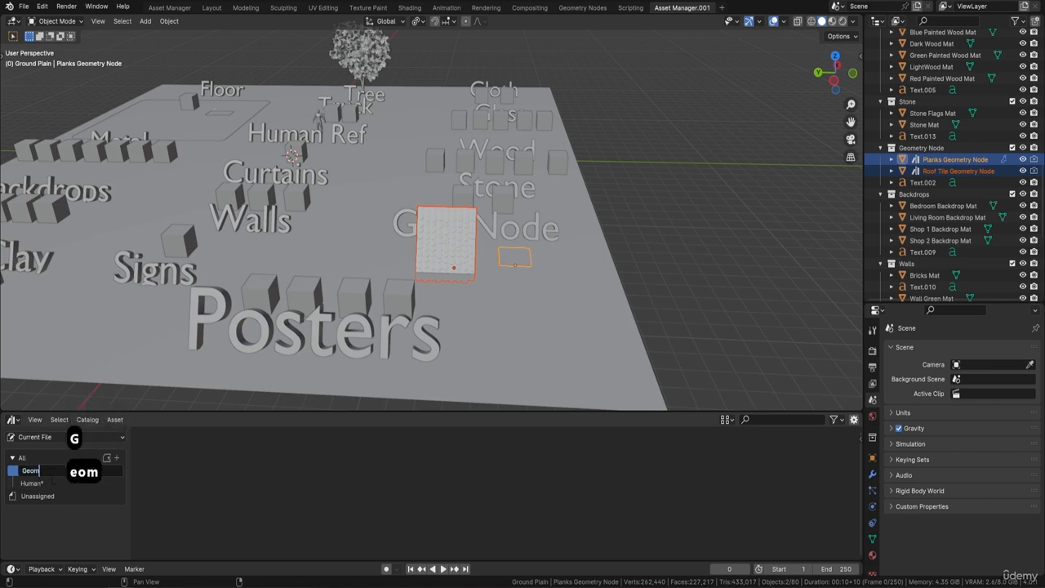
pyautogui.write('etry ')
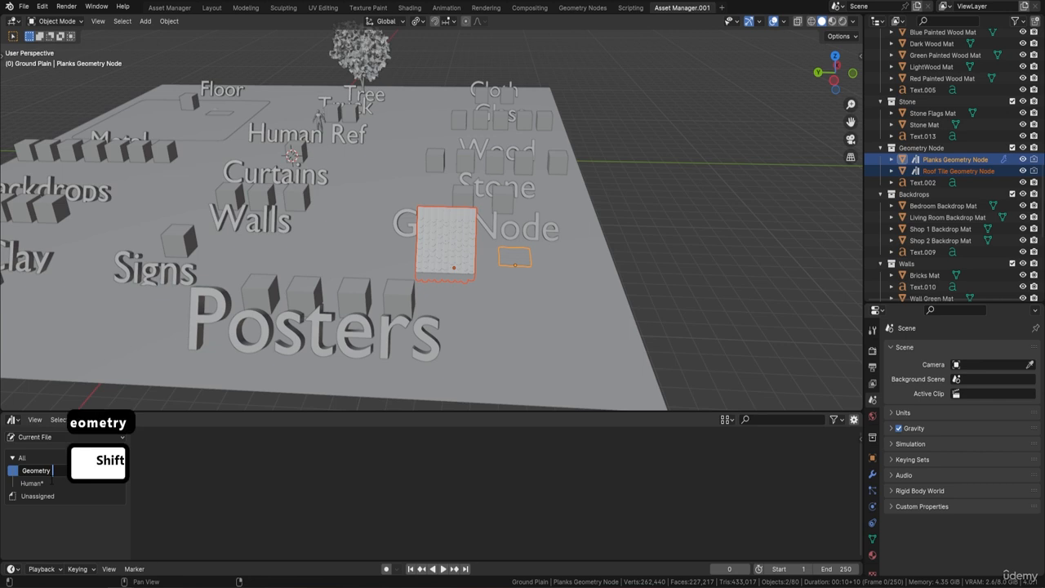
pyautogui.write('Nodes')
pyautogui.press('Return')
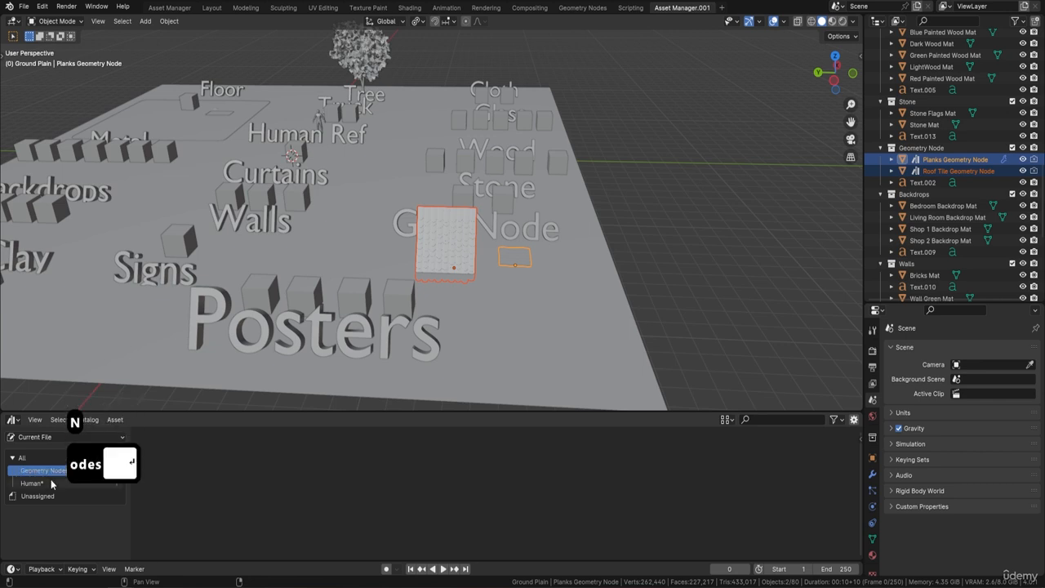
# Save the file as Victorian Course Resource Pack.blend in the Victorian Building course folder
pyautogui.click(23, 5)
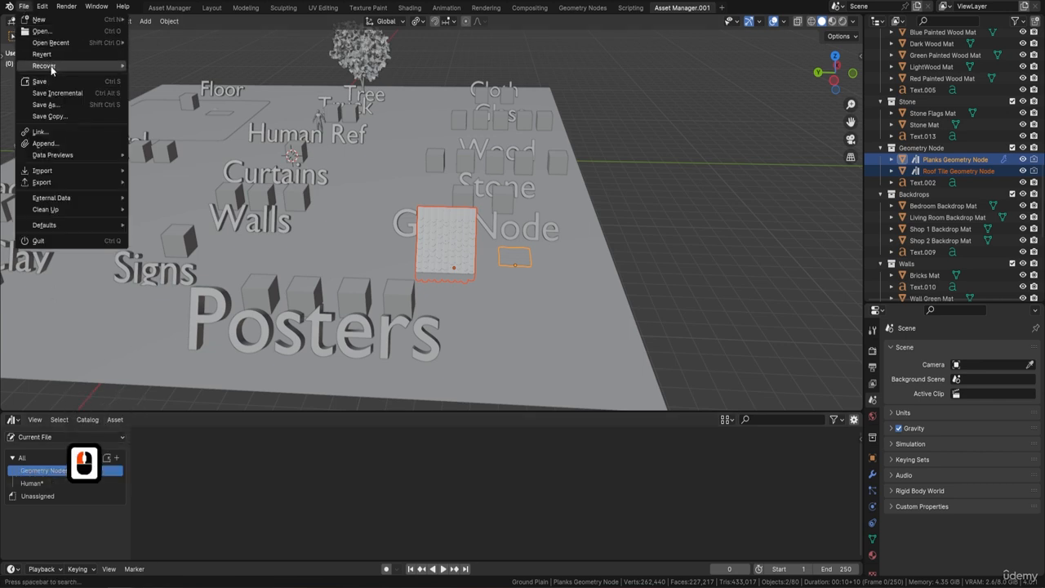
pyautogui.click(55, 106)
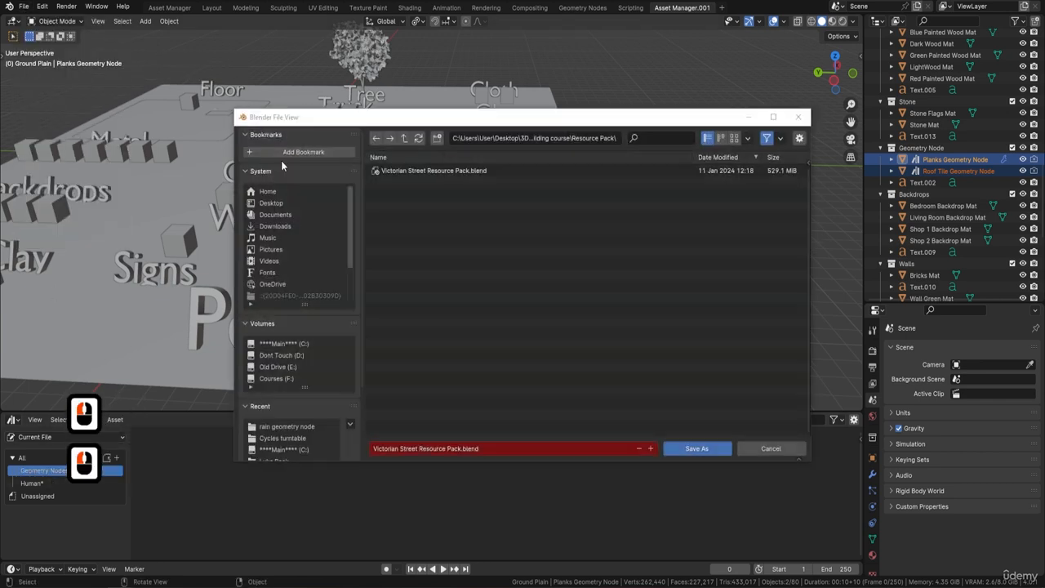
pyautogui.click(403, 139)
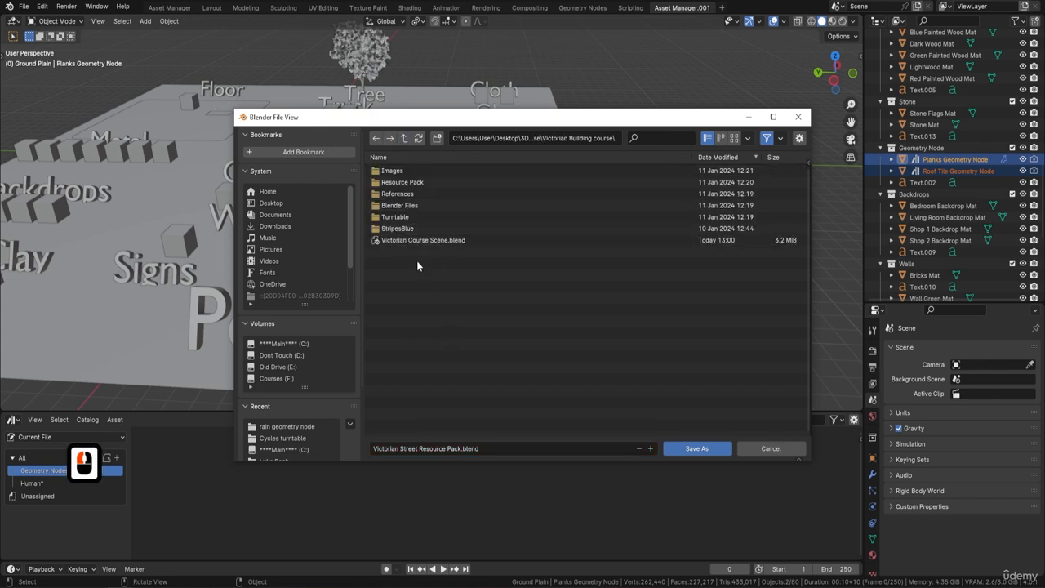
pyautogui.click(497, 448)
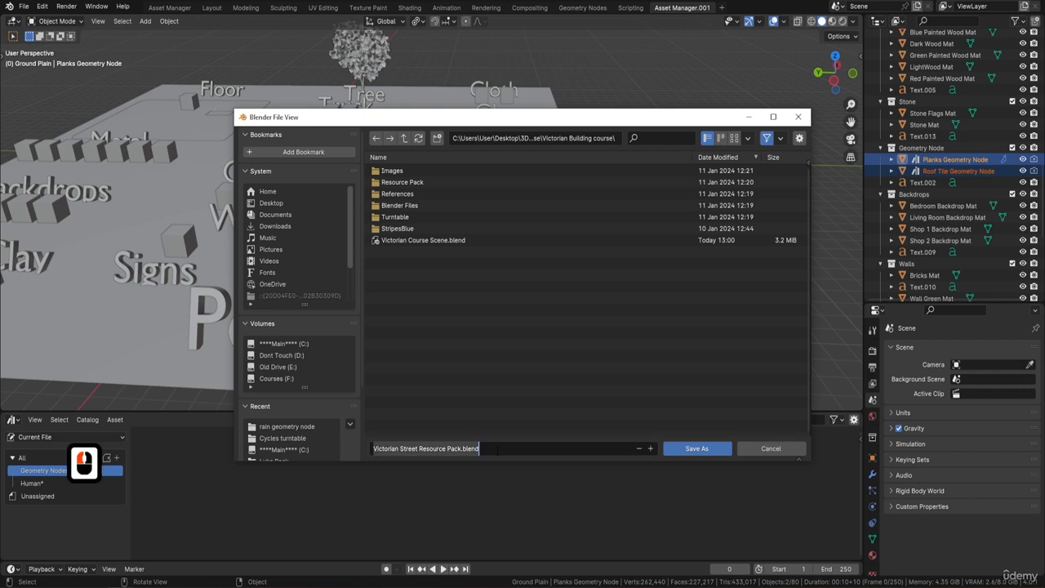
pyautogui.click(498, 449)
pyautogui.click(431, 241)
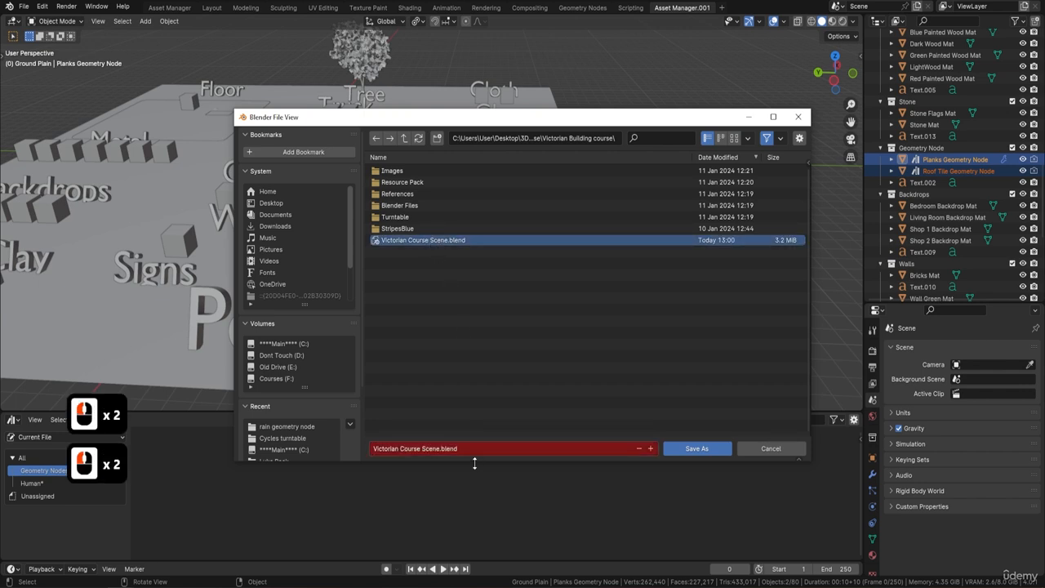
pyautogui.click(474, 451)
pyautogui.click(475, 451)
pyautogui.press('BackSpace')
pyautogui.press('BackSpace')
pyautogui.press('BackSpace')
pyautogui.press('BackSpace')
pyautogui.press('BackSpace')
pyautogui.press('BackSpace')
pyautogui.press('BackSpace')
pyautogui.press('BackSpace')
pyautogui.press('BackSpace')
pyautogui.press('BackSpace')
pyautogui.press('BackSpace')
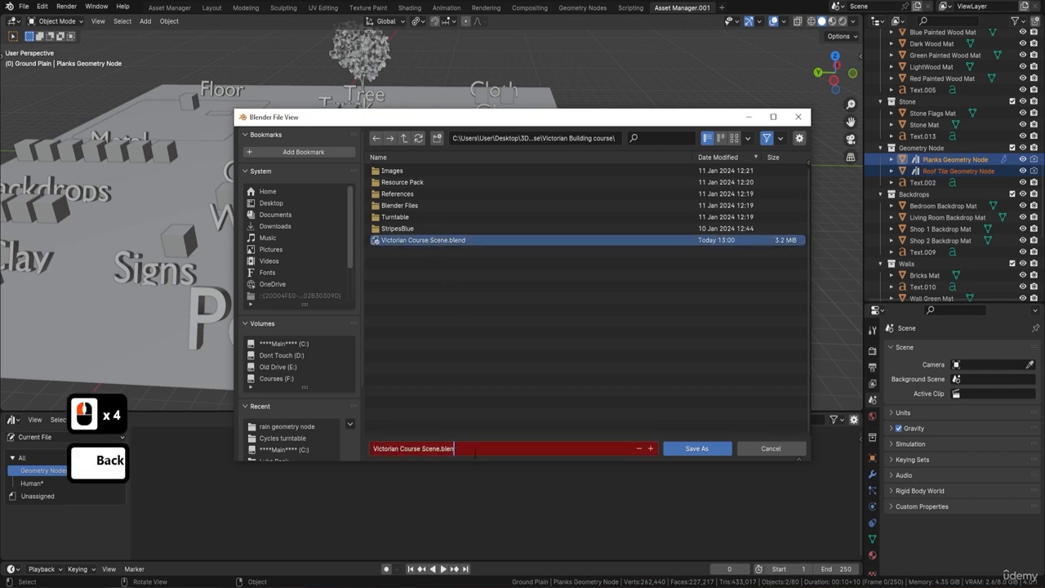
pyautogui.write('Resource')
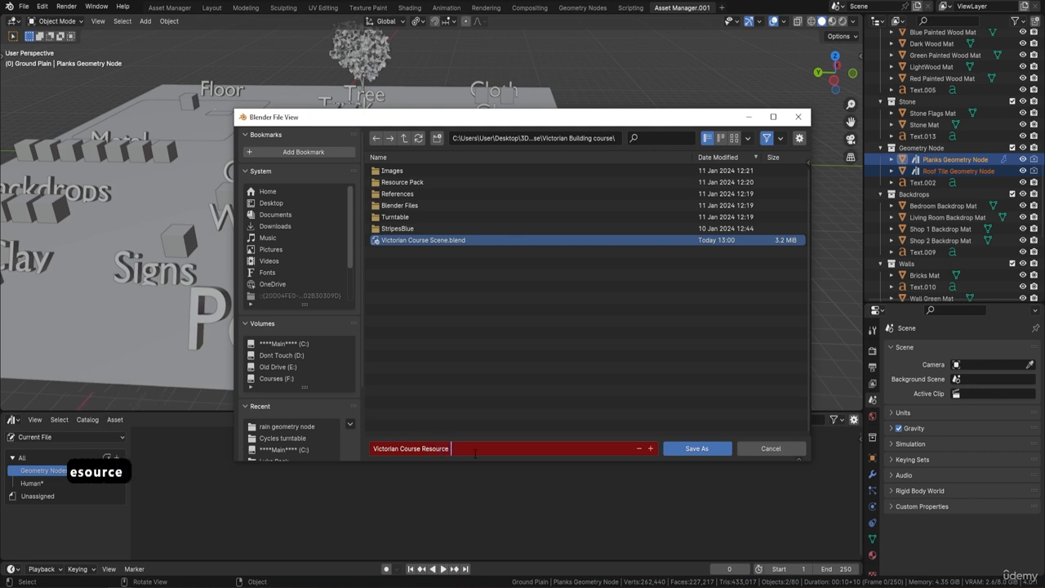
pyautogui.write(' Pack')
pyautogui.press('Return')
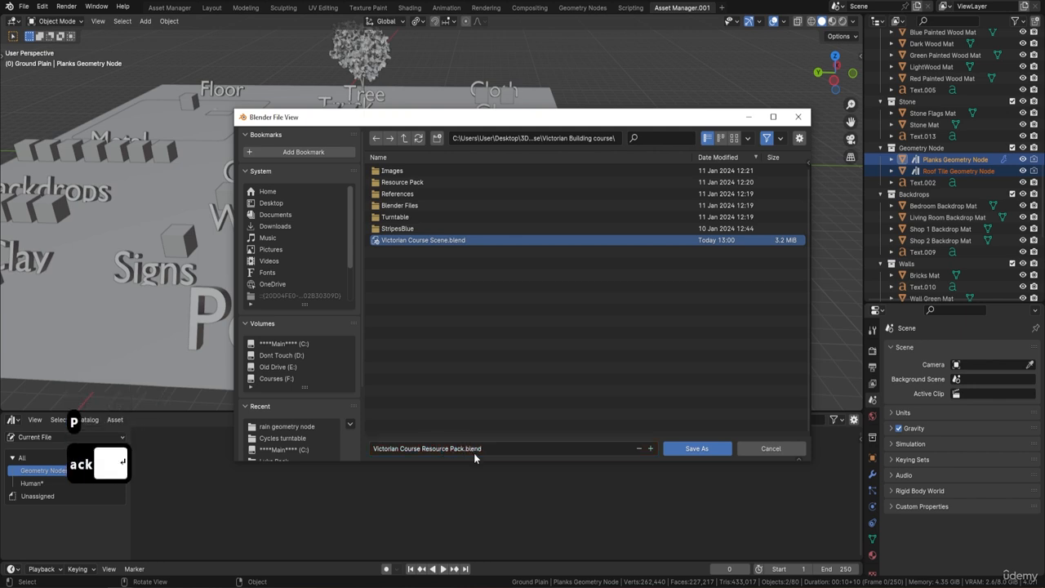
pyautogui.press('Return')
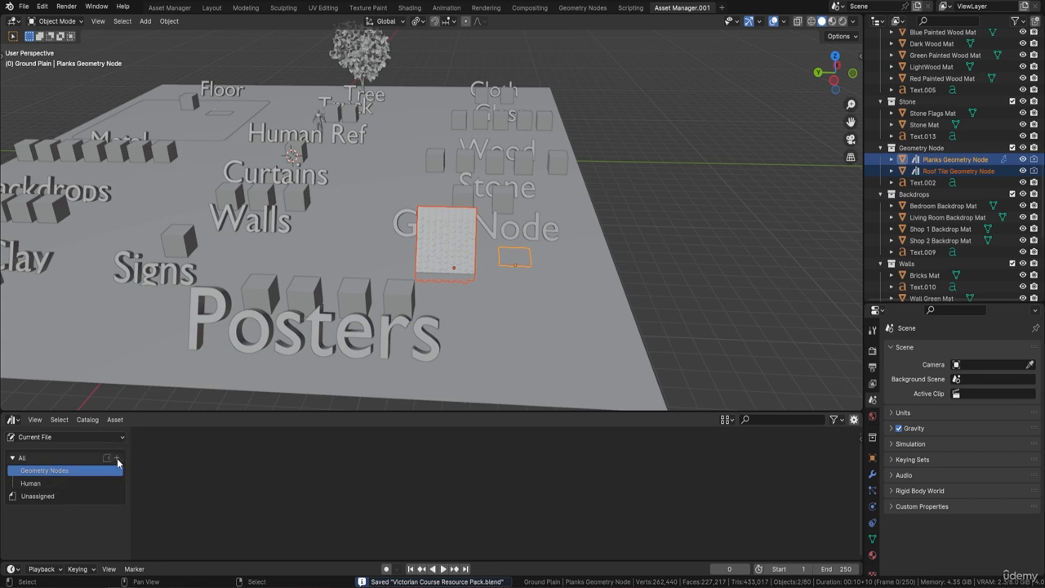
# Create a new asset catalog named Tree
pyautogui.click(116, 460)
pyautogui.doubleClick(45, 472)
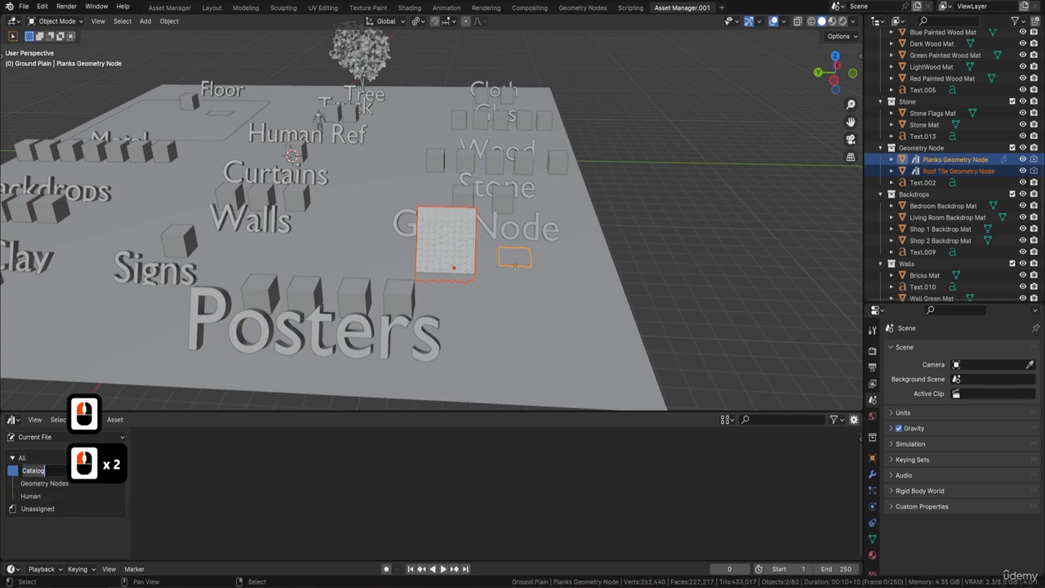
pyautogui.write('Tree')
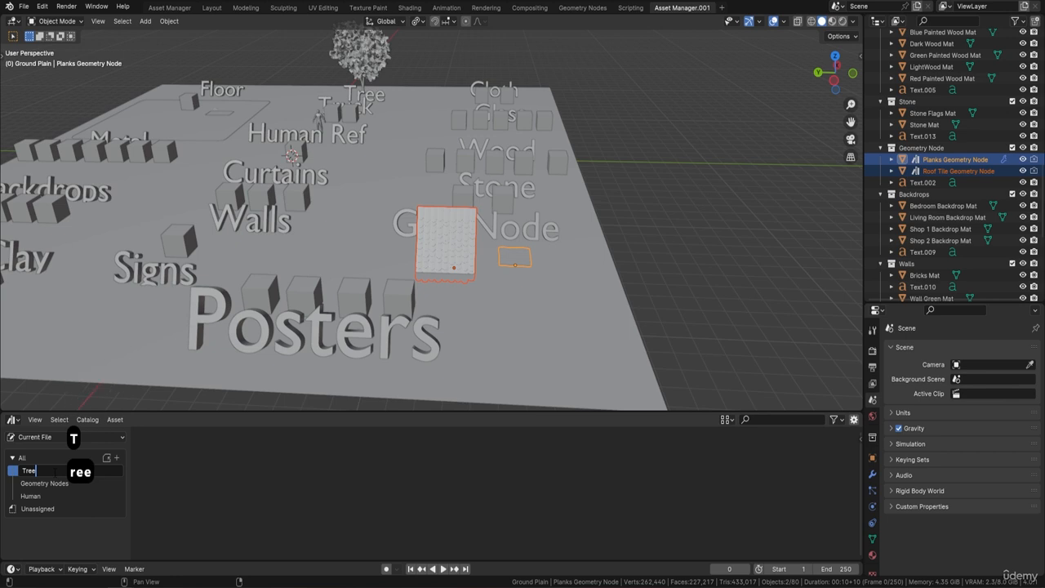
pyautogui.press('Return')
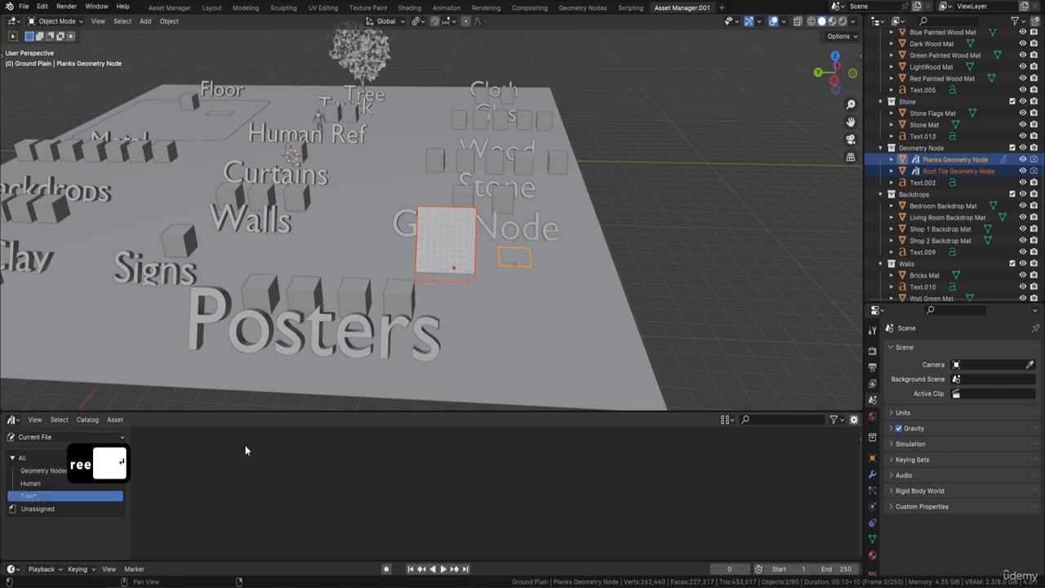
# Sort the human, Planks, Roof Tile and tree assets into the Human, Geometry Nodes and Tree catalogs
pyautogui.click(22, 460)
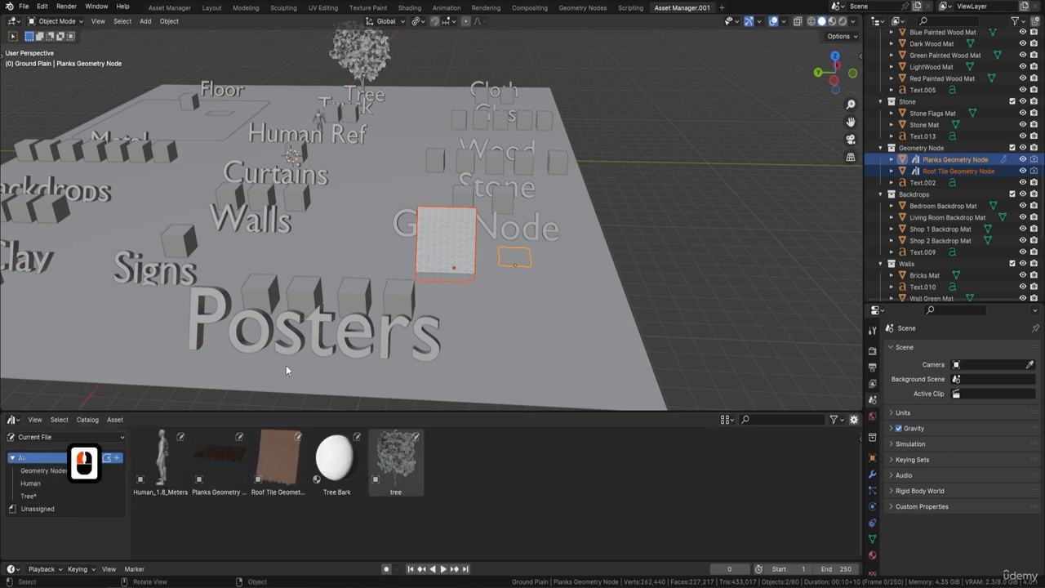
pyautogui.moveTo(167, 467); pyautogui.dragTo(37, 484)
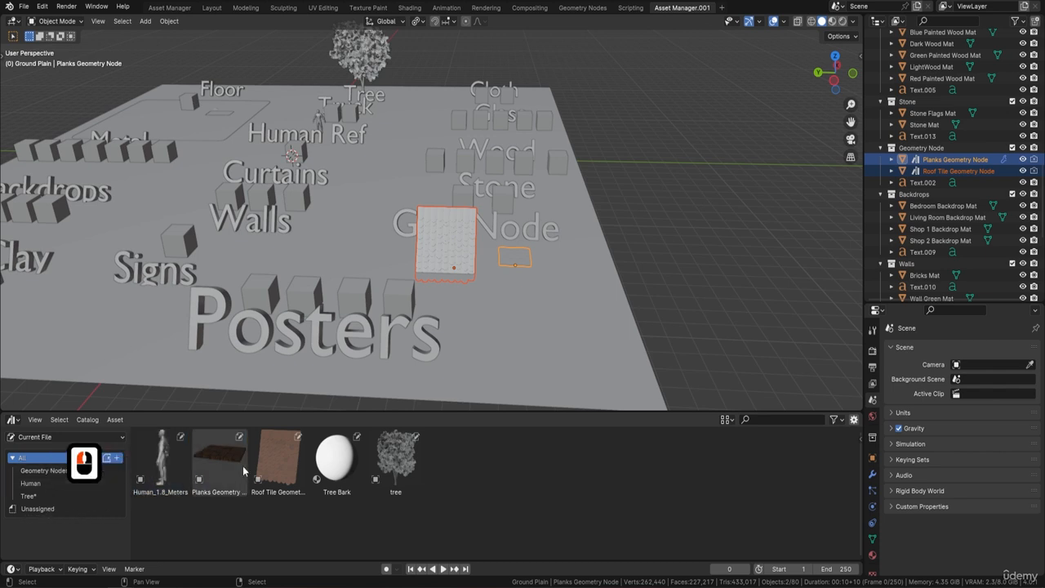
pyautogui.click(217, 461)
pyautogui.keyDown('shift'); pyautogui.click(277, 461); pyautogui.keyUp('shift')
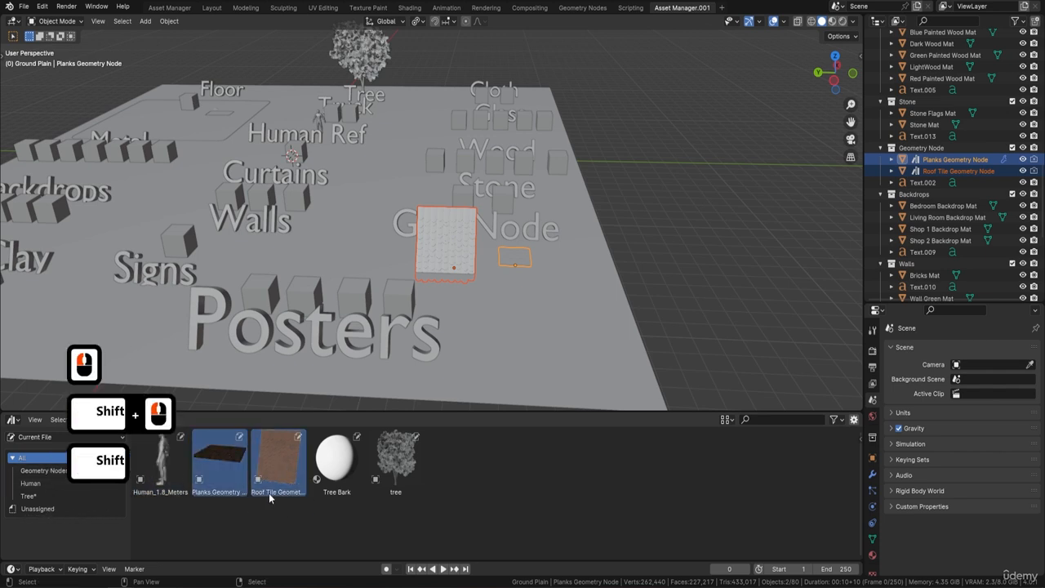
pyautogui.moveTo(227, 454); pyautogui.dragTo(56, 473)
pyautogui.moveTo(384, 470); pyautogui.dragTo(64, 497)
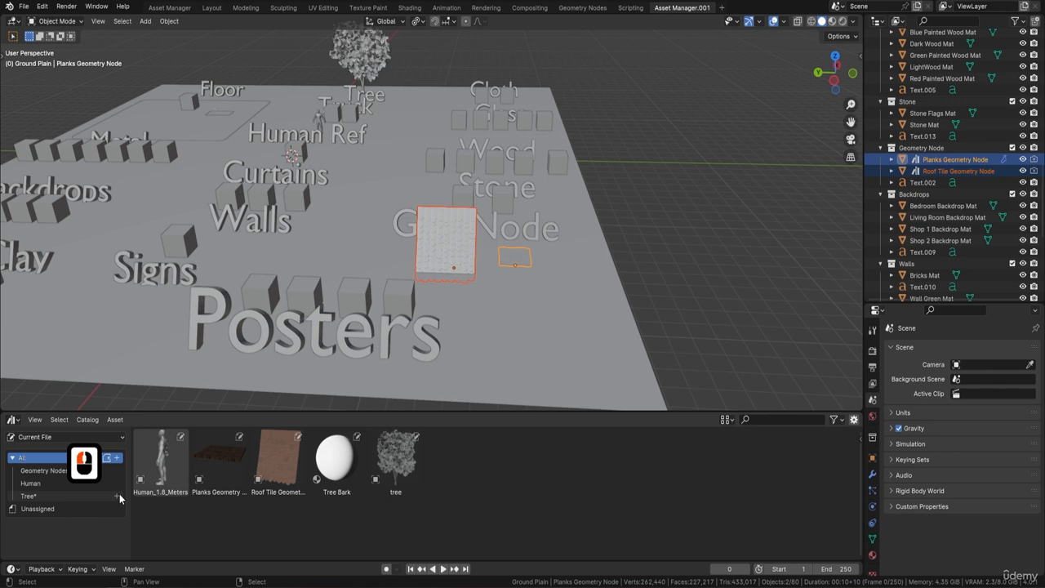
# Clear the asset mark from the Tree Bark material
pyautogui.click(338, 468)
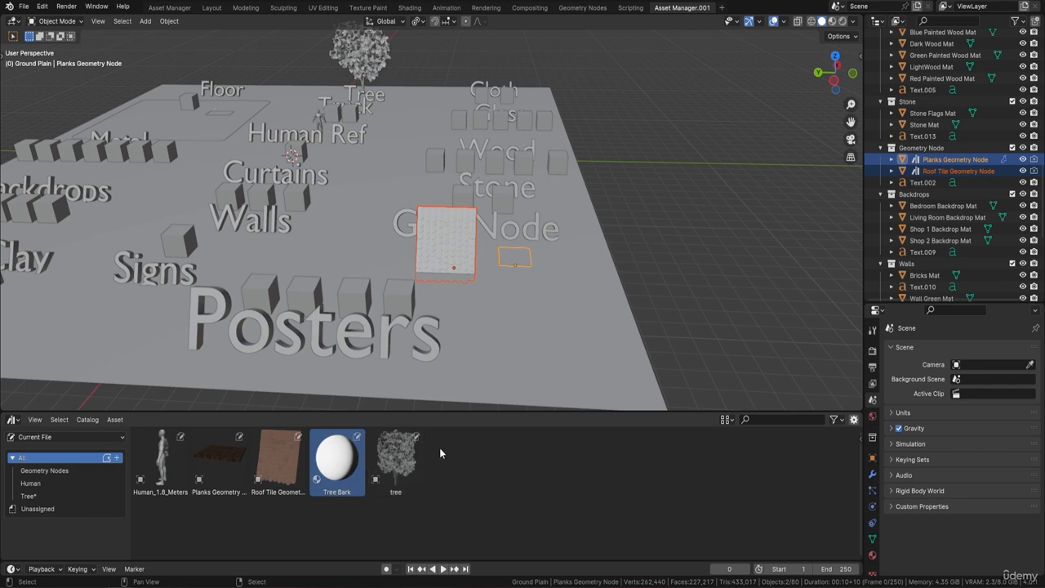
pyautogui.rightClick(333, 465)
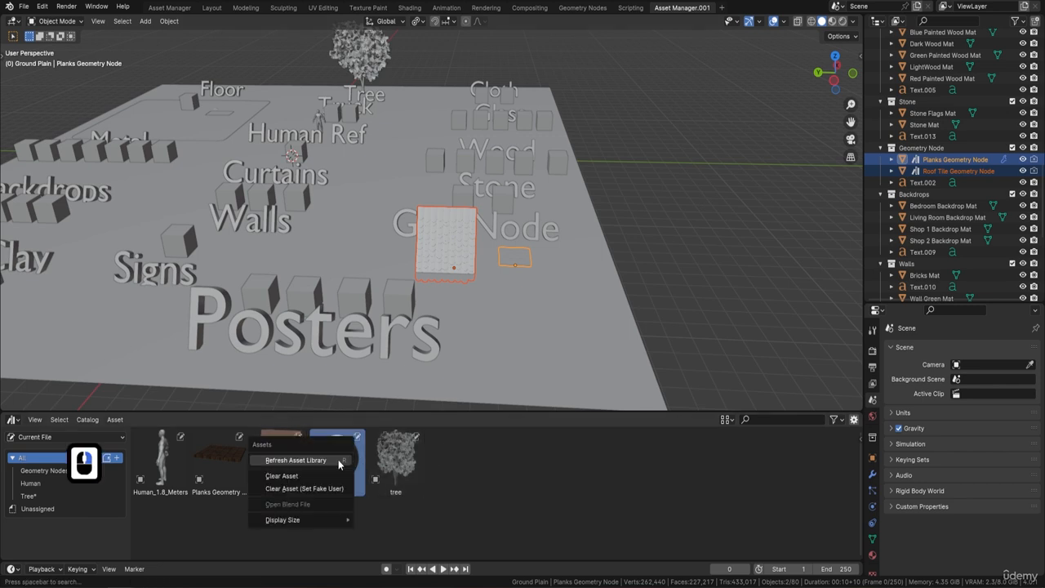
pyautogui.click(293, 481)
# Review the contents of the Geometry Nodes, Human and Tree catalogs
pyautogui.click(47, 470)
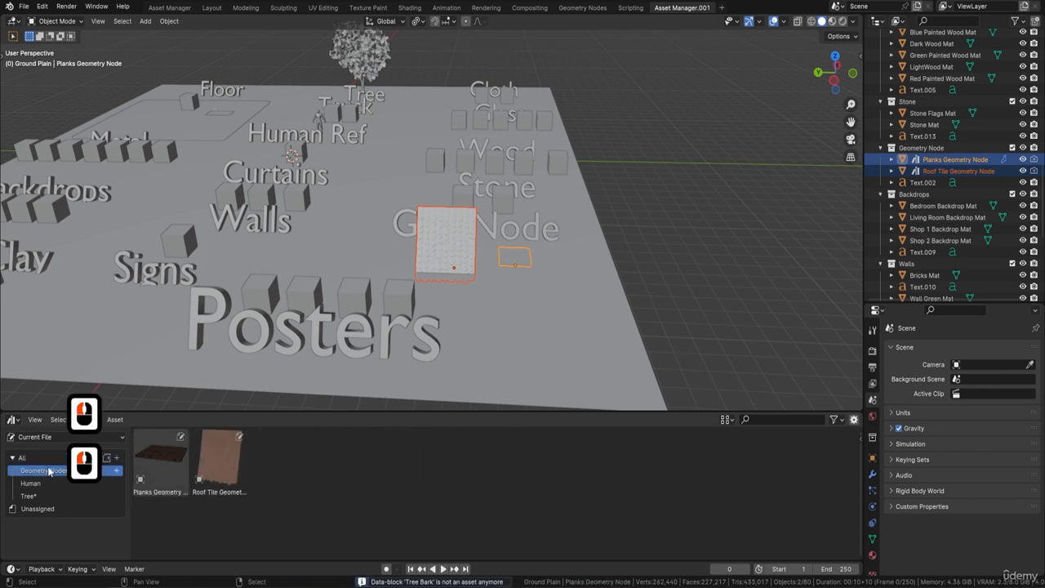
pyautogui.click(31, 484)
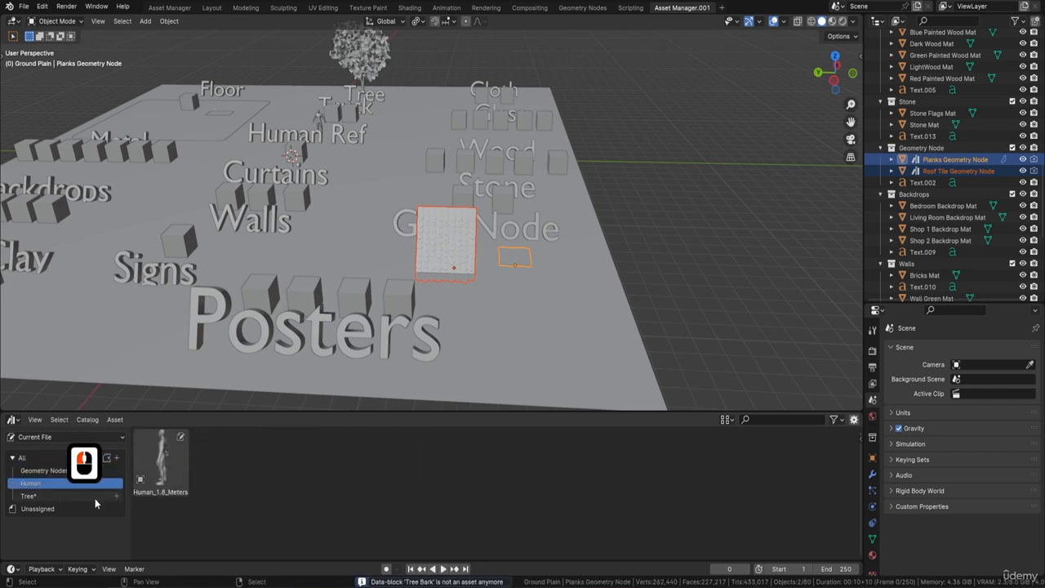
pyautogui.click(29, 496)
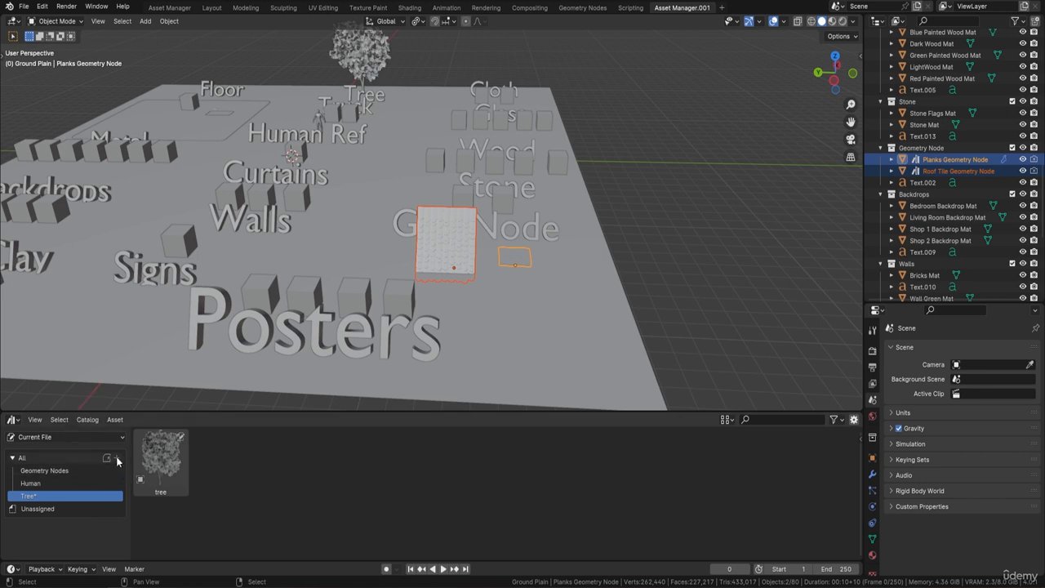
# Create a new asset catalog named Materials
pyautogui.click(116, 462)
pyautogui.doubleClick(33, 470)
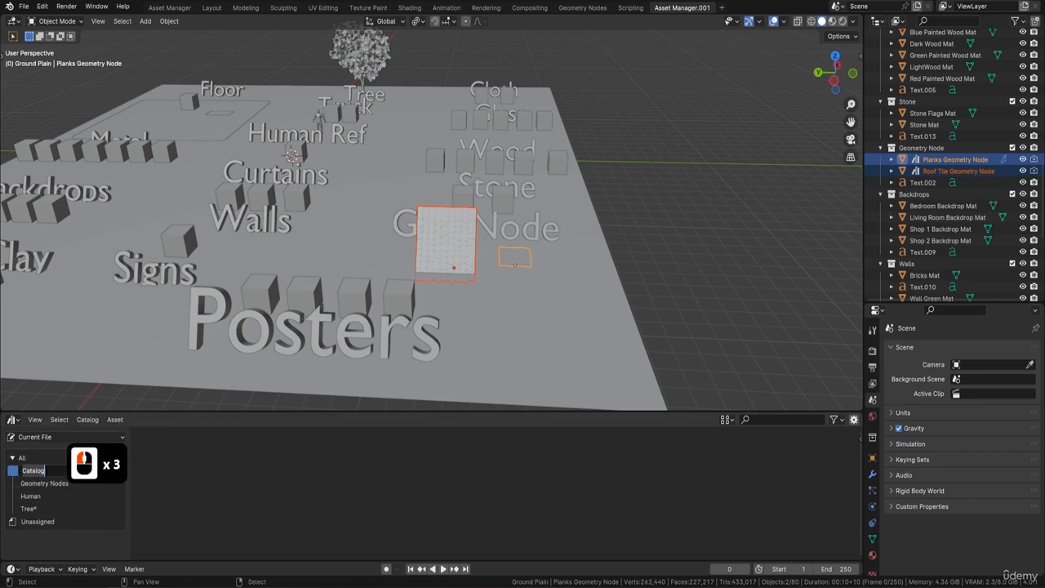
pyautogui.write('Mate')
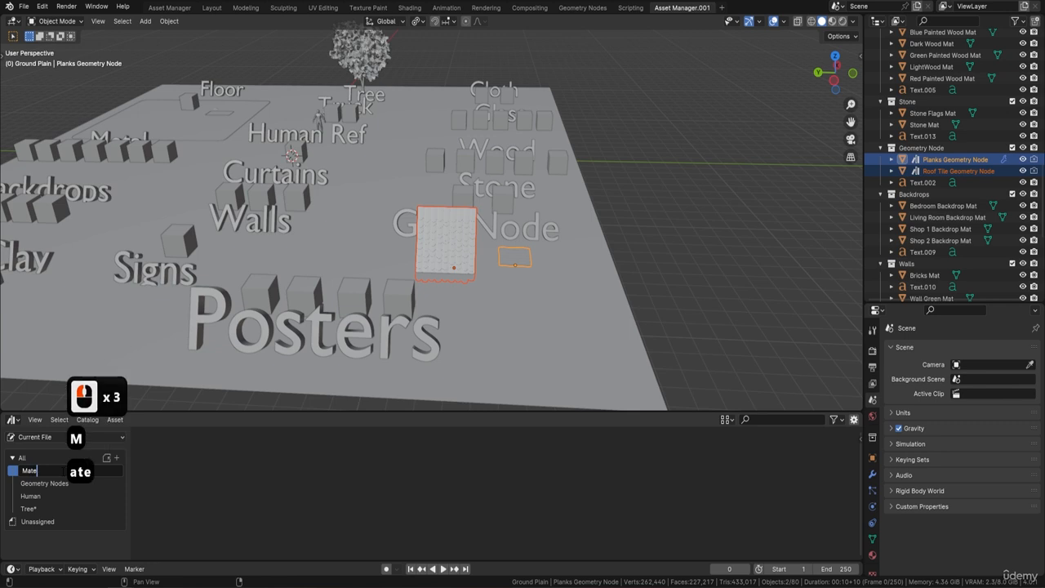
pyautogui.write('rials')
pyautogui.press('Return')
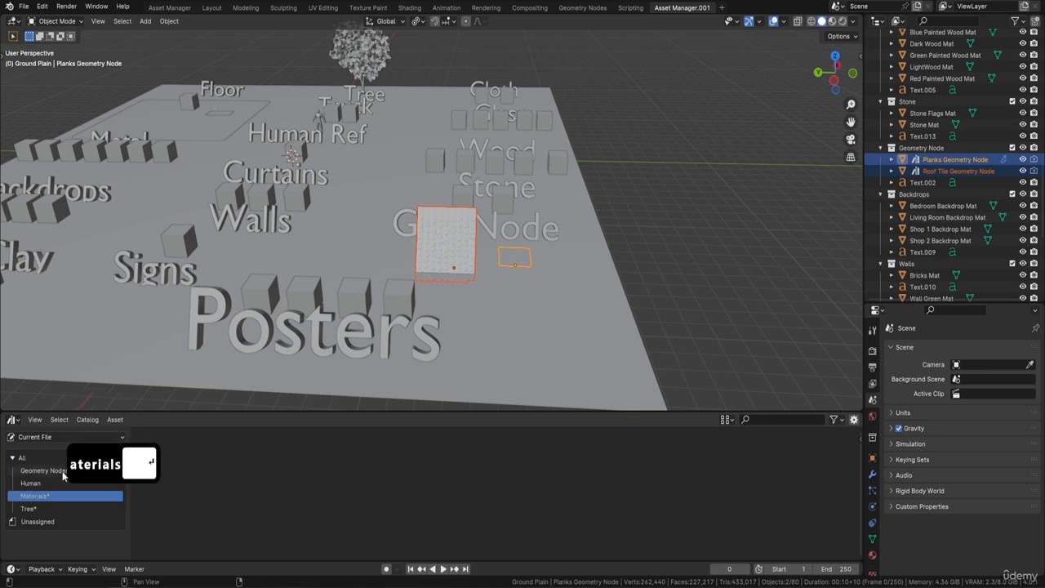
# Add a Floor sub-catalog under the Materials catalog
pyautogui.scroll(-4, 180, 259)
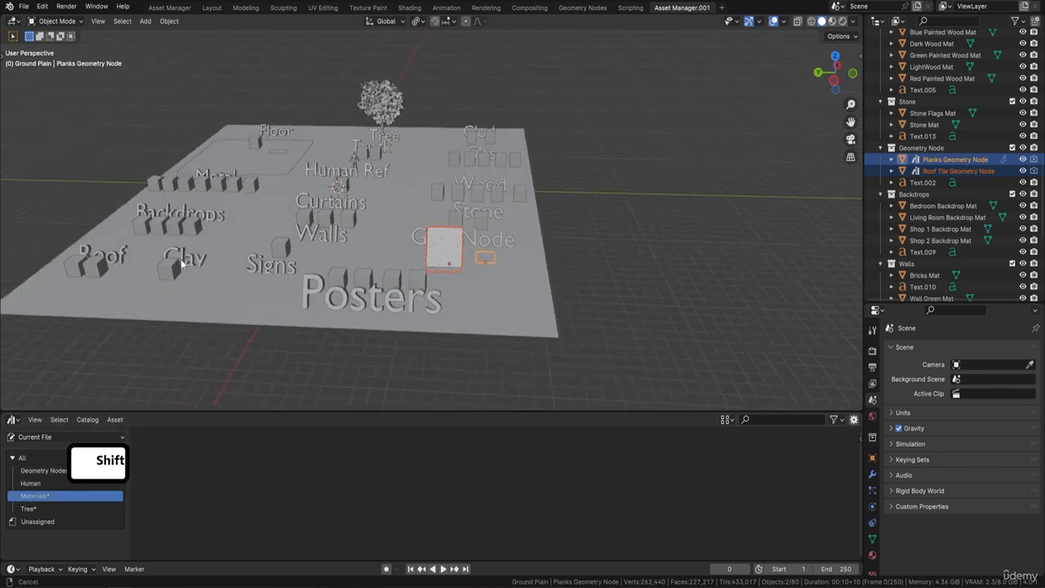
pyautogui.keyDown('shift'); pyautogui.moveTo(180, 259); pyautogui.dragTo(255, 280, button='middle'); pyautogui.keyUp('shift')
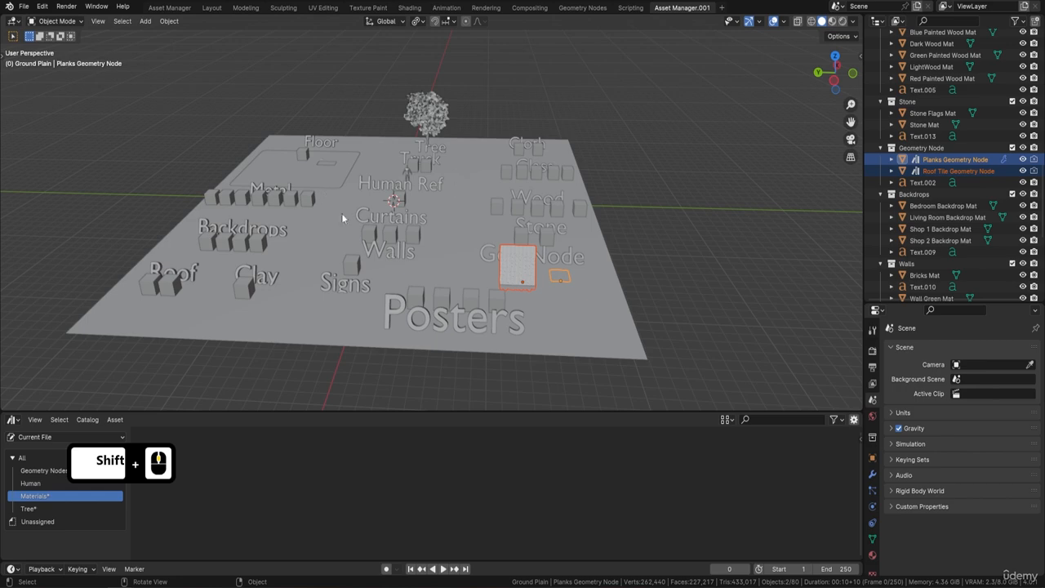
pyautogui.moveTo(354, 190); pyautogui.dragTo(371, 218, button='middle')
pyautogui.scroll(2, 340, 154)
pyautogui.keyDown('shift'); pyautogui.moveTo(413, 92); pyautogui.dragTo(392, 220, button='middle'); pyautogui.keyUp('shift')
pyautogui.scroll(2, 393, 219)
pyautogui.keyDown('shift'); pyautogui.moveTo(180, 236); pyautogui.dragTo(343, 247, button='middle'); pyautogui.keyUp('shift')
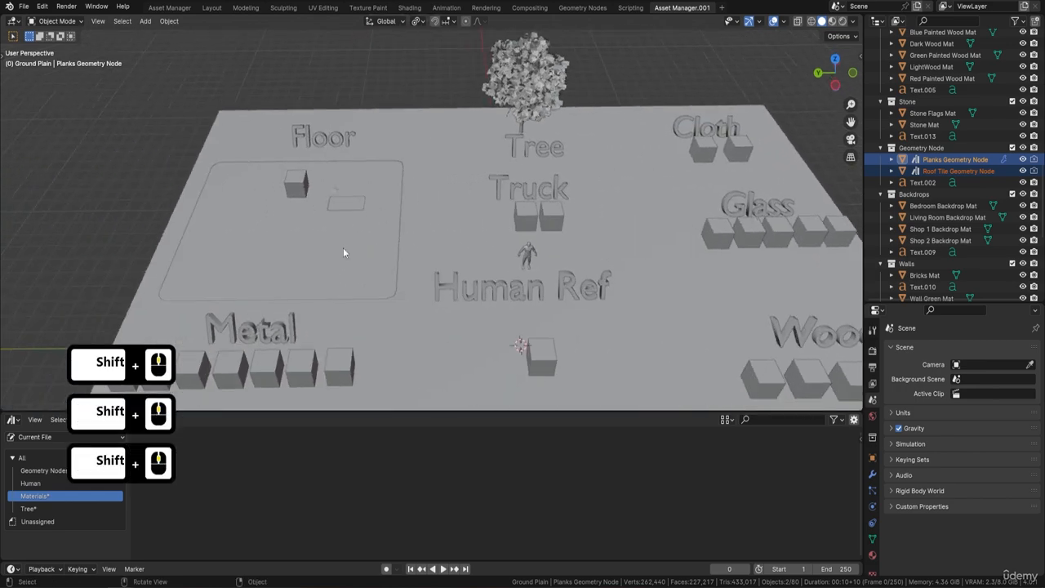
pyautogui.click(118, 500)
pyautogui.doubleClick(38, 509)
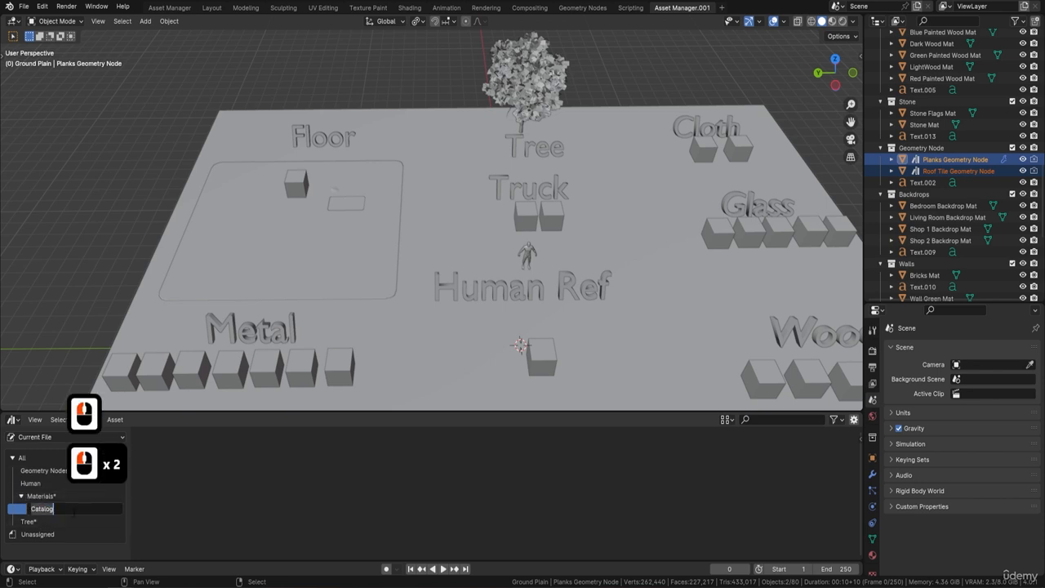
pyautogui.write('Floor')
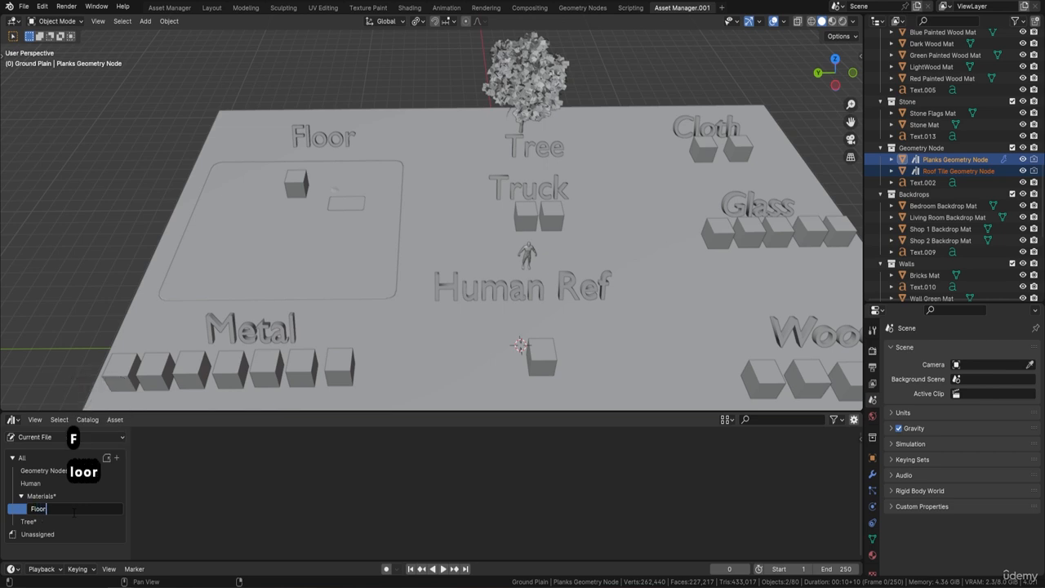
pyautogui.press('Return')
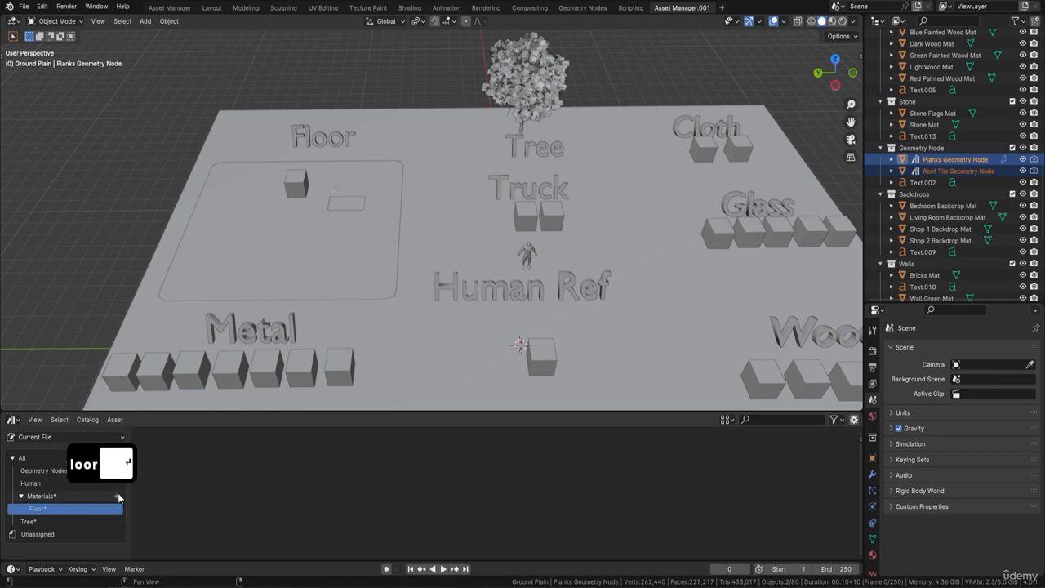
# Add a Truck sub-catalog under the Materials catalog
pyautogui.click(28, 498)
pyautogui.click(29, 498)
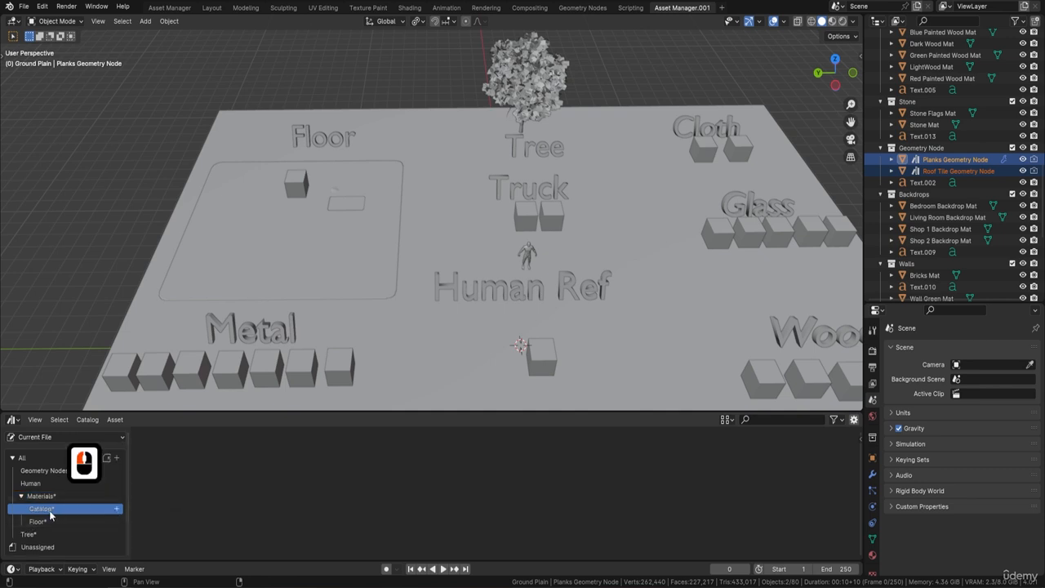
pyautogui.doubleClick(50, 513)
pyautogui.write('Truck')
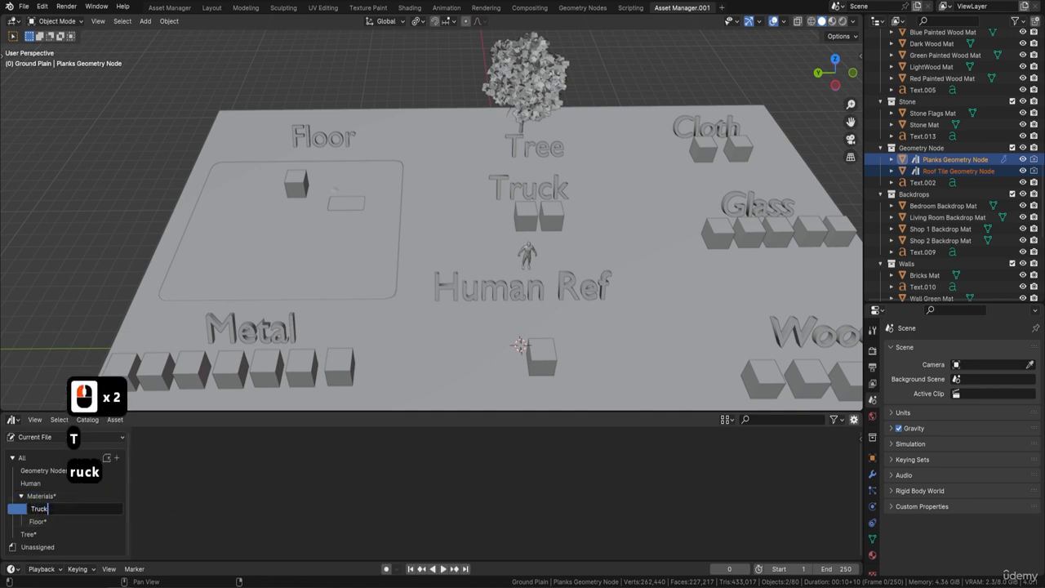
pyautogui.press('Return')
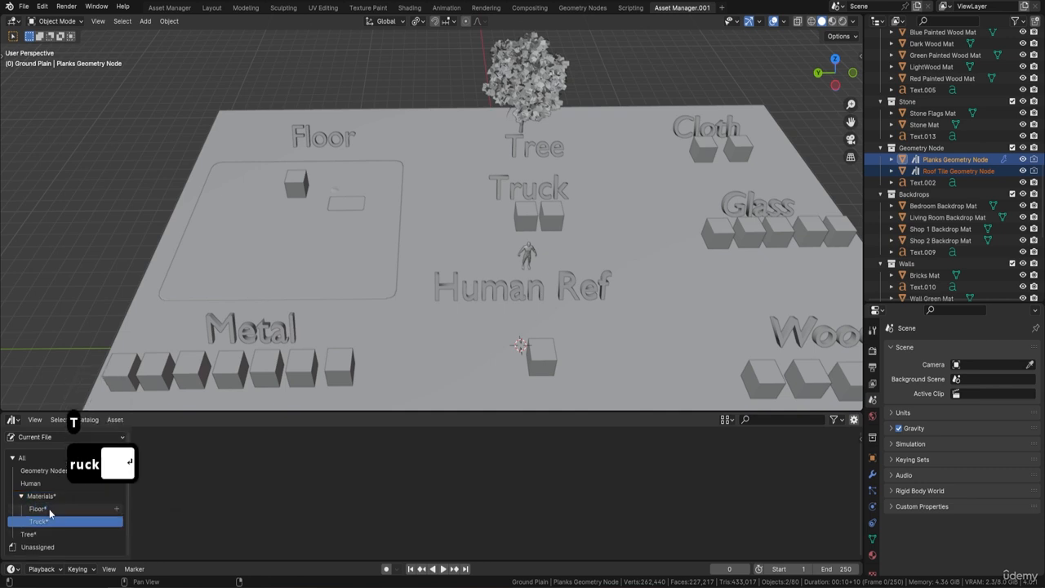
# Add a new sub-catalog under the Materials catalog and try to name it Cloth
pyautogui.click(118, 495)
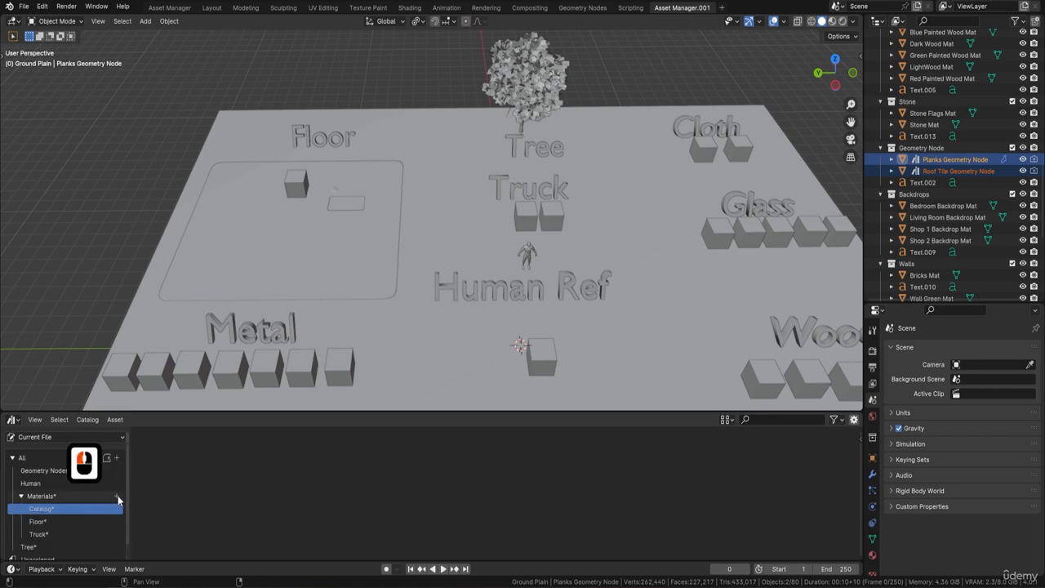
pyautogui.hotkey('shift', 'c')
pyautogui.press('l')
pyautogui.press('o')
pyautogui.press('t')
pyautogui.press('h')
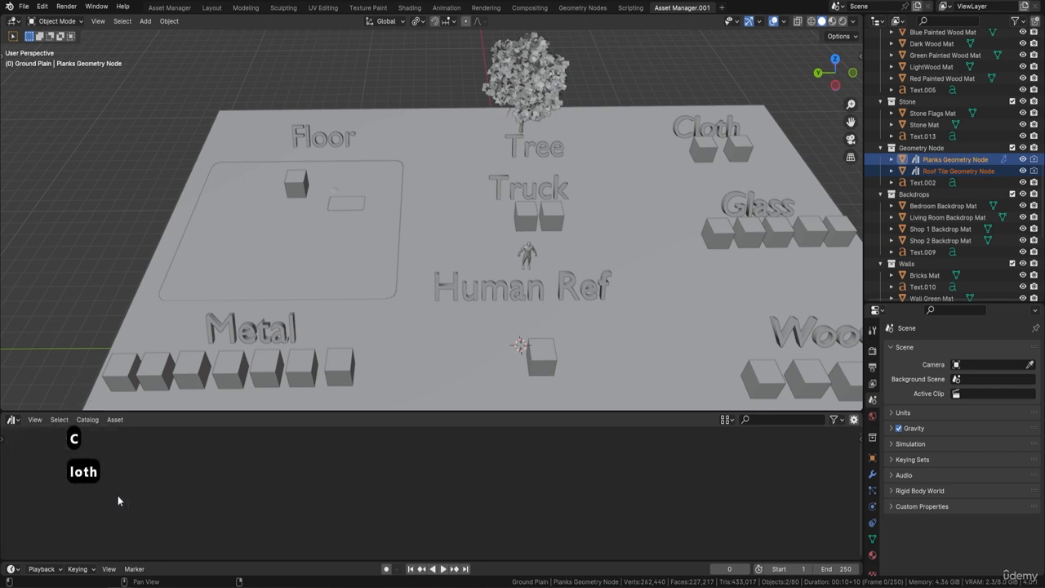
# Restore the asset browser with its catalog source list visible
pyautogui.click(173, 490)
pyautogui.click(32, 425)
pyautogui.click(1, 438)
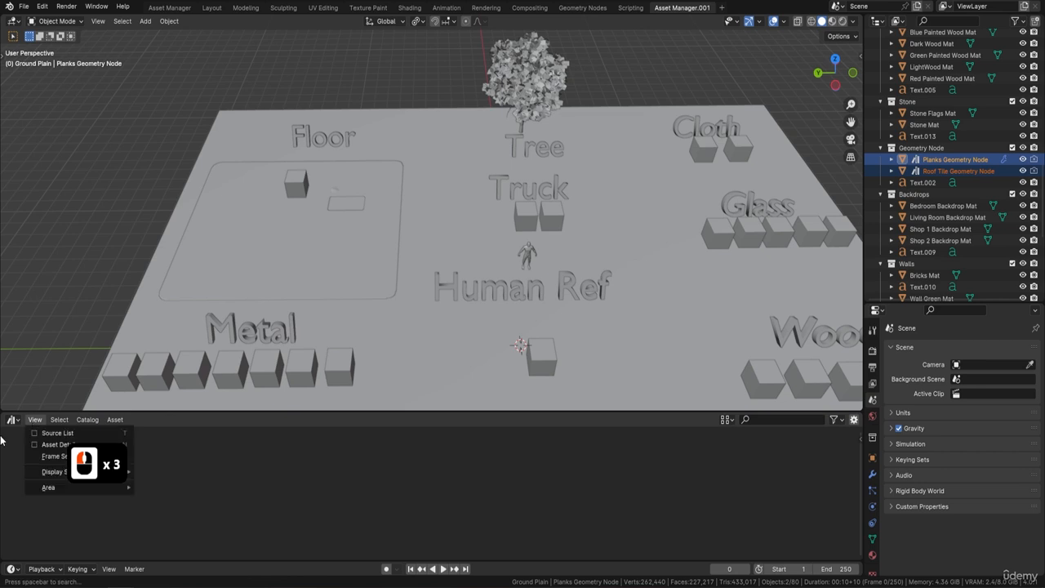
pyautogui.click(12, 428)
pyautogui.click(11, 420)
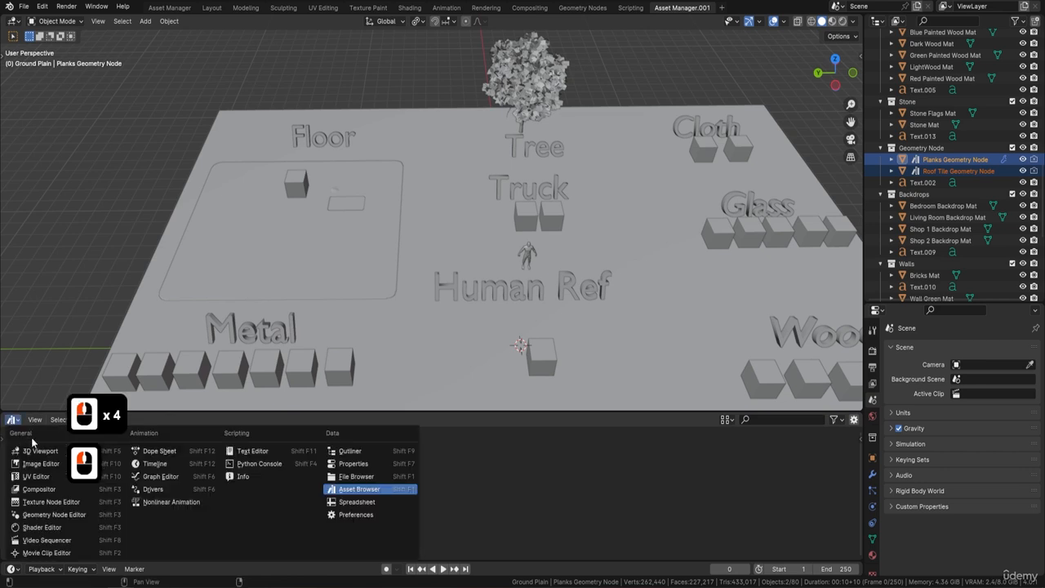
pyautogui.click(363, 493)
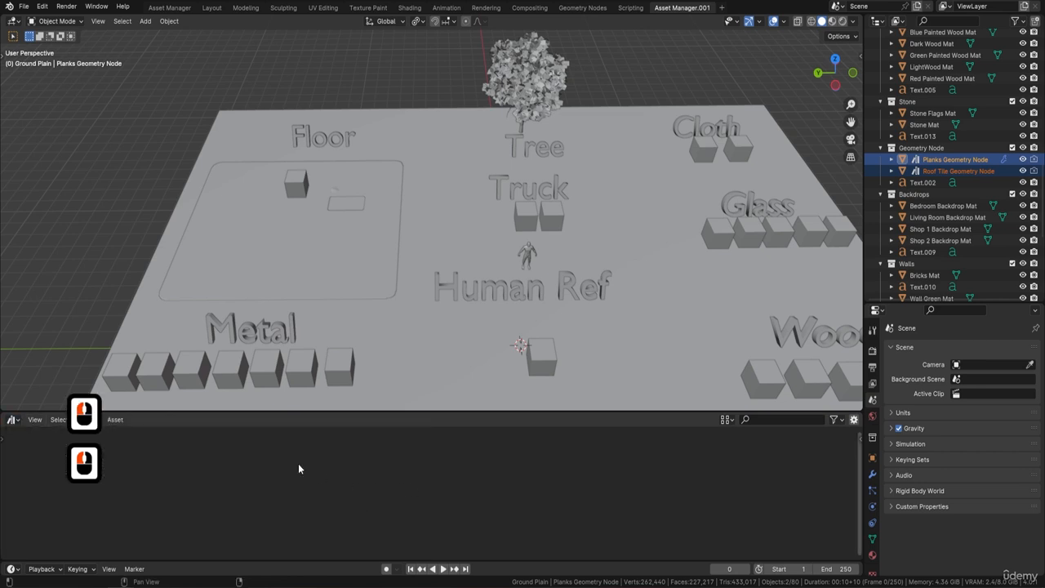
pyautogui.click(116, 421)
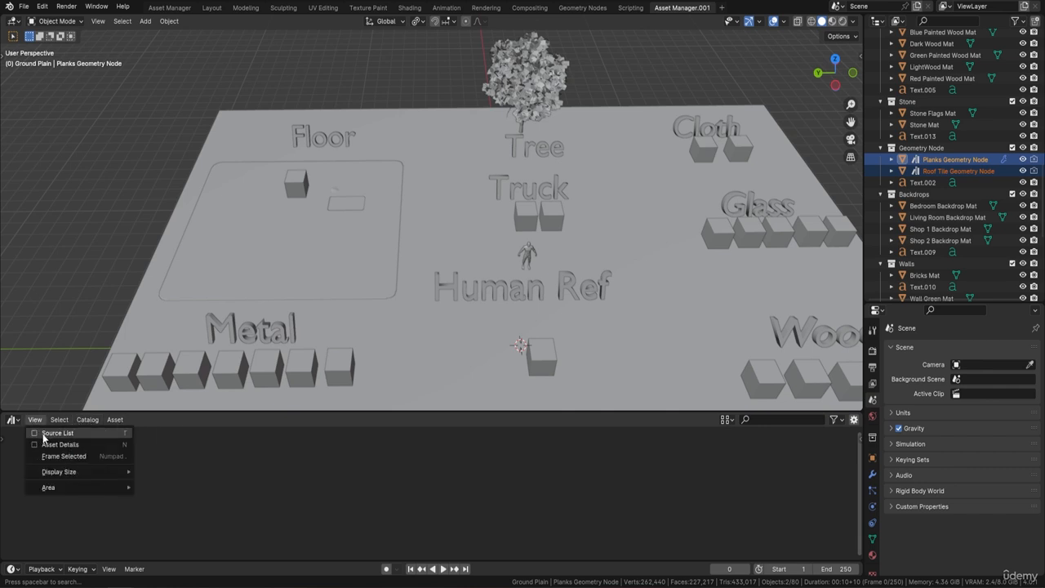
pyautogui.click(36, 436)
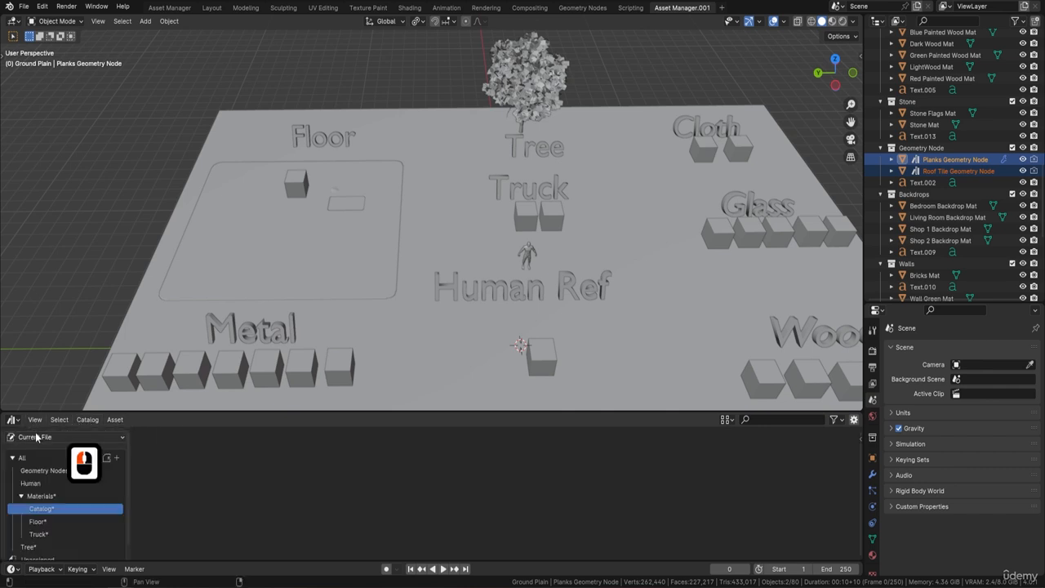
# Rename the new sub-catalog under Materials to Cloth
pyautogui.doubleClick(52, 509)
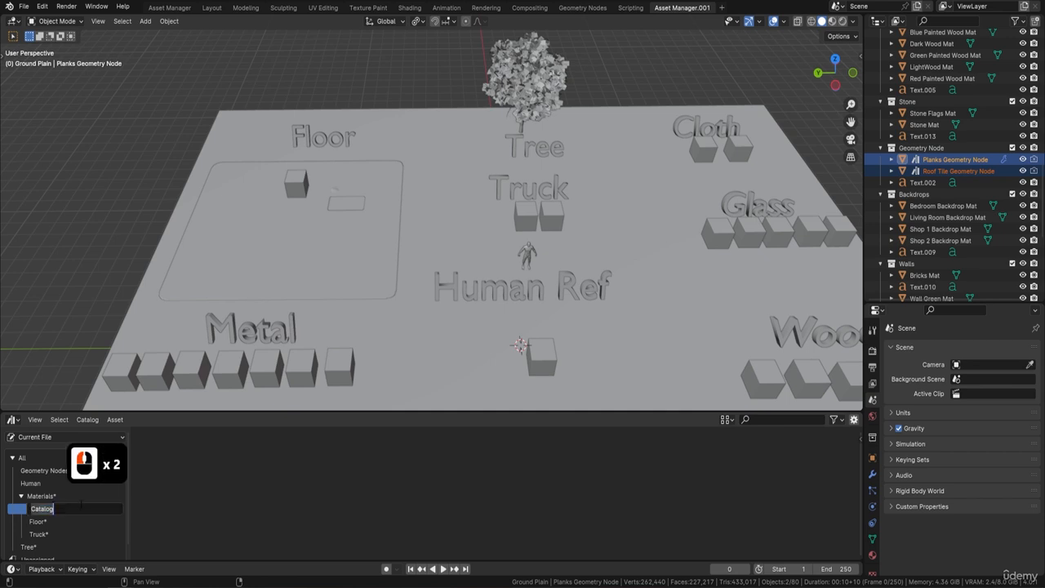
pyautogui.write('Cloth')
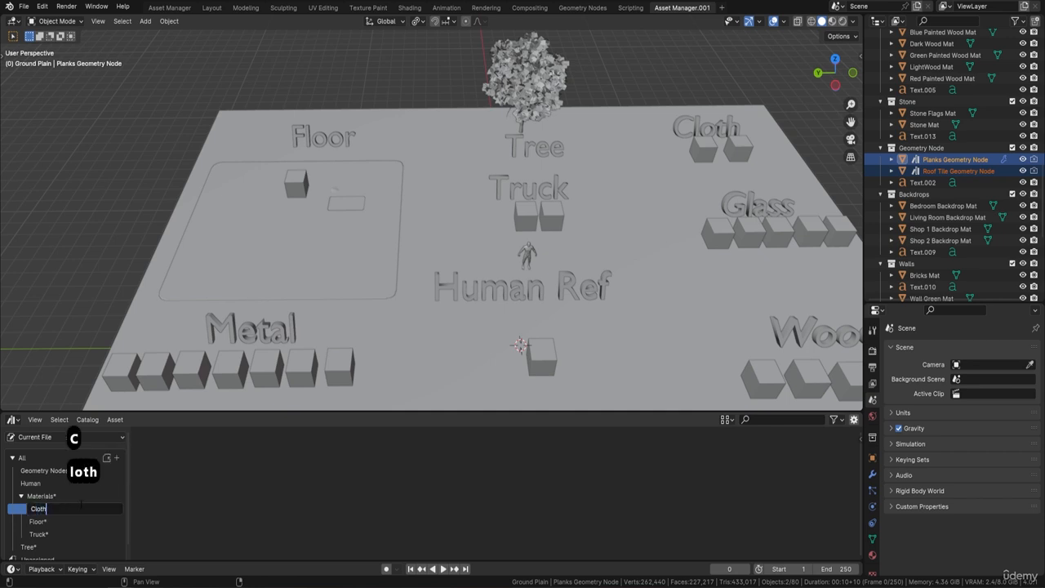
pyautogui.press('Return')
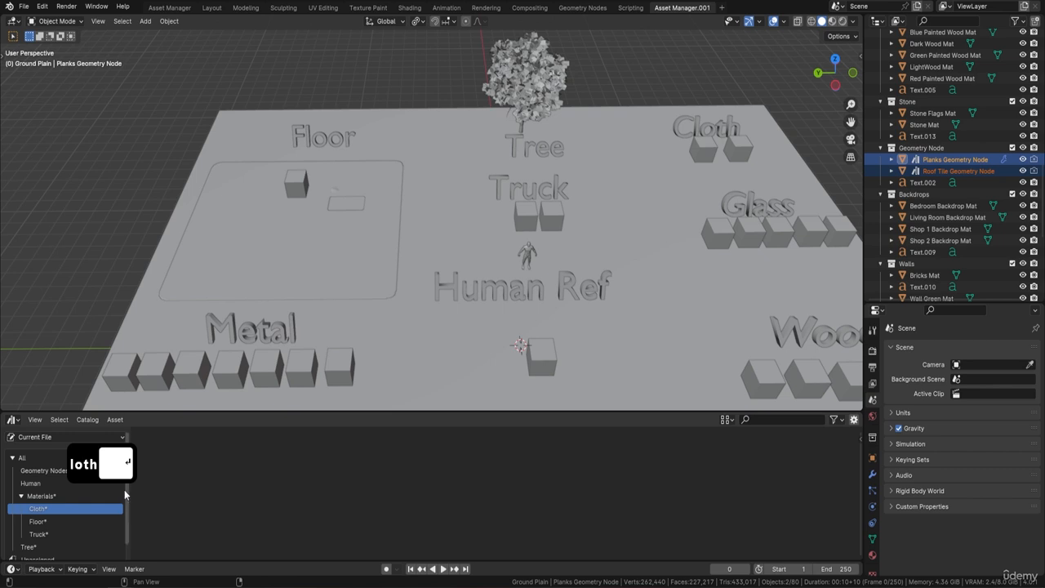
# Add a Glass sub-catalog under the Materials catalog
pyautogui.click(118, 498)
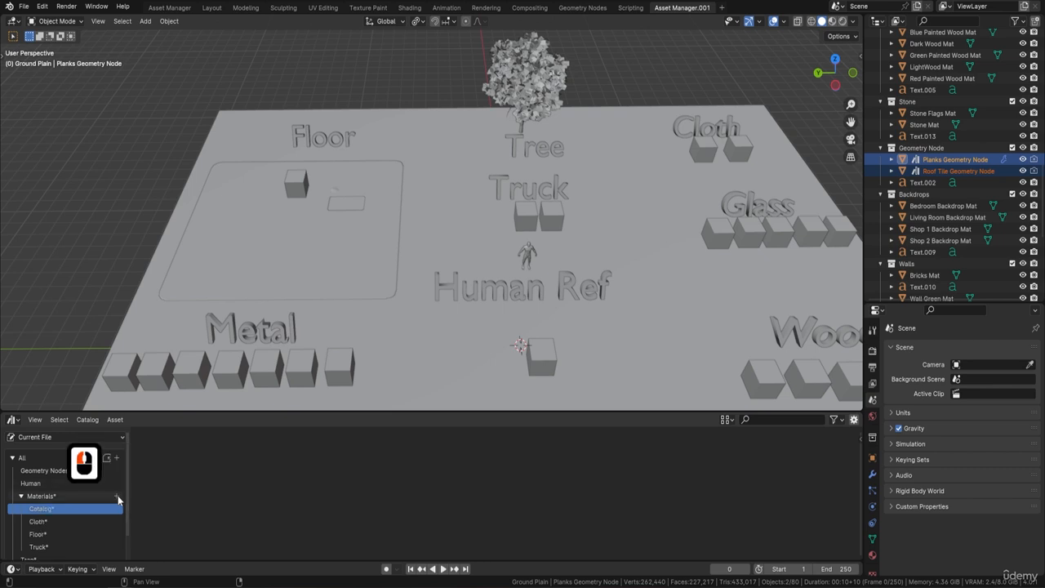
pyautogui.doubleClick(75, 511)
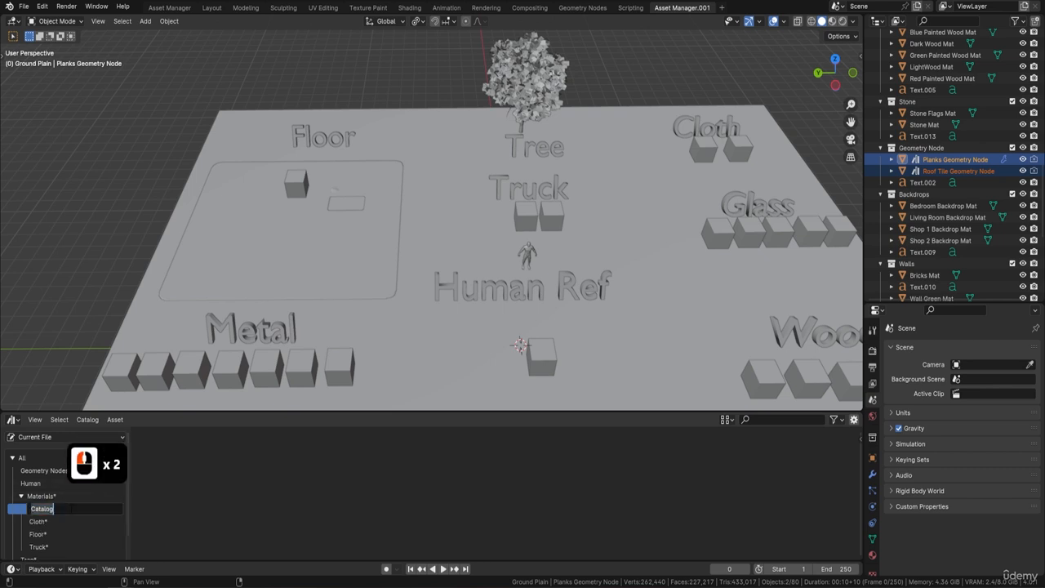
pyautogui.write('Glass')
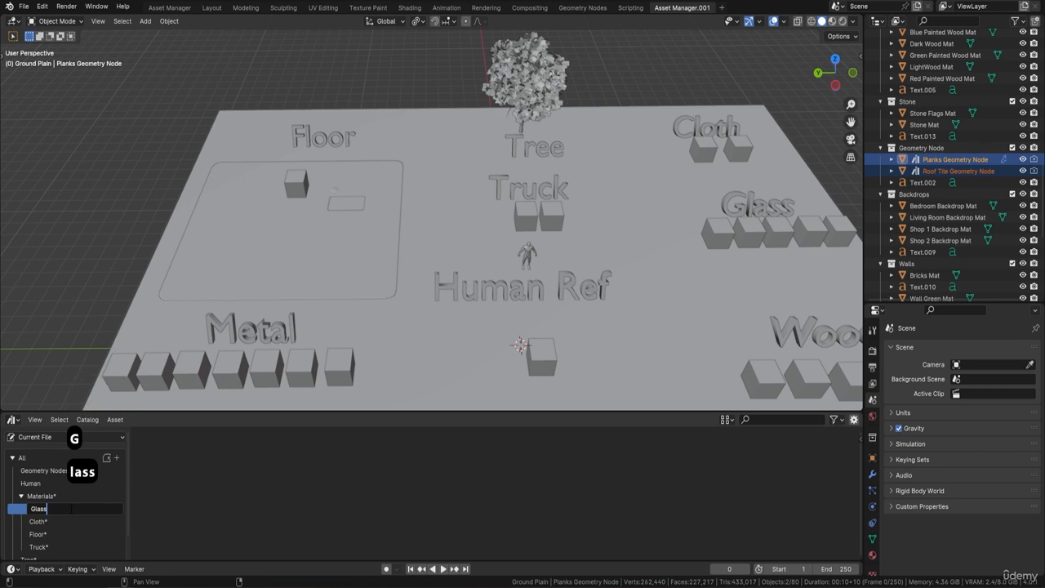
pyautogui.press('Return')
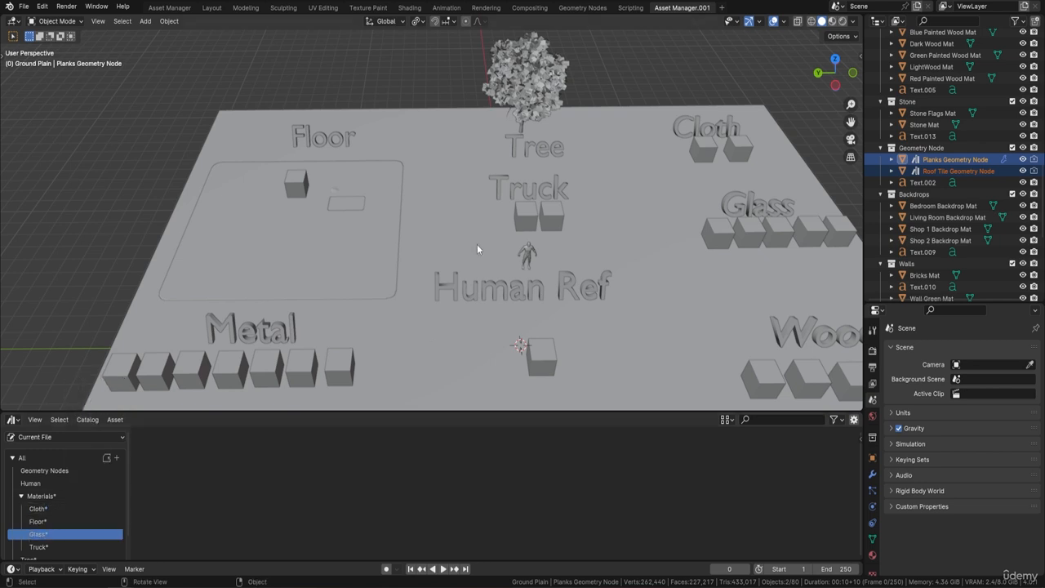
# Review the sub-catalogs under Materials against the labelled material groups in the scene
pyautogui.scroll(-2, 441, 261)
pyautogui.keyDown('shift'); pyautogui.moveTo(421, 283); pyautogui.dragTo(348, 174, button='middle'); pyautogui.keyUp('shift')
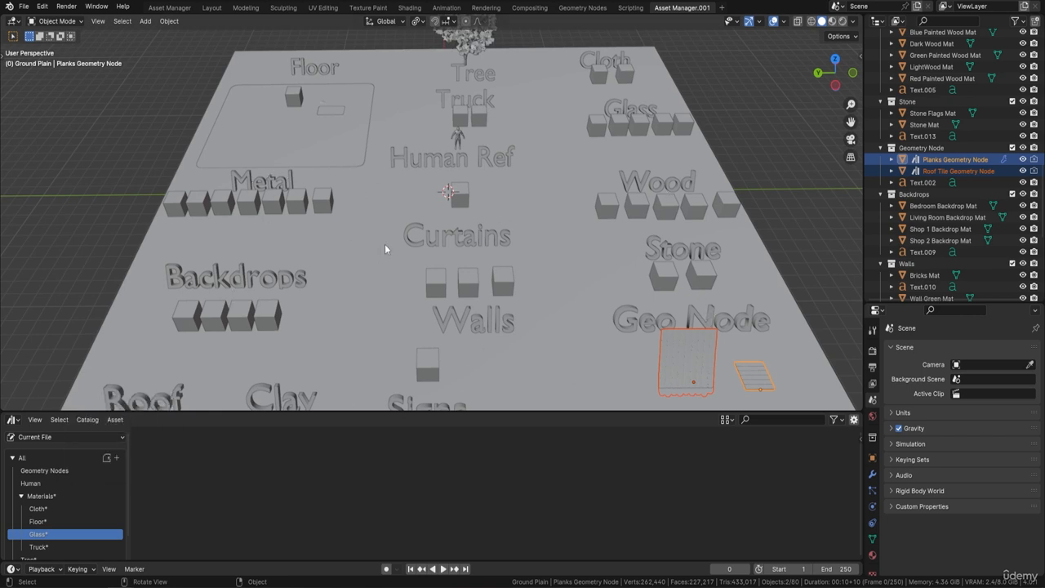
pyautogui.press('F9')
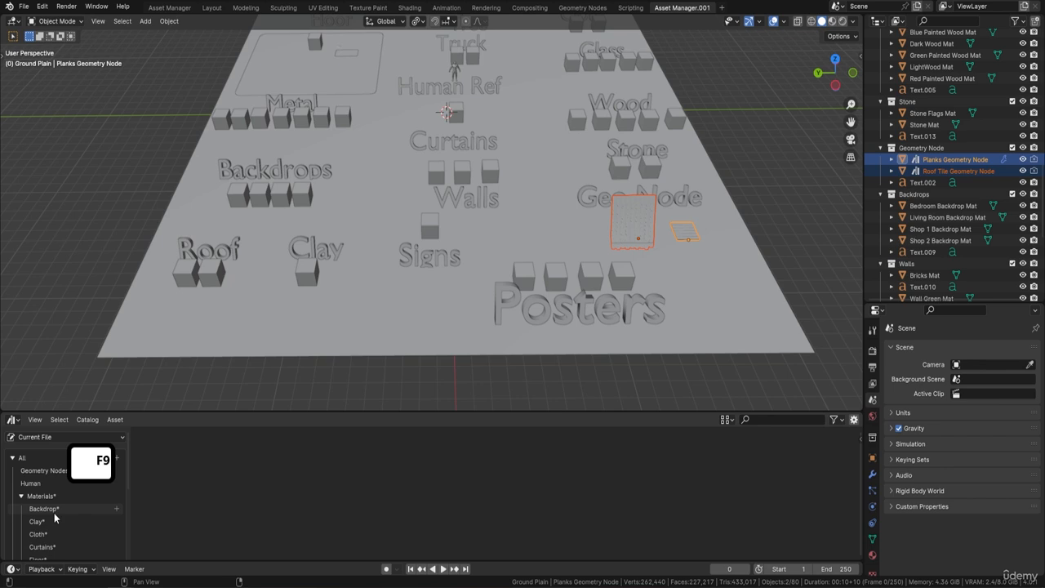
pyautogui.scroll(-3, 57, 504)
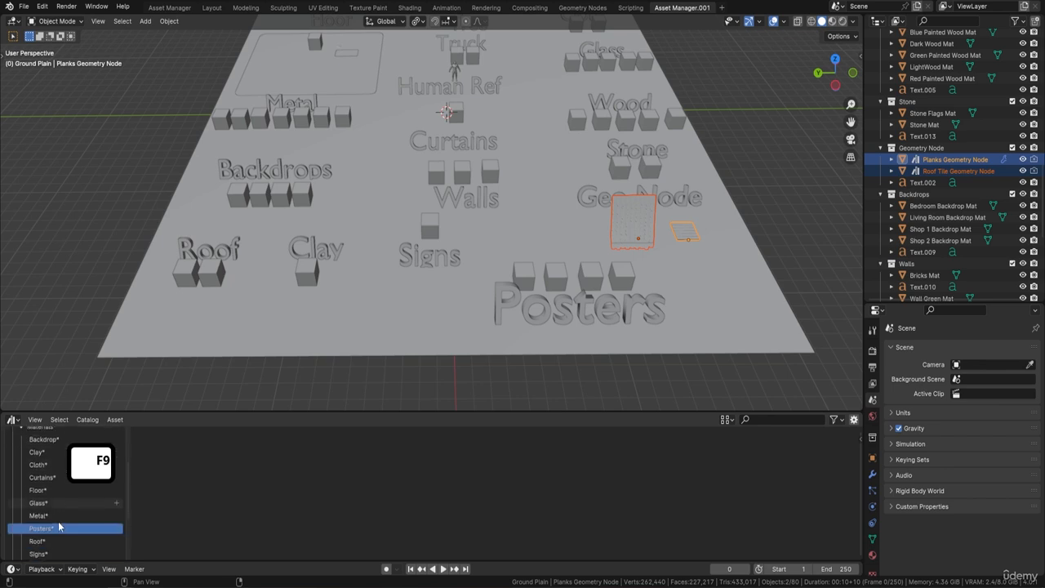
pyautogui.scroll(2, 25, 474)
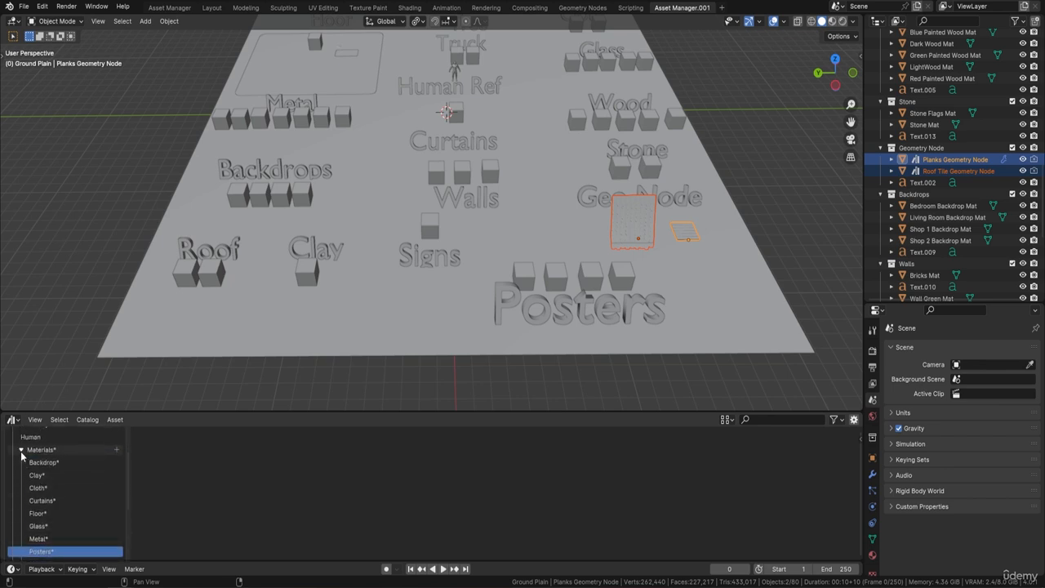
pyautogui.click(22, 452)
pyautogui.click(21, 497)
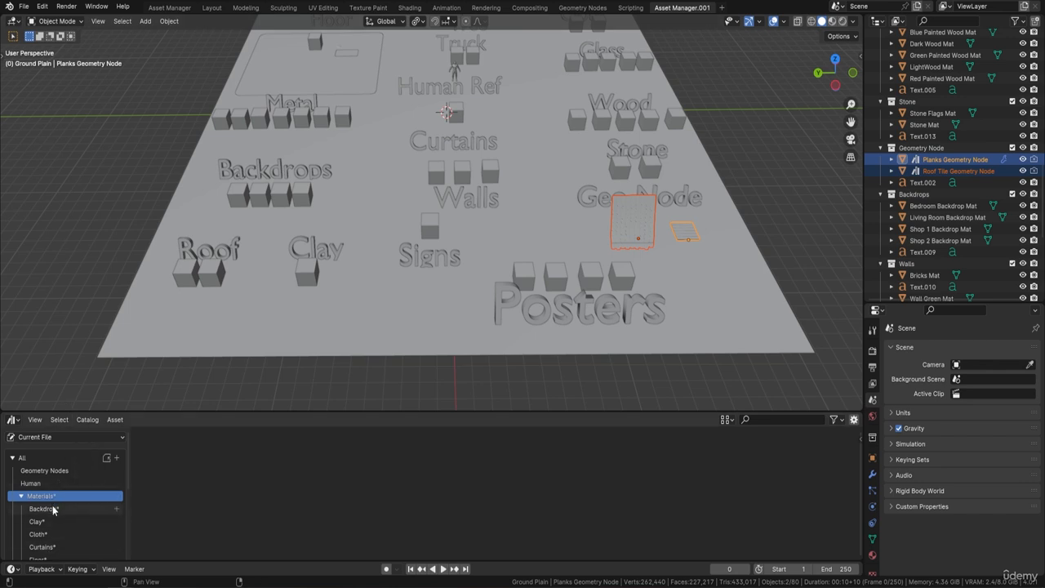
# Save the current Blender file
pyautogui.click(24, 6)
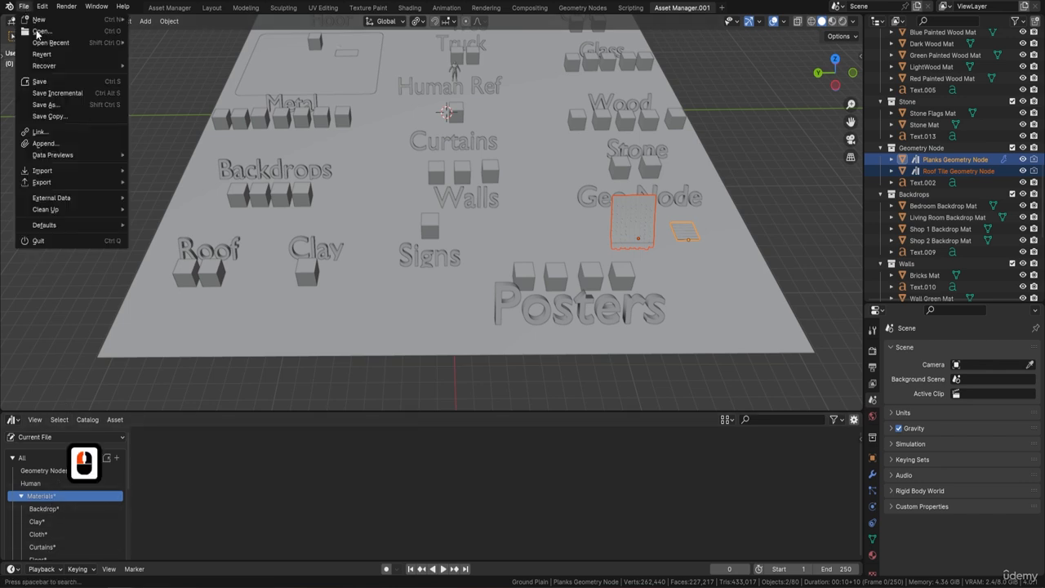
pyautogui.click(50, 83)
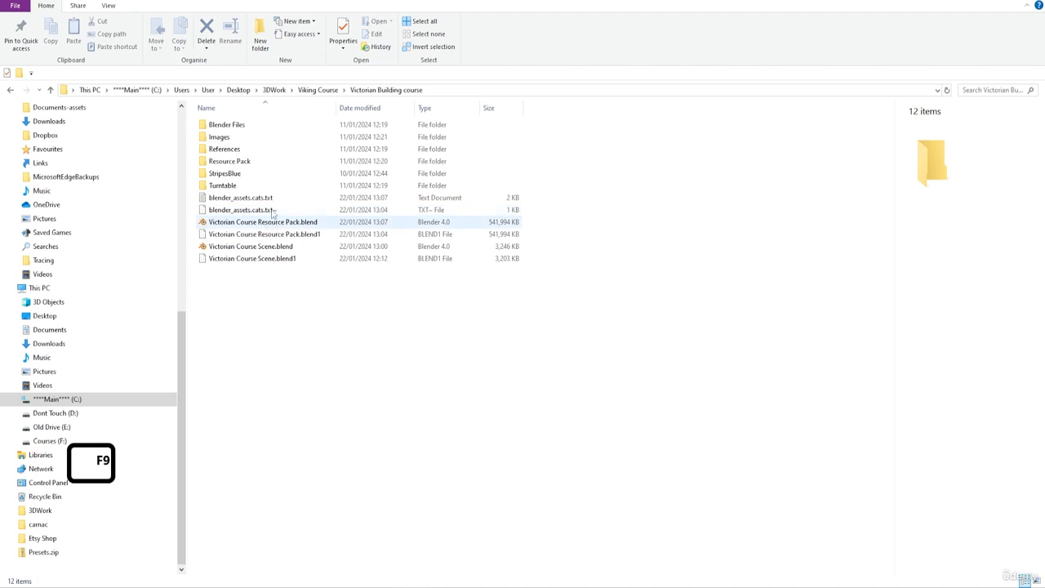
# In File Explorer, create a new folder named Course Resource Pack in the Victorian Building course folder
pyautogui.rightClick(278, 302)
pyautogui.click(233, 454)
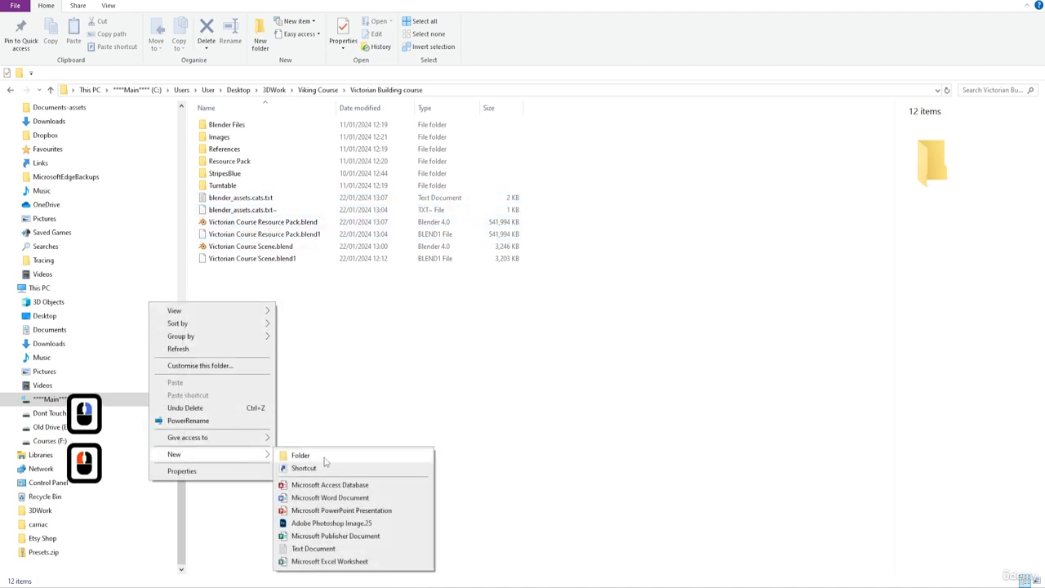
pyautogui.click(300, 455)
pyautogui.write('Co')
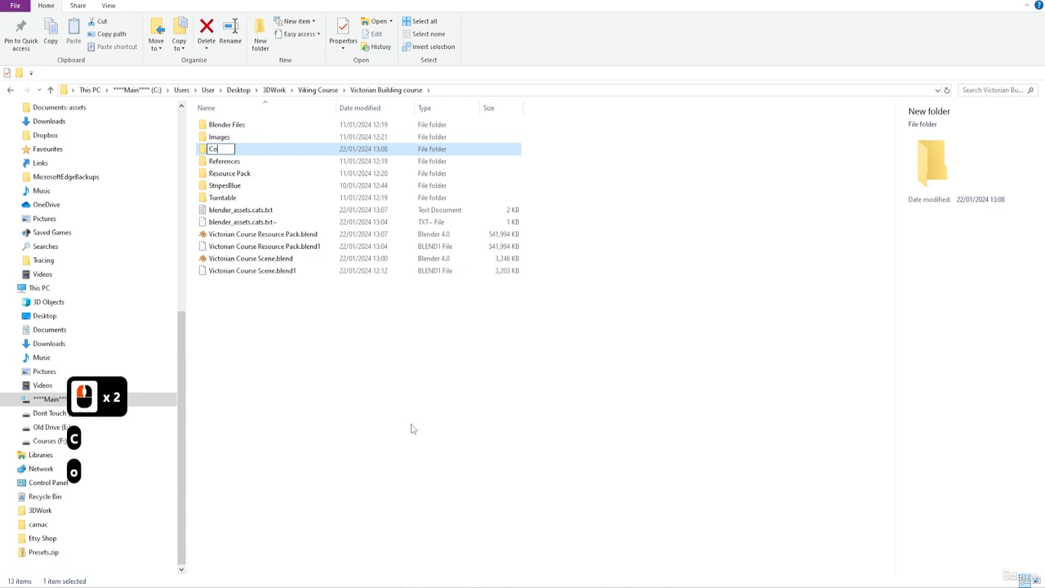
pyautogui.write('urse Reso')
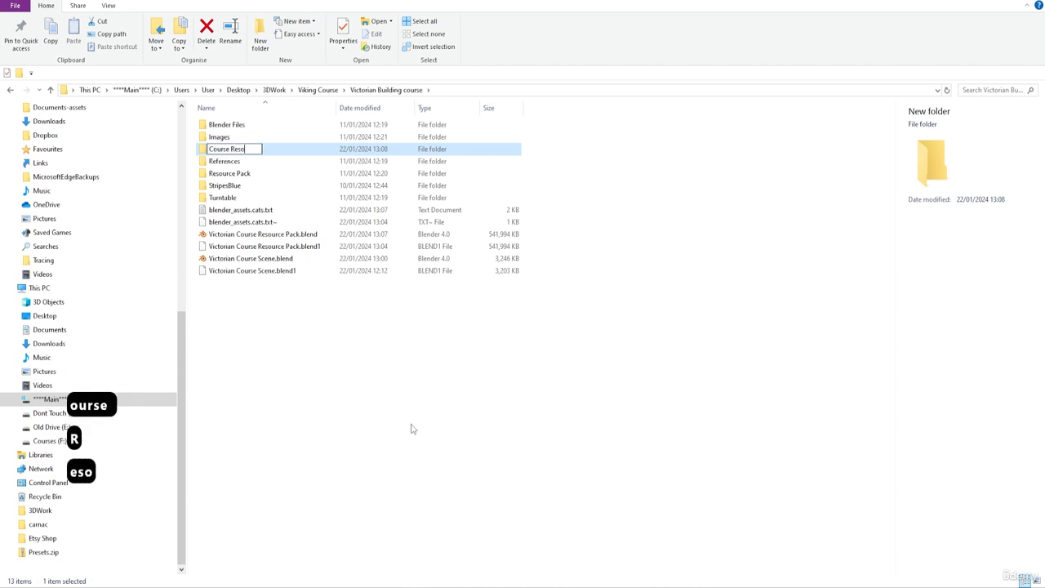
pyautogui.write('urce Pack')
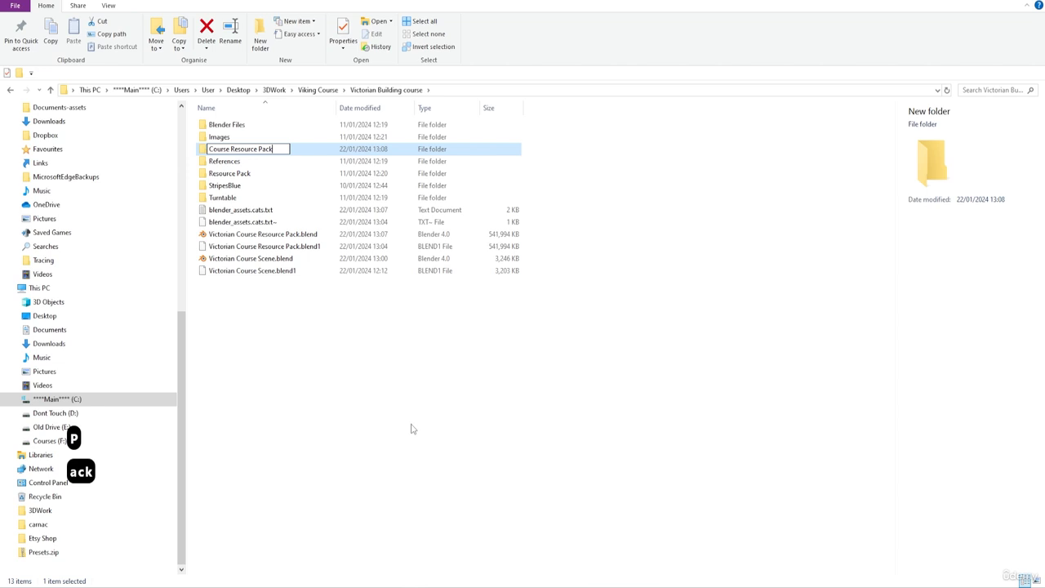
pyautogui.press('Return')
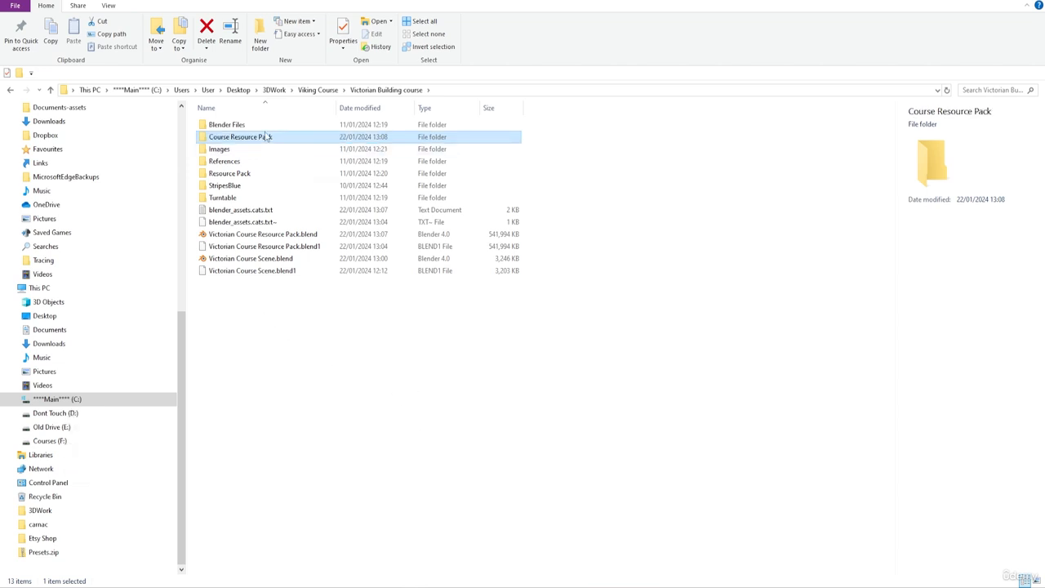
# Move blender_assets.cats.txt and Victorian Course Resource Pack.blend into the Course Resource Pack folder
pyautogui.click(269, 209)
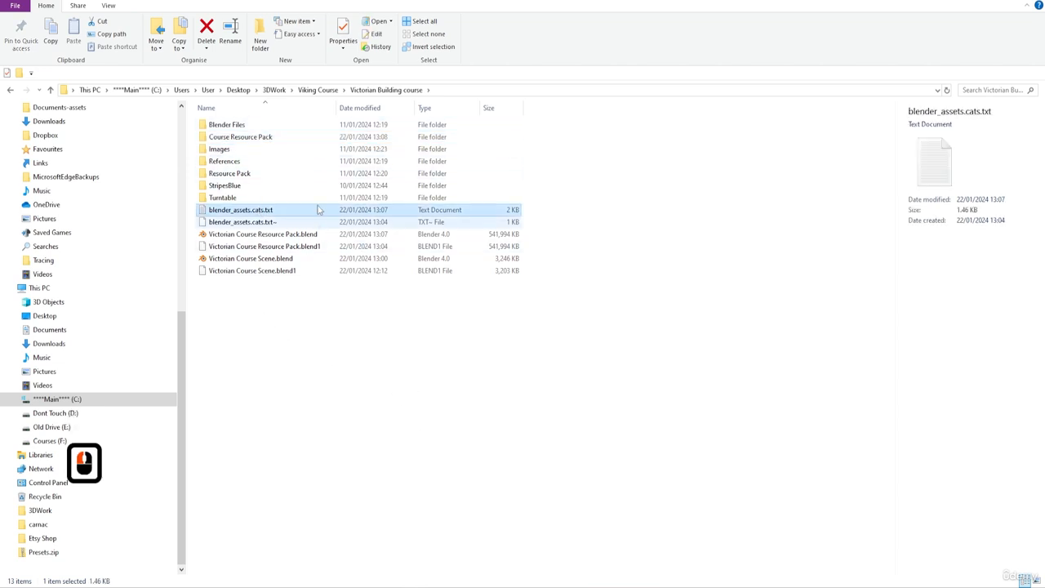
pyautogui.keyDown('ctrl'); pyautogui.click(269, 235); pyautogui.keyUp('ctrl')
pyautogui.moveTo(313, 238); pyautogui.dragTo(280, 138)
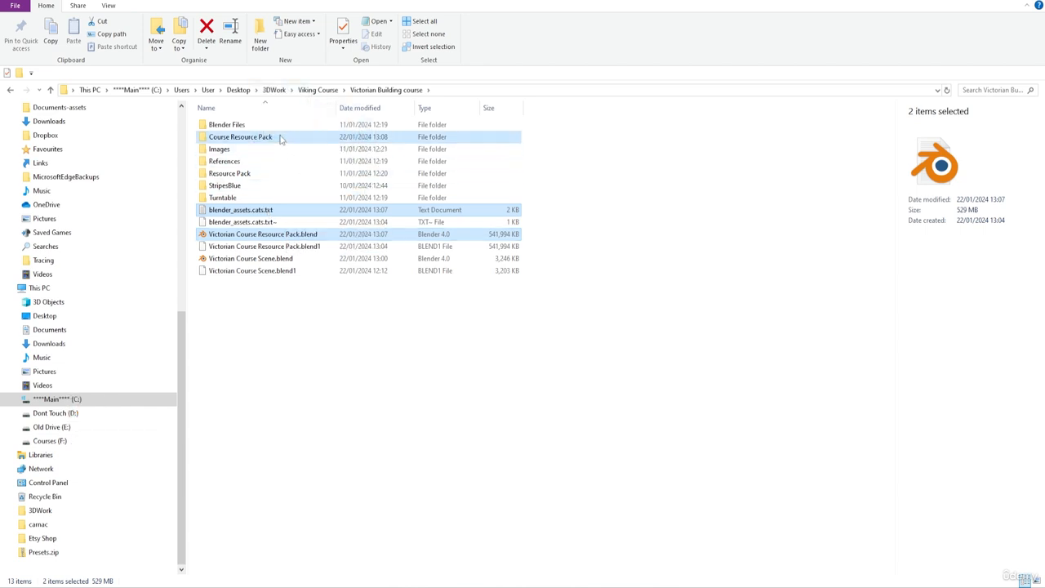
# Delete the backup files blender_assets.cats.txt~, Victorian Course Resource Pack.blend1 and Victorian Course Scene.blend1
pyautogui.click(262, 210)
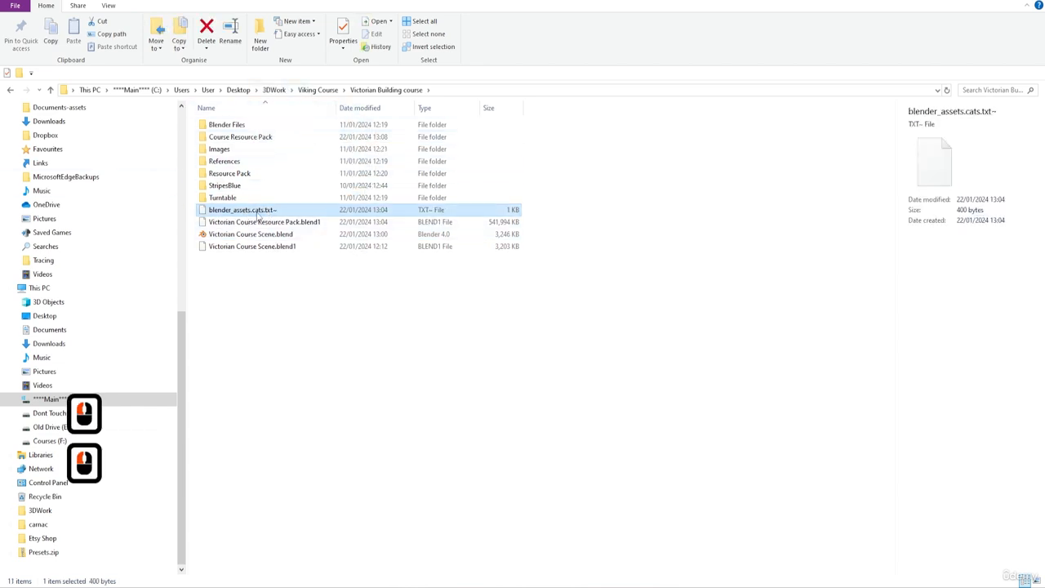
pyautogui.keyDown('shift'); pyautogui.click(277, 223); pyautogui.keyUp('shift')
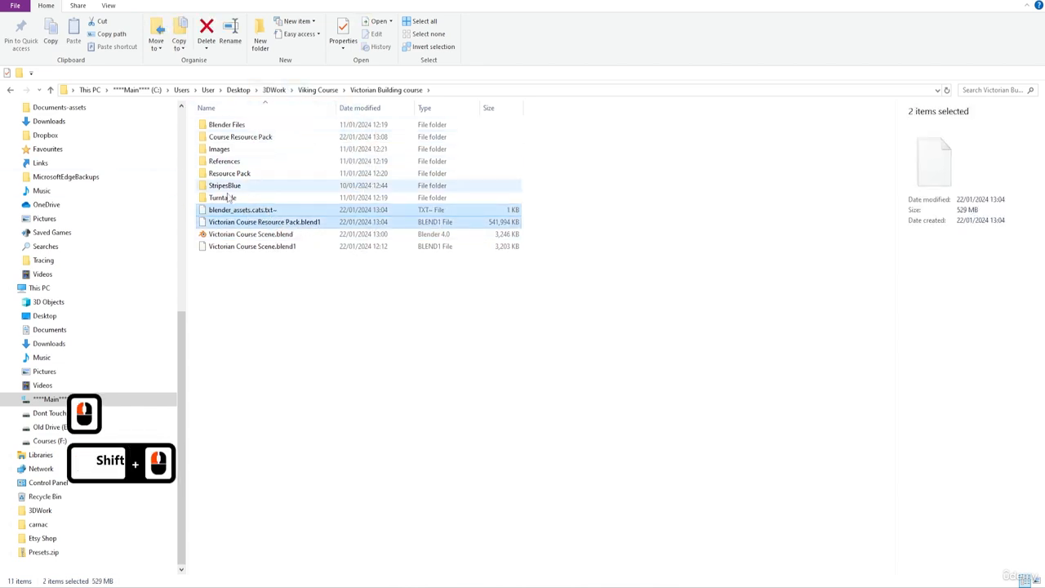
pyautogui.keyDown('ctrl'); pyautogui.click(250, 247); pyautogui.keyUp('ctrl')
pyautogui.press('Delete')
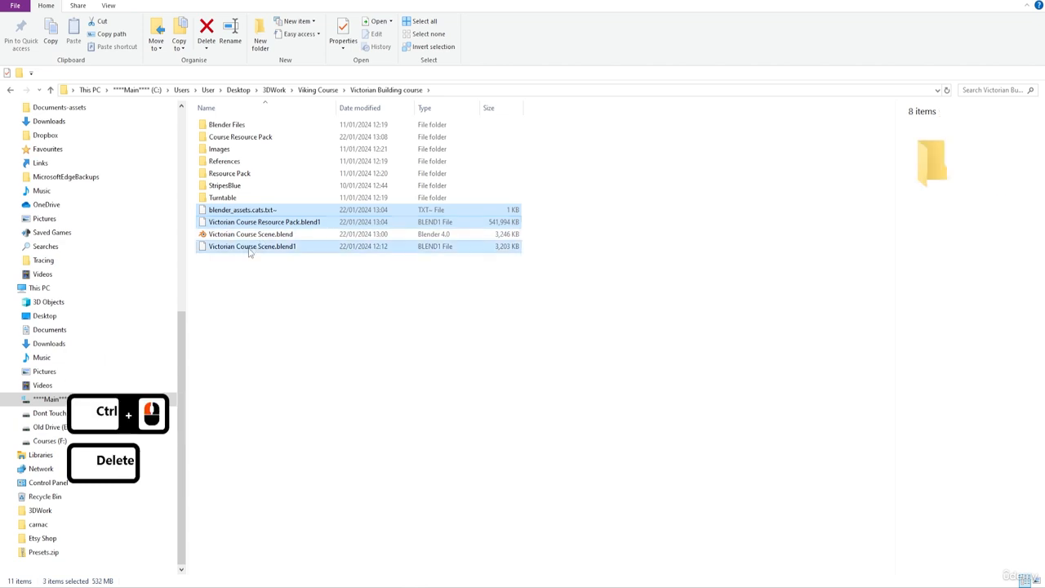
# Inspect the contents of the Course Resource Pack folder and switch back to Blender
pyautogui.doubleClick(240, 137)
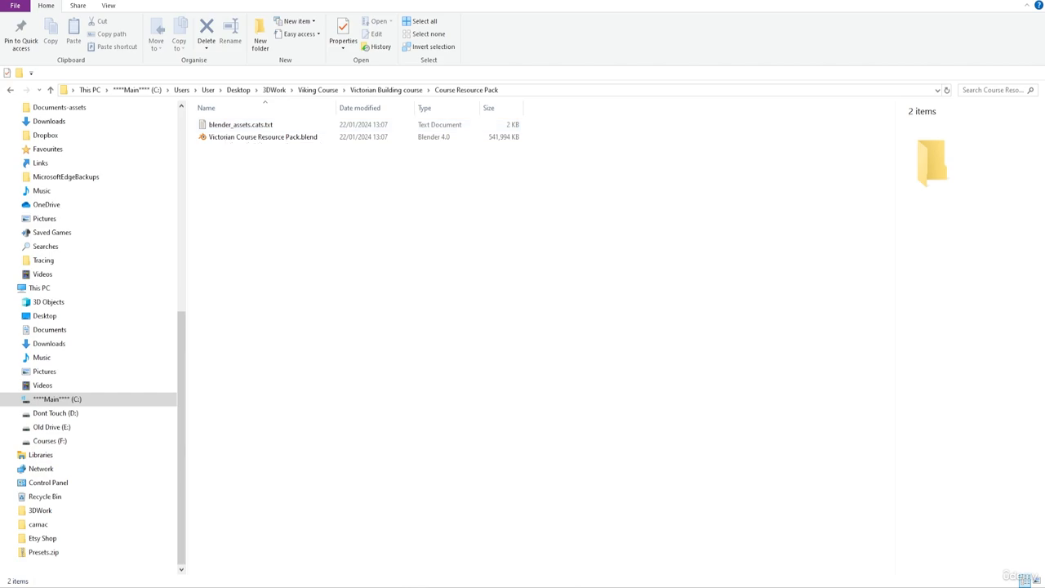
pyautogui.click(989, 1)
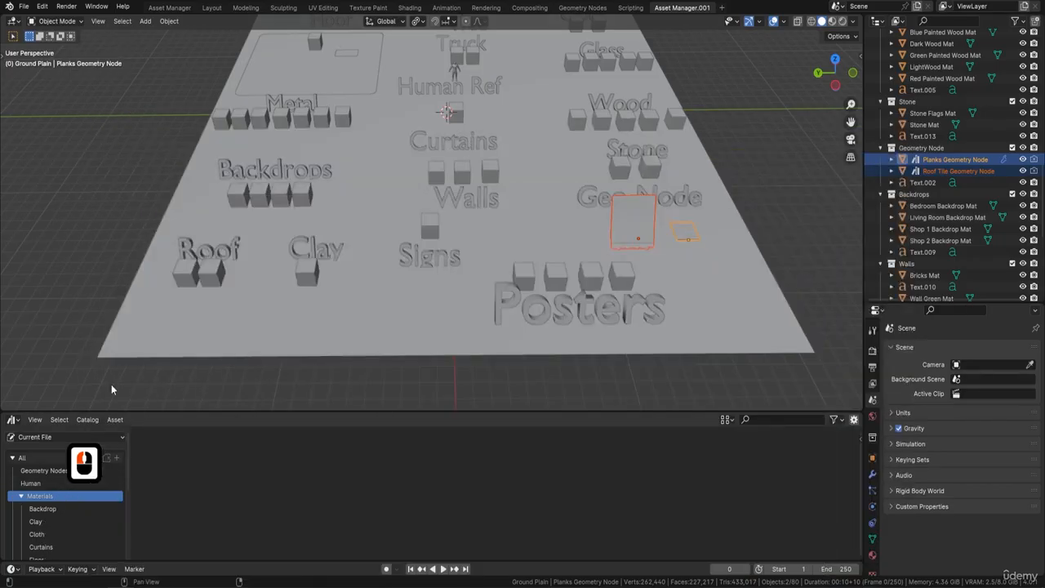
# Save the file as Victorian Course Resource Pack.blend inside the Course Resource Pack folder
pyautogui.click(23, 6)
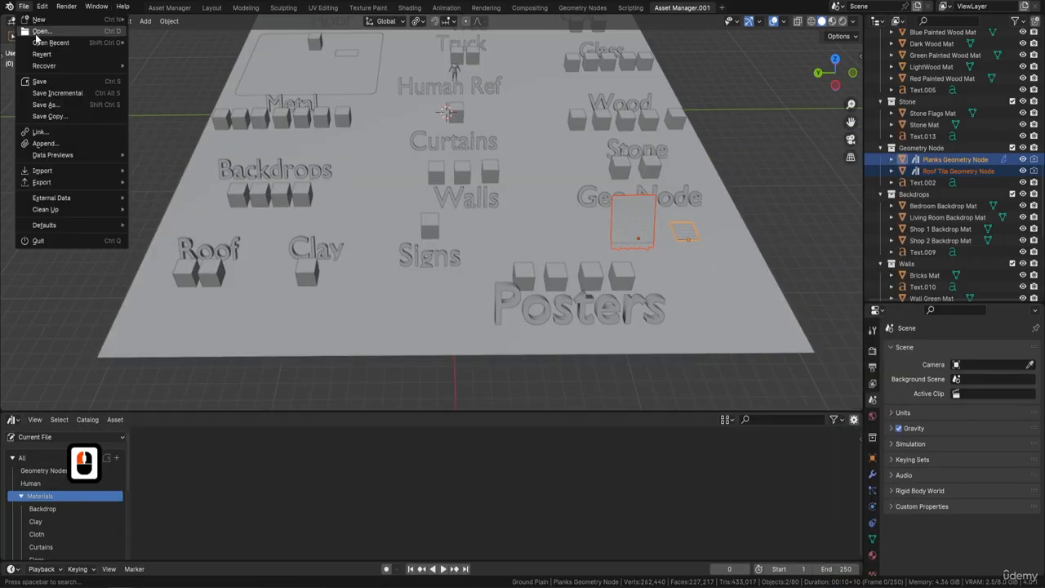
pyautogui.click(37, 103)
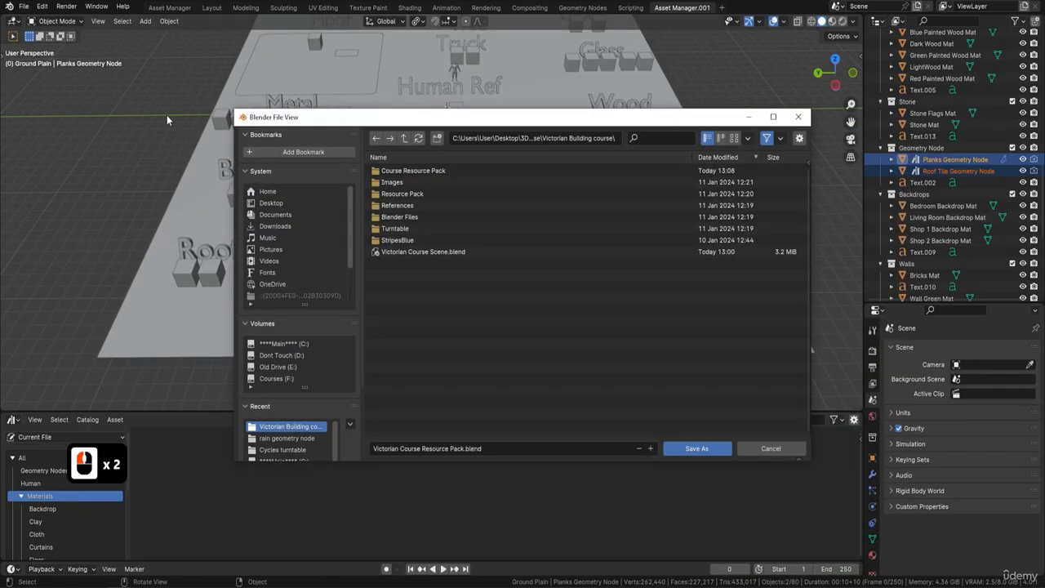
pyautogui.doubleClick(419, 171)
pyautogui.click(446, 170)
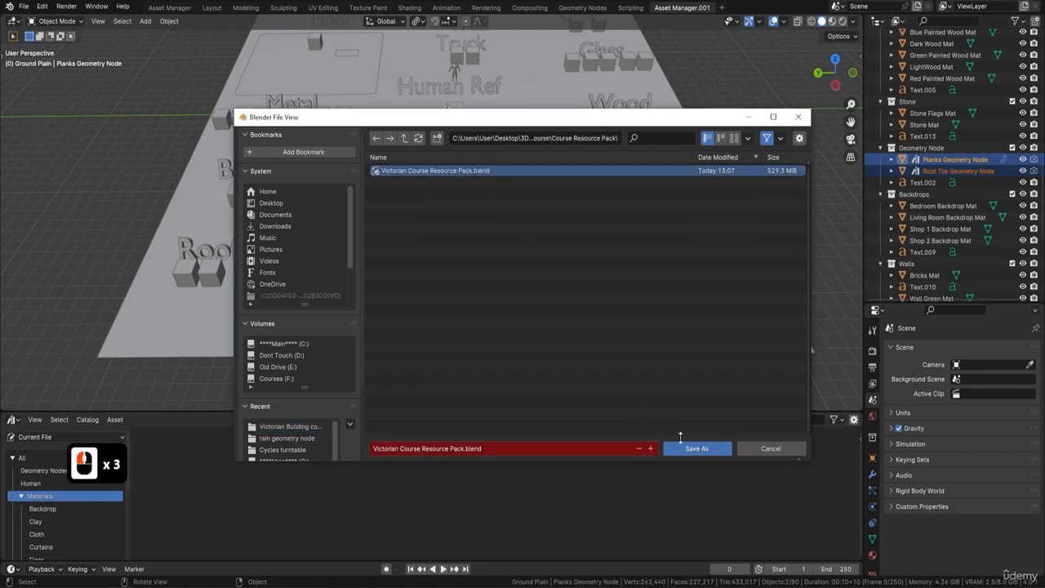
pyautogui.click(695, 451)
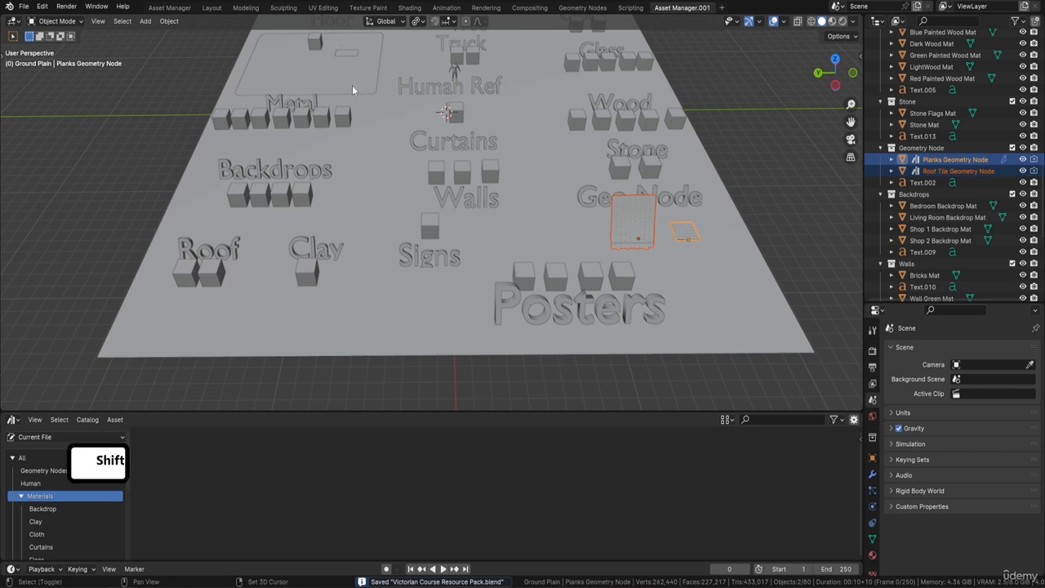
# Select the floor sample cube, resize the outliner, switch the viewport to material preview and open its material properties
pyautogui.keyDown('shift'); pyautogui.moveTo(352, 85); pyautogui.dragTo(382, 165, button='middle'); pyautogui.keyUp('shift')
pyautogui.scroll(2, 391, 172)
pyautogui.click(328, 104)
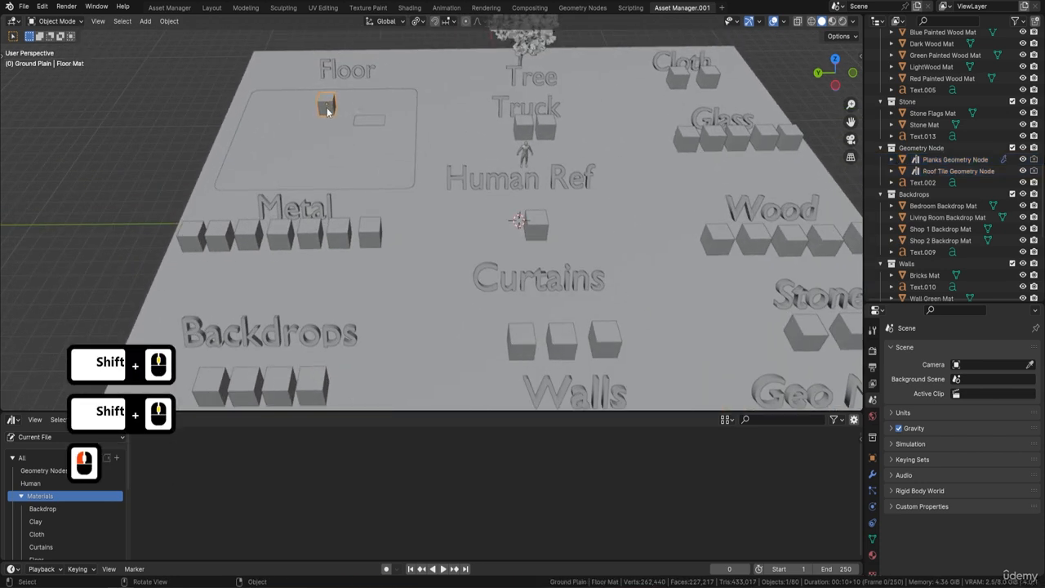
pyautogui.moveTo(1006, 303); pyautogui.dragTo(1006, 89)
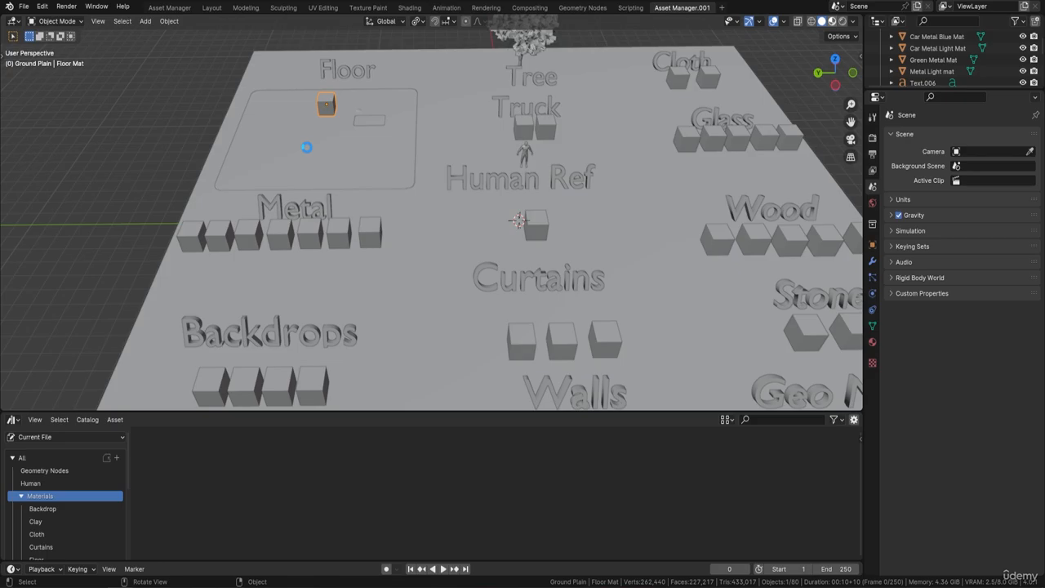
pyautogui.press('F9')
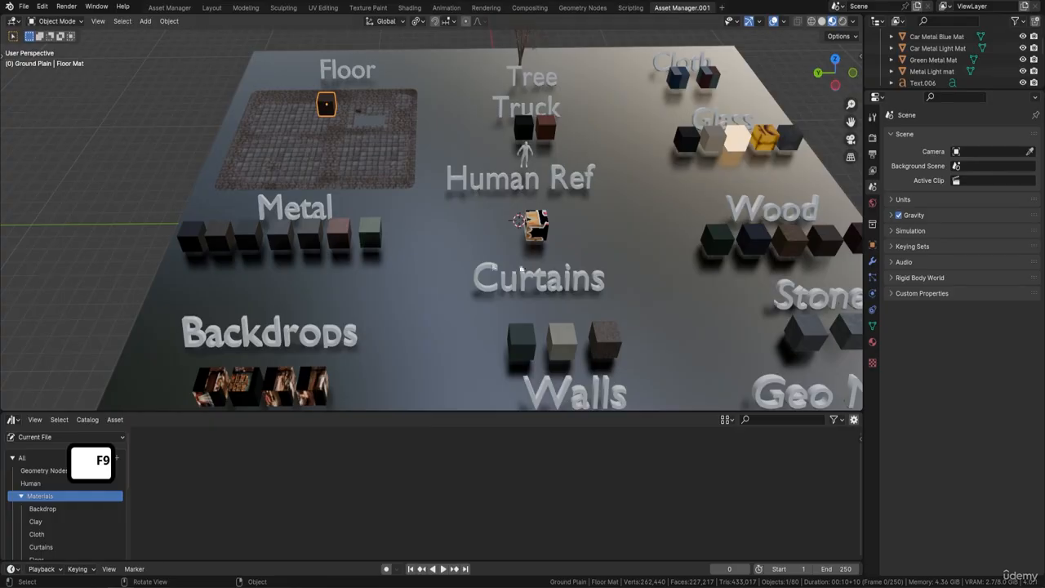
pyautogui.click(873, 343)
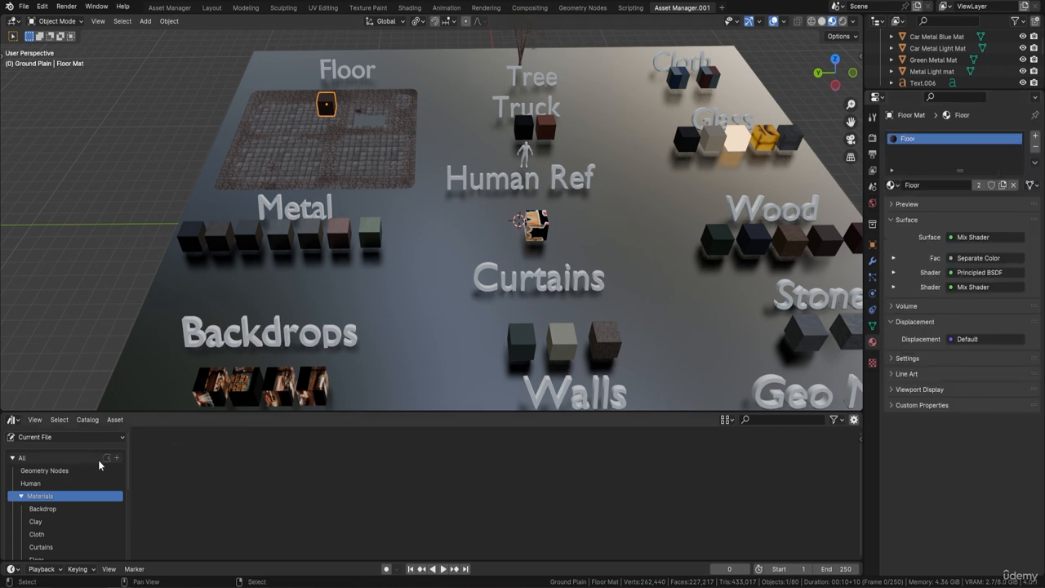
# Show the Unassigned catalog and mark the Floor material as an asset
pyautogui.scroll(-5, 83, 499)
pyautogui.scroll(-3, 83, 499)
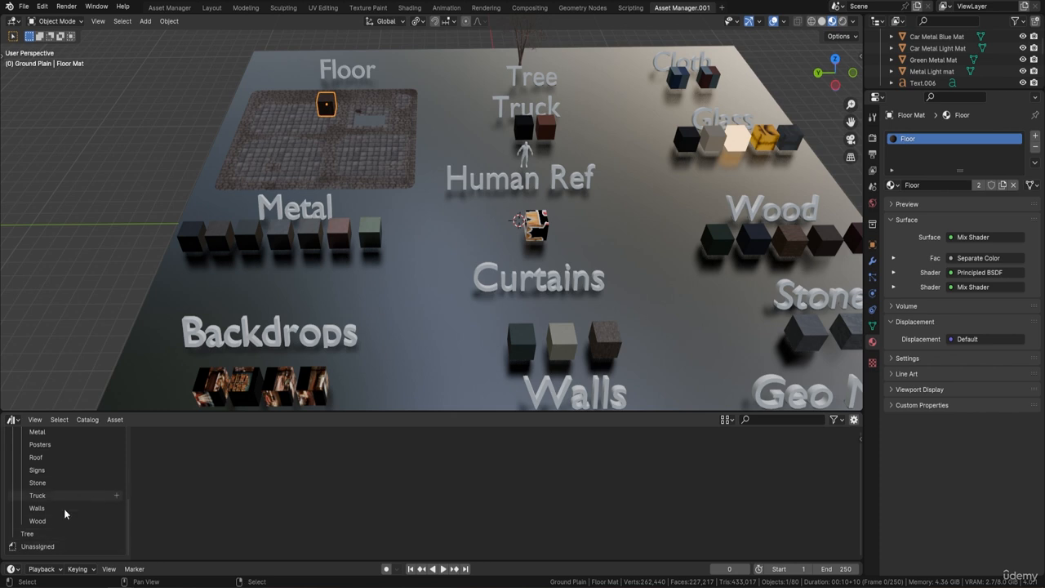
pyautogui.click(44, 547)
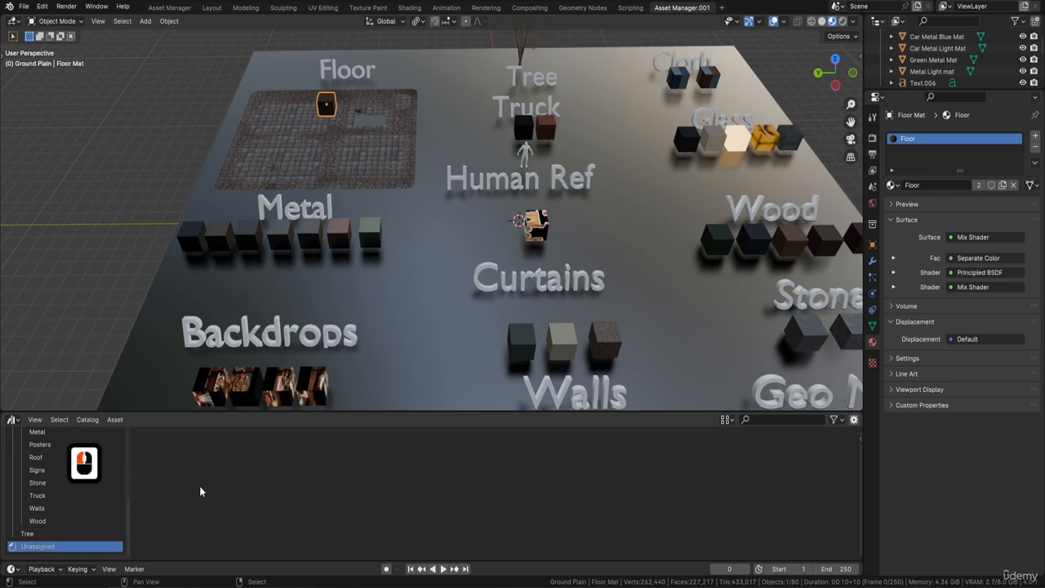
pyautogui.rightClick(913, 138)
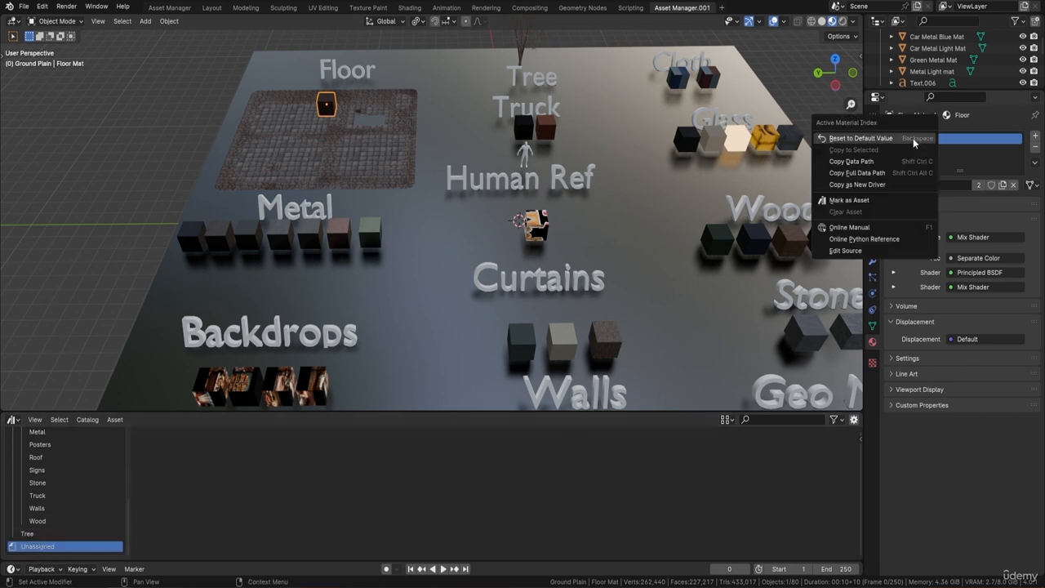
pyautogui.click(857, 200)
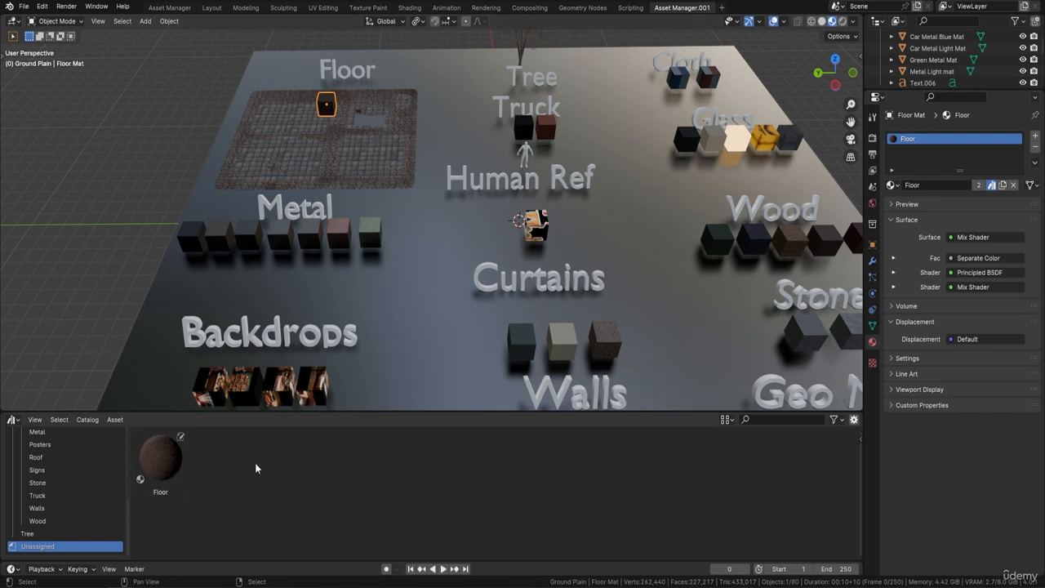
# Try dropping the Floor asset onto the ground plane and undo it
pyautogui.moveTo(163, 466); pyautogui.dragTo(693, 312)
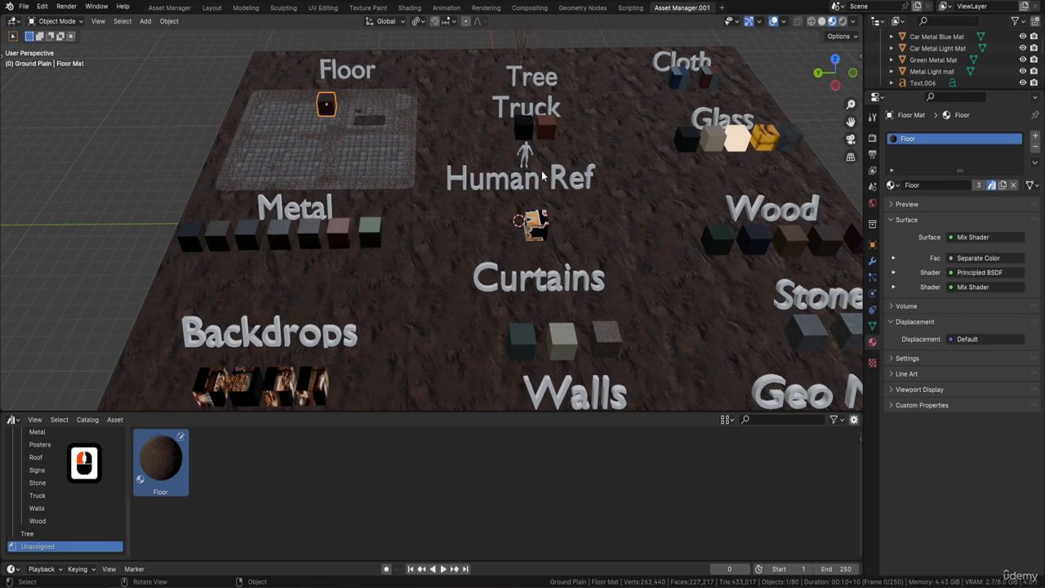
pyautogui.hotkey('ctrl', 'z')
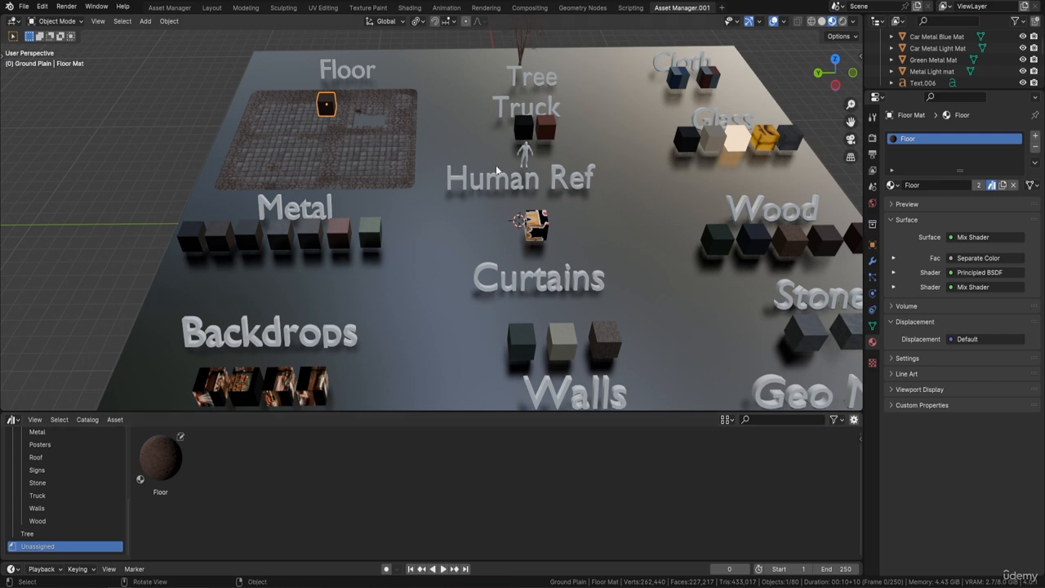
# Mark the Rubber and Leather materials of the truck sample cubes as assets
pyautogui.click(528, 127)
pyautogui.rightClick(930, 140)
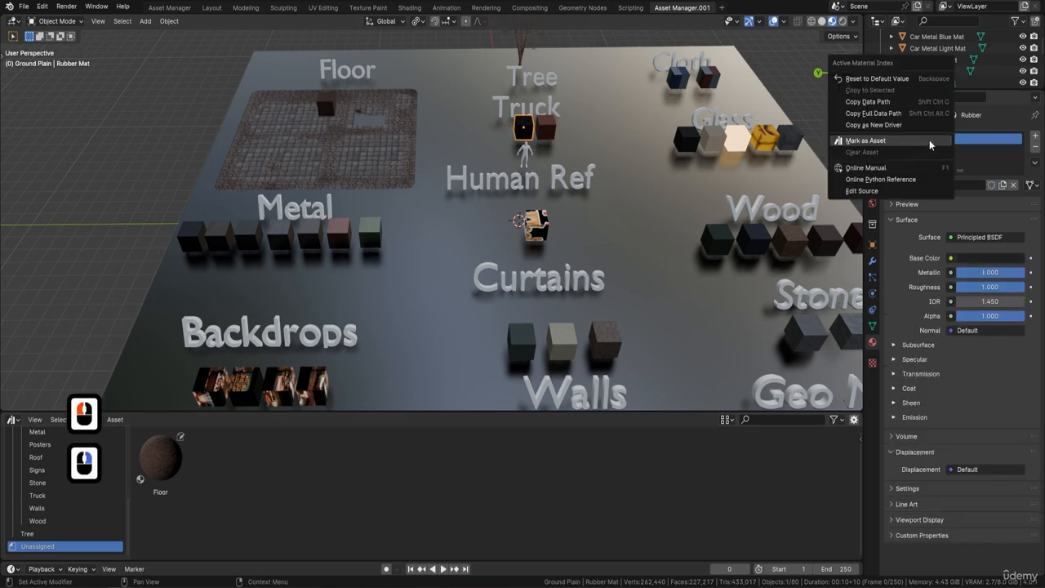
pyautogui.click(904, 142)
pyautogui.click(545, 127)
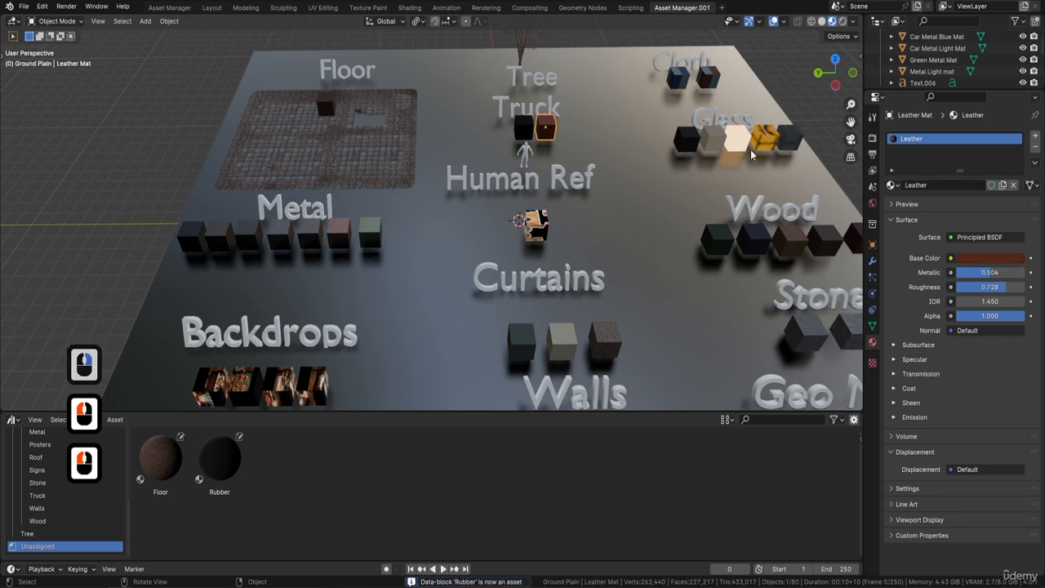
pyautogui.rightClick(932, 142)
pyautogui.click(903, 139)
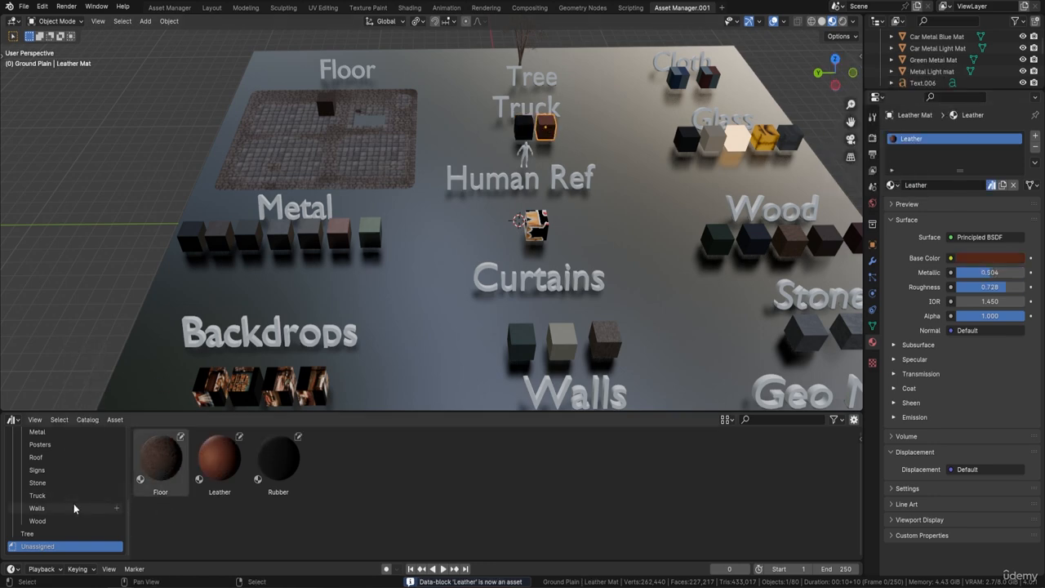
# Move the Floor asset into the Floor catalog
pyautogui.scroll(2, 41, 494)
pyautogui.scroll(2, 45, 455)
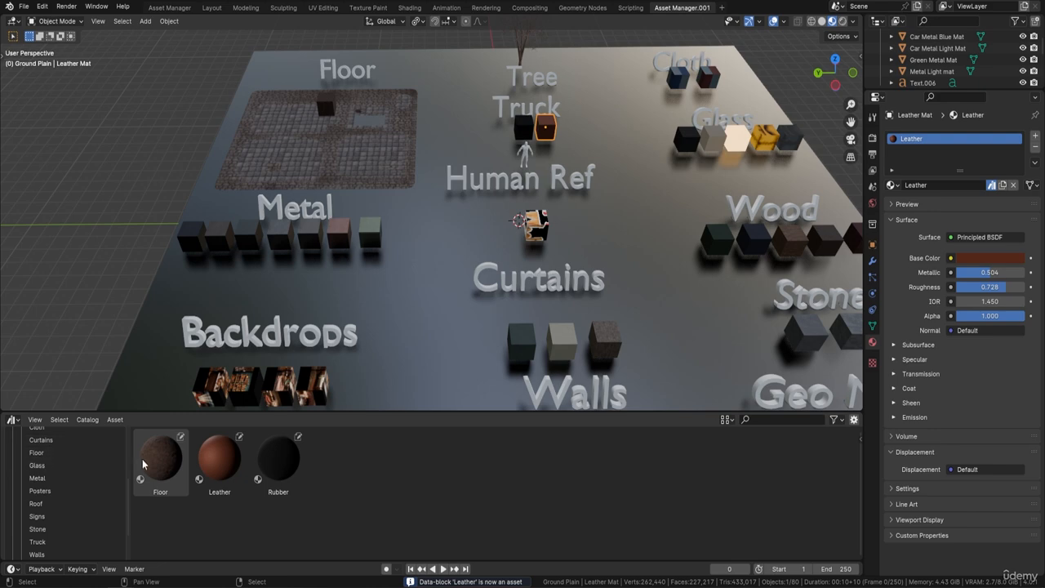
pyautogui.moveTo(160, 462); pyautogui.dragTo(58, 455)
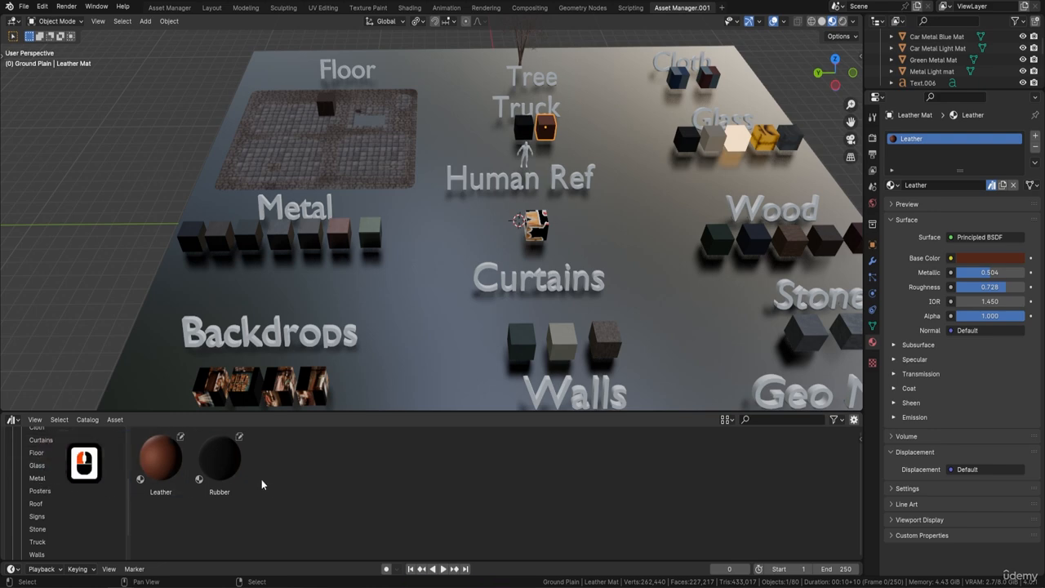
# Select the Leather and Rubber assets and move them into the Truck catalog
pyautogui.click(164, 459)
pyautogui.keyDown('shift'); pyautogui.click(227, 459); pyautogui.keyUp('shift')
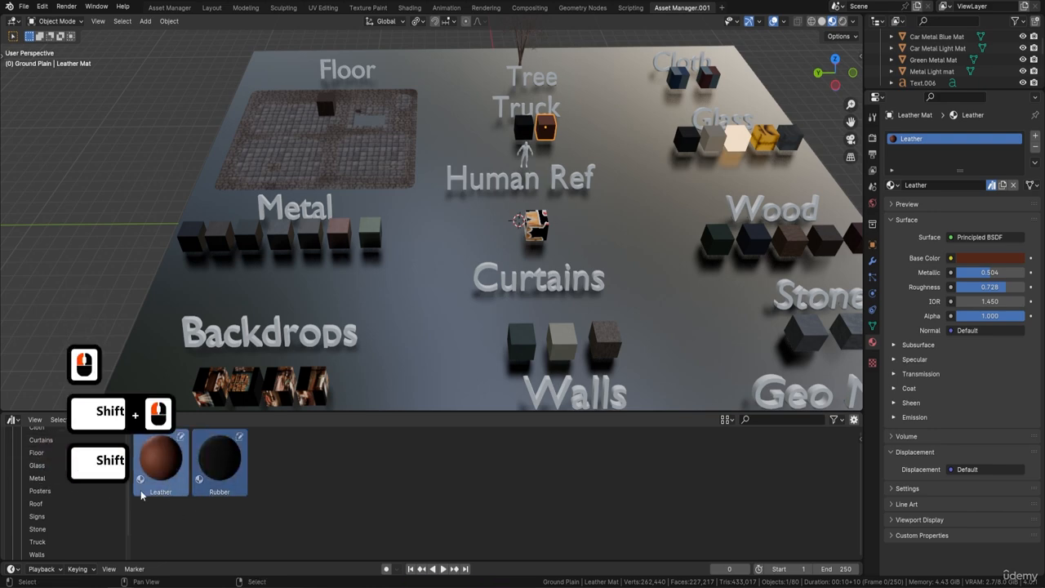
pyautogui.moveTo(141, 494); pyautogui.dragTo(63, 543)
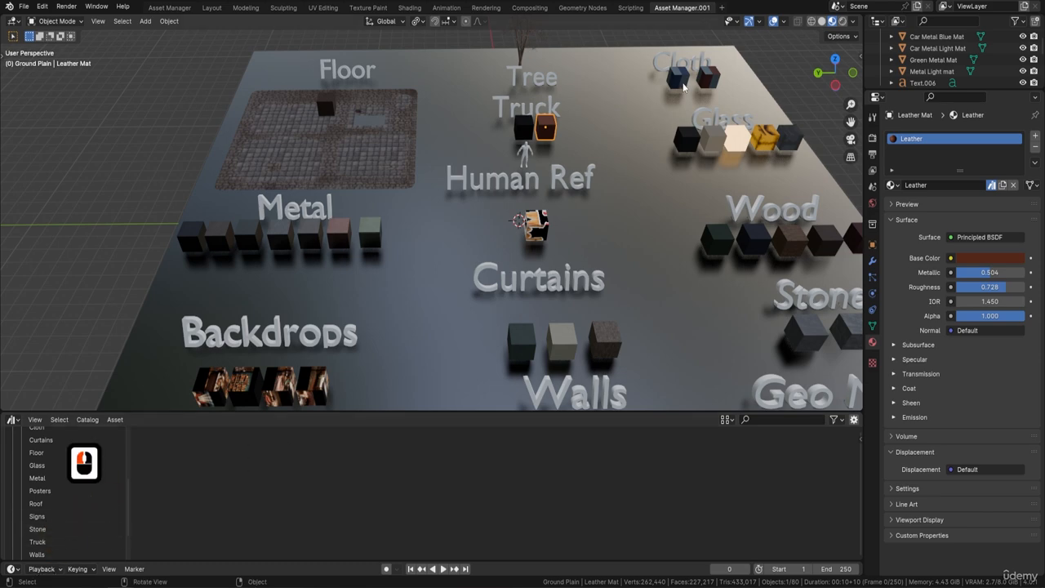
# Mark the Blue Cloth and Red Cloth materials of the cloth sample cubes as assets
pyautogui.click(685, 87)
pyautogui.rightClick(927, 137)
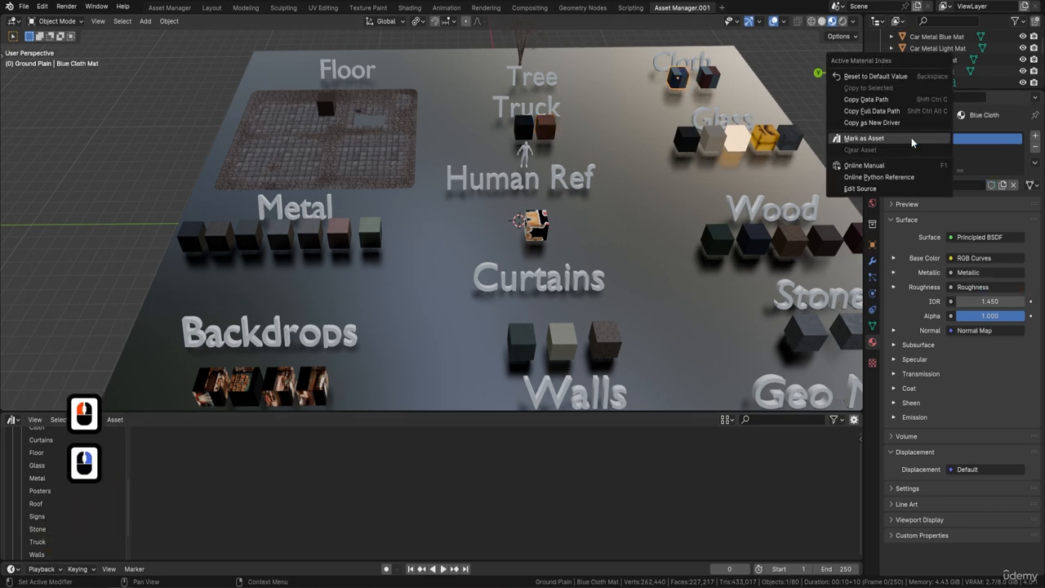
pyautogui.click(912, 138)
pyautogui.click(708, 77)
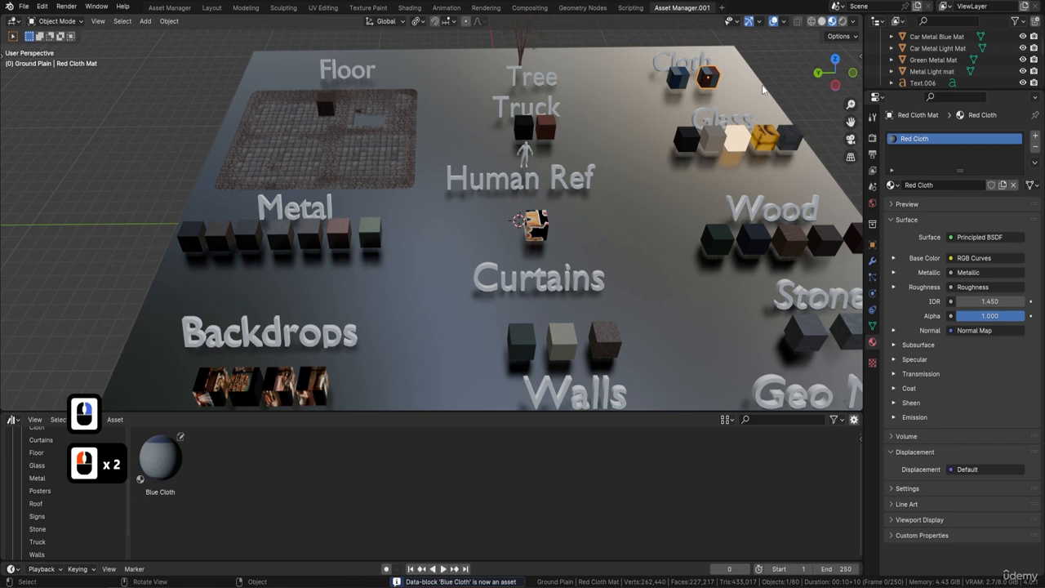
pyautogui.rightClick(927, 138)
pyautogui.click(924, 138)
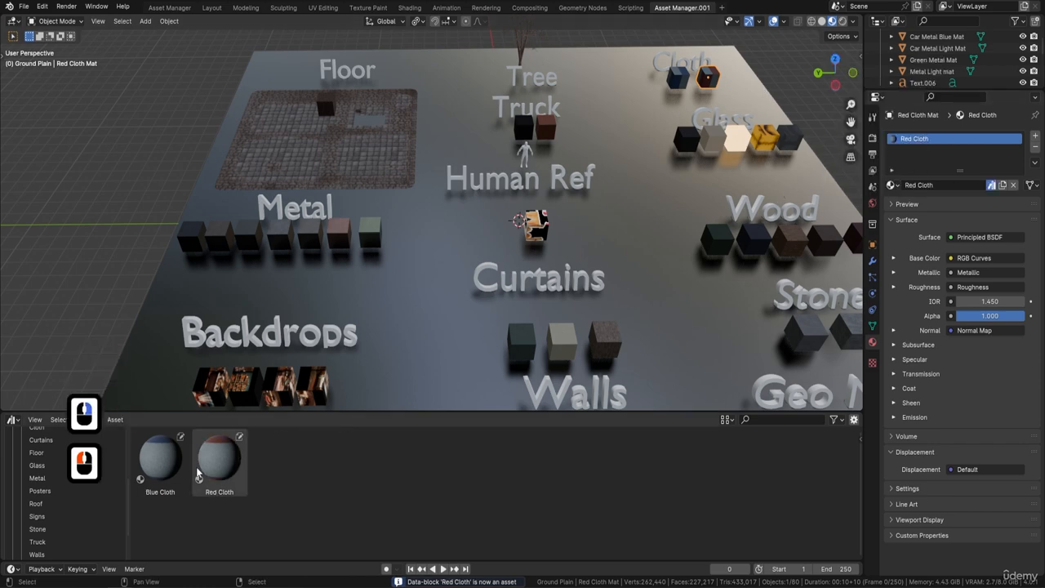
# Select the Blue Cloth and Red Cloth assets and move them into the Cloth catalog
pyautogui.click(160, 457)
pyautogui.keyDown('shift'); pyautogui.click(219, 457); pyautogui.keyUp('shift')
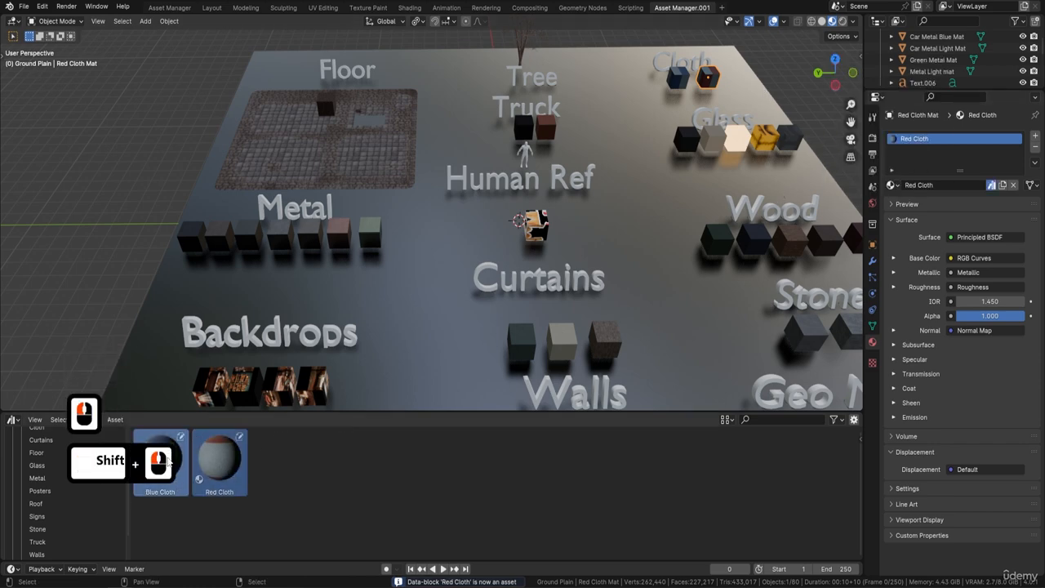
pyautogui.moveTo(168, 459); pyautogui.dragTo(73, 433)
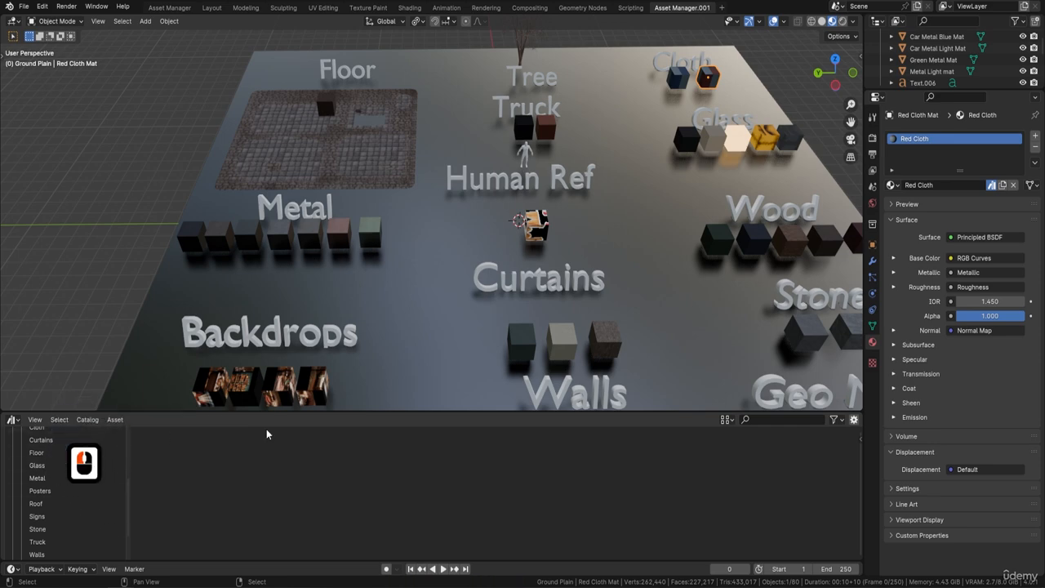
# Mark the Truck Glass and Glass materials of the glass sample cubes as assets
pyautogui.click(696, 144)
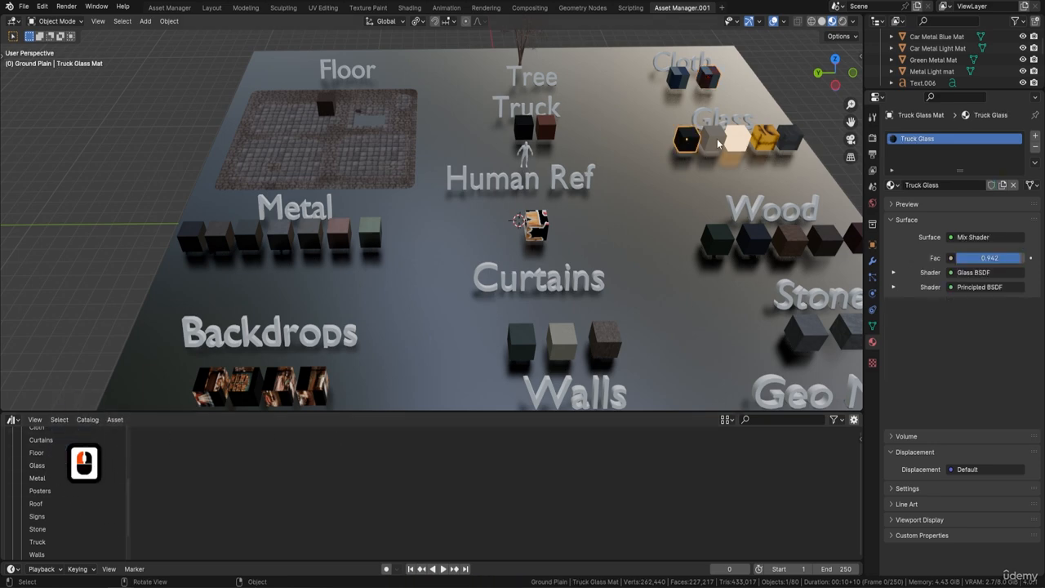
pyautogui.click(735, 140)
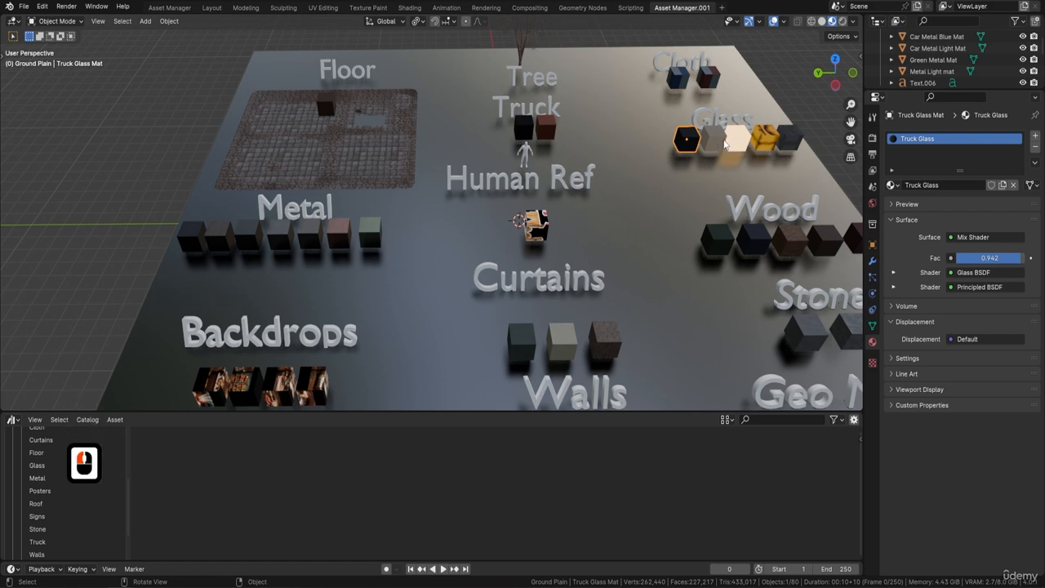
pyautogui.click(686, 140)
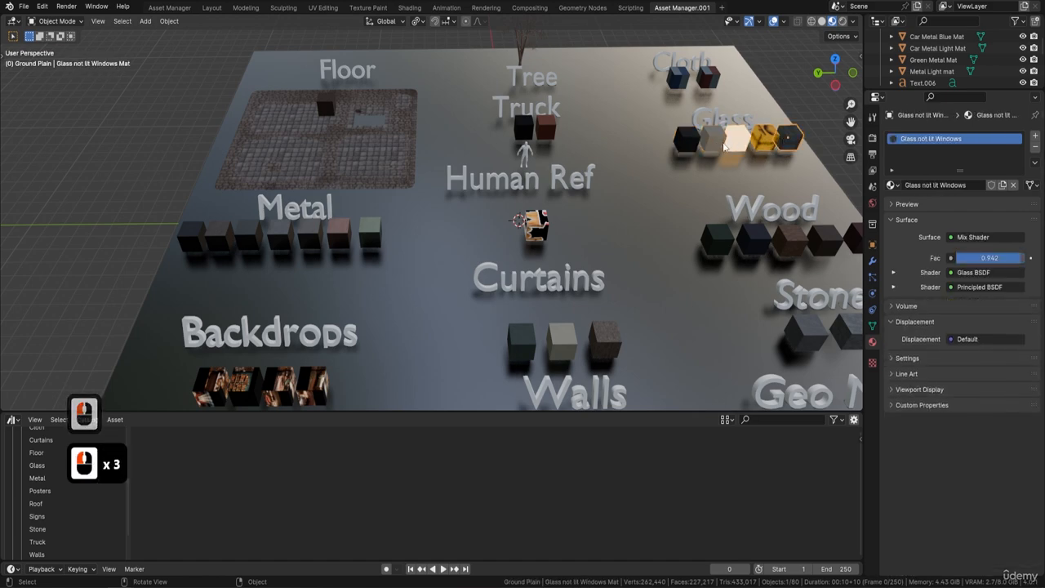
pyautogui.rightClick(922, 136)
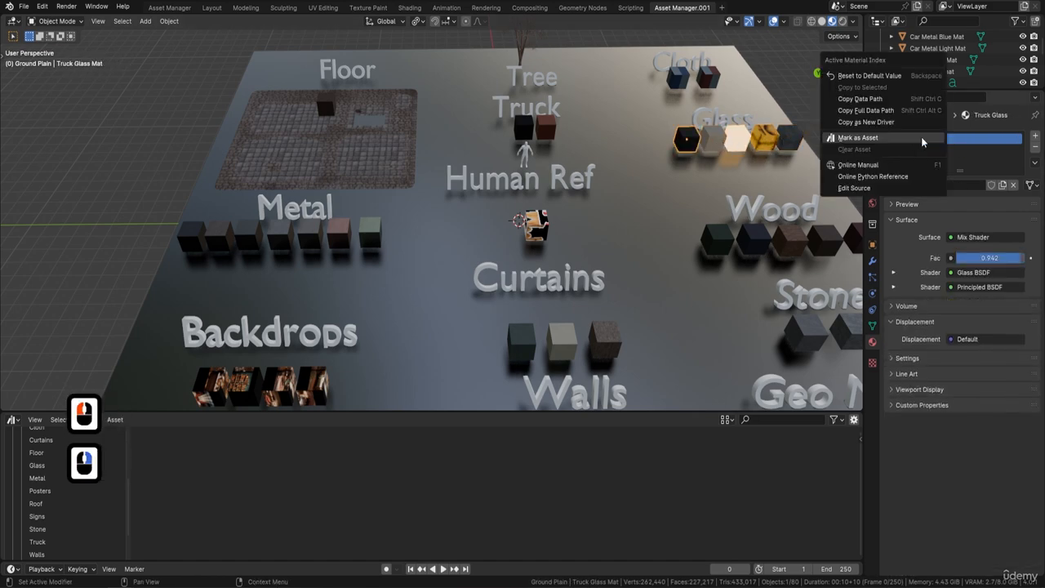
pyautogui.click(910, 139)
pyautogui.click(715, 141)
pyautogui.rightClick(941, 139)
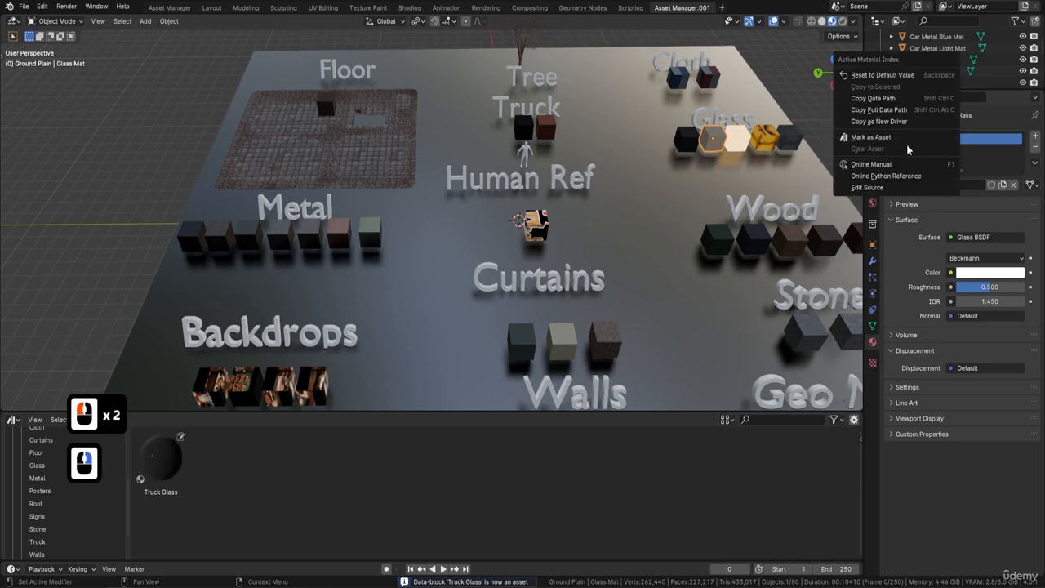
pyautogui.click(890, 139)
# Mark the Street Light Glass and Glass Lit Windows materials as assets
pyautogui.click(747, 140)
pyautogui.rightClick(923, 139)
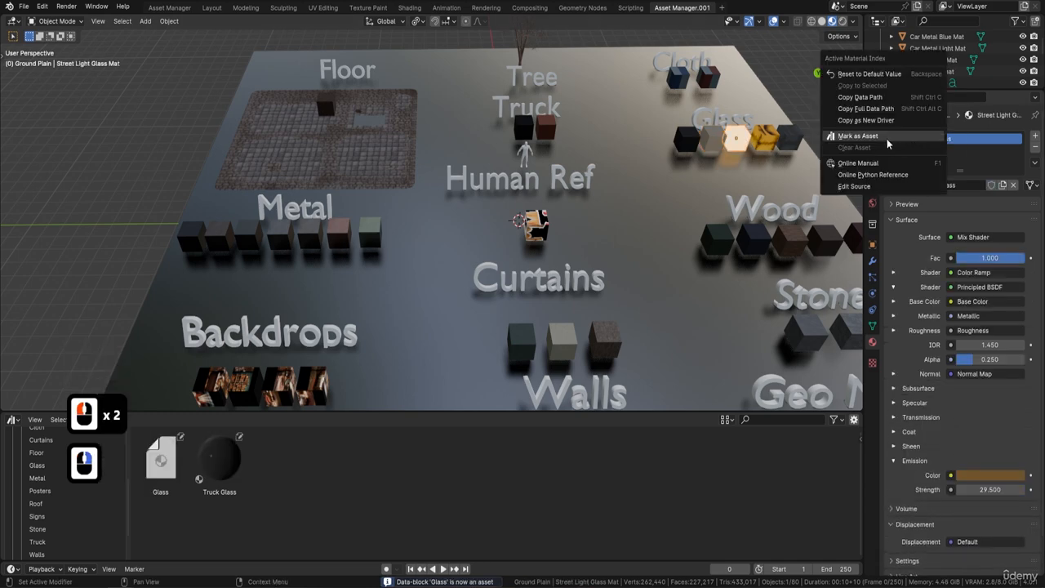
pyautogui.click(887, 139)
pyautogui.click(771, 140)
pyautogui.rightClick(908, 138)
pyautogui.click(908, 138)
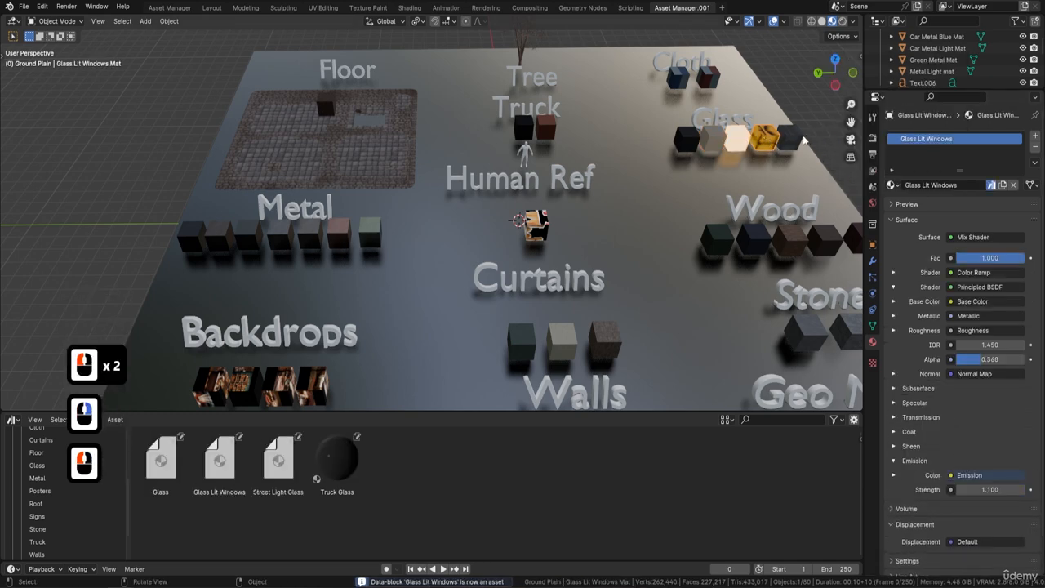
# Mark the Glass not lit Windows material as an asset
pyautogui.click(789, 139)
pyautogui.rightClick(951, 138)
pyautogui.click(906, 140)
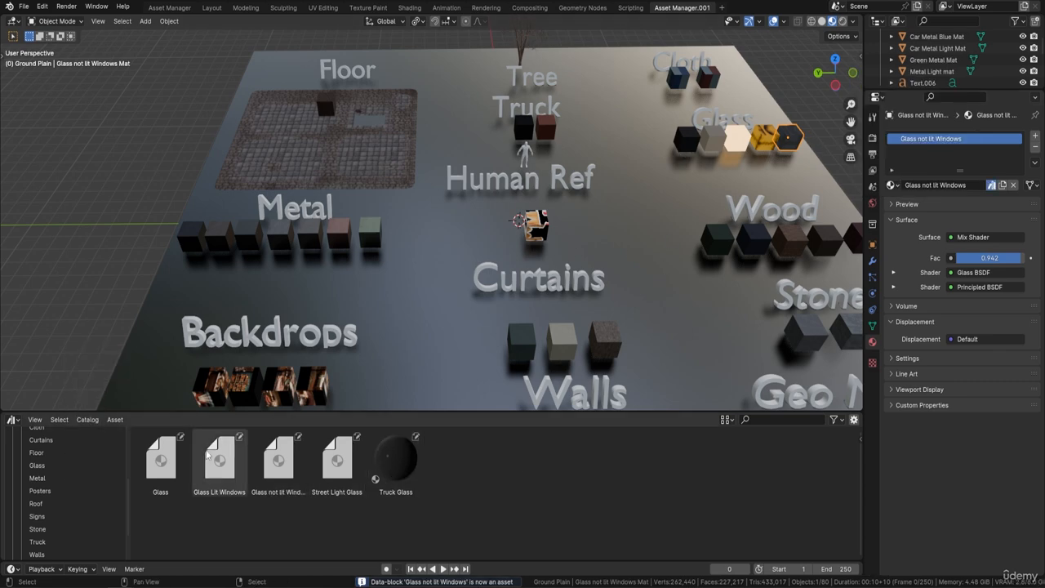
# Select the Glass through Truck Glass assets and move them into the Glass catalog
pyautogui.click(161, 461)
pyautogui.keyDown('shift'); pyautogui.click(402, 464); pyautogui.keyUp('shift')
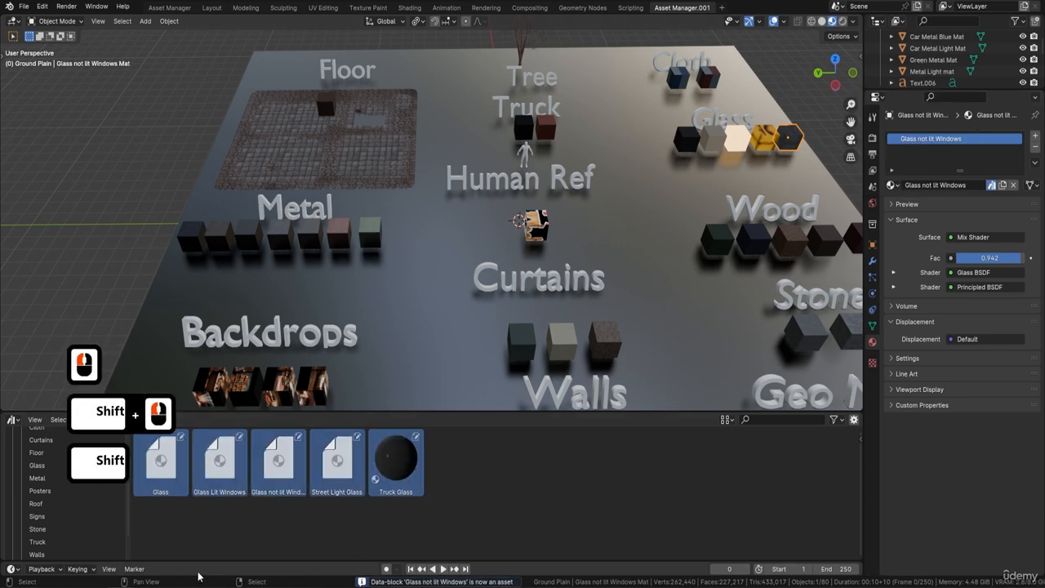
pyautogui.moveTo(199, 467); pyautogui.dragTo(39, 465)
pyautogui.click(39, 467)
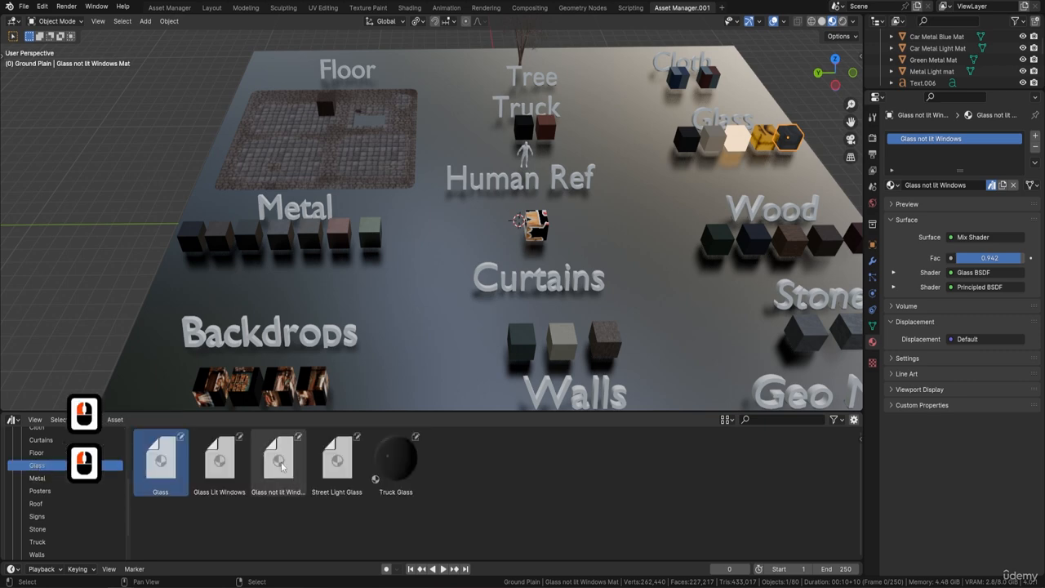
# Drop the Street Light Glass material onto the ground plane and undo it
pyautogui.moveTo(338, 466); pyautogui.dragTo(415, 276)
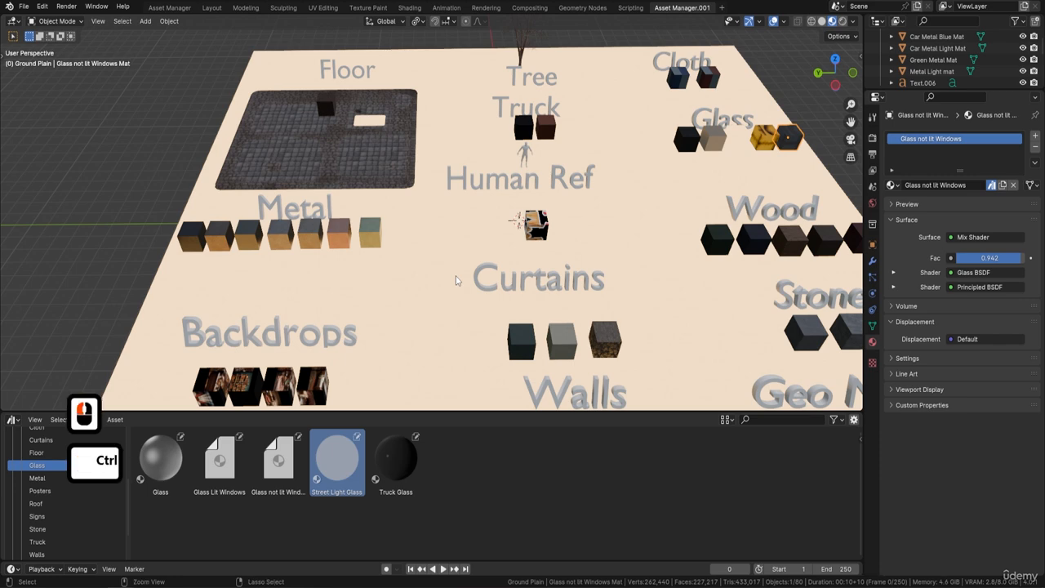
pyautogui.hotkey('ctrl', 'z')
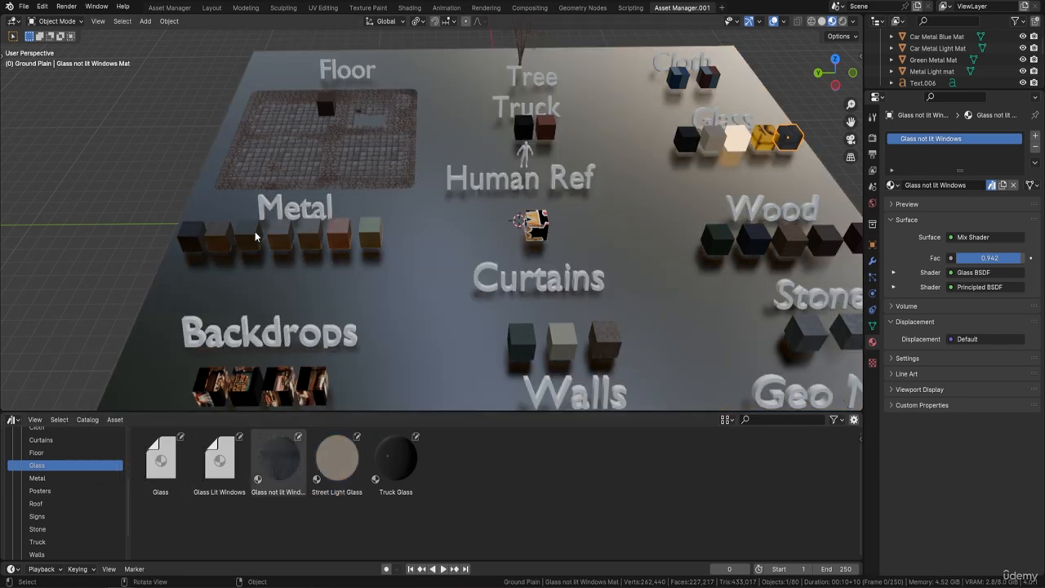
pyautogui.click(197, 244)
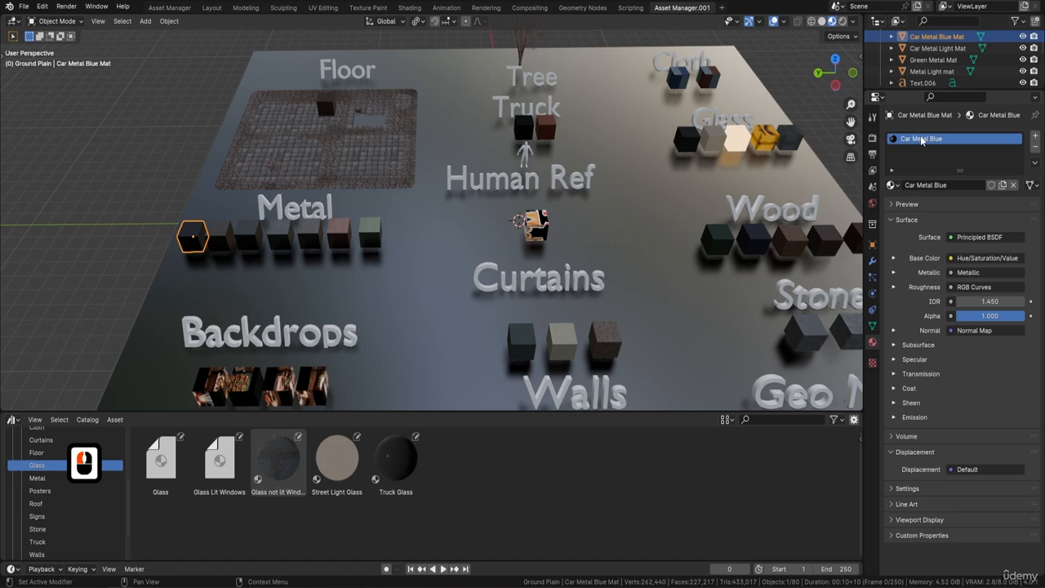
pyautogui.rightClick(921, 139)
pyautogui.click(908, 138)
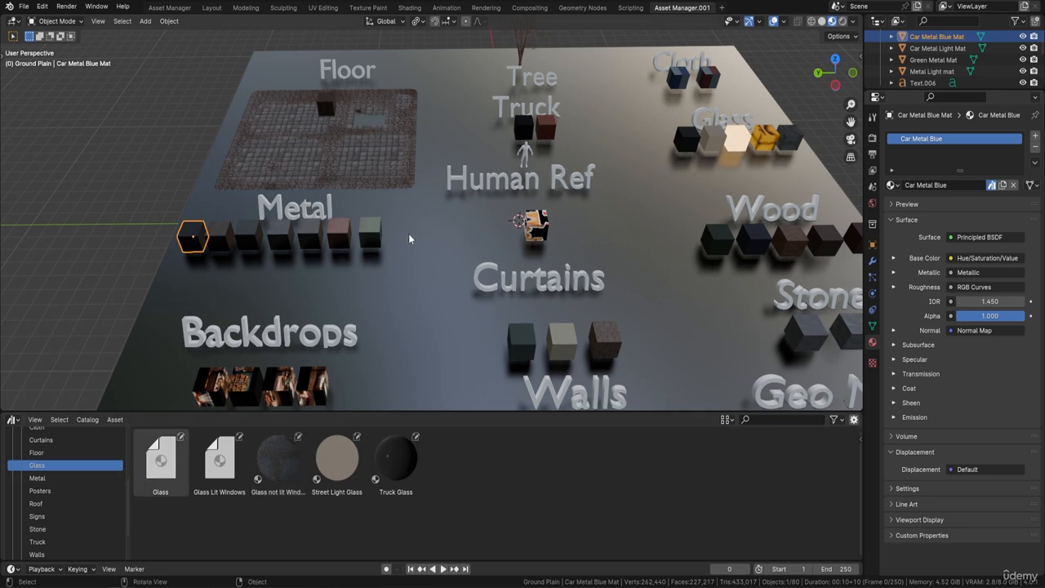
pyautogui.press('F9')
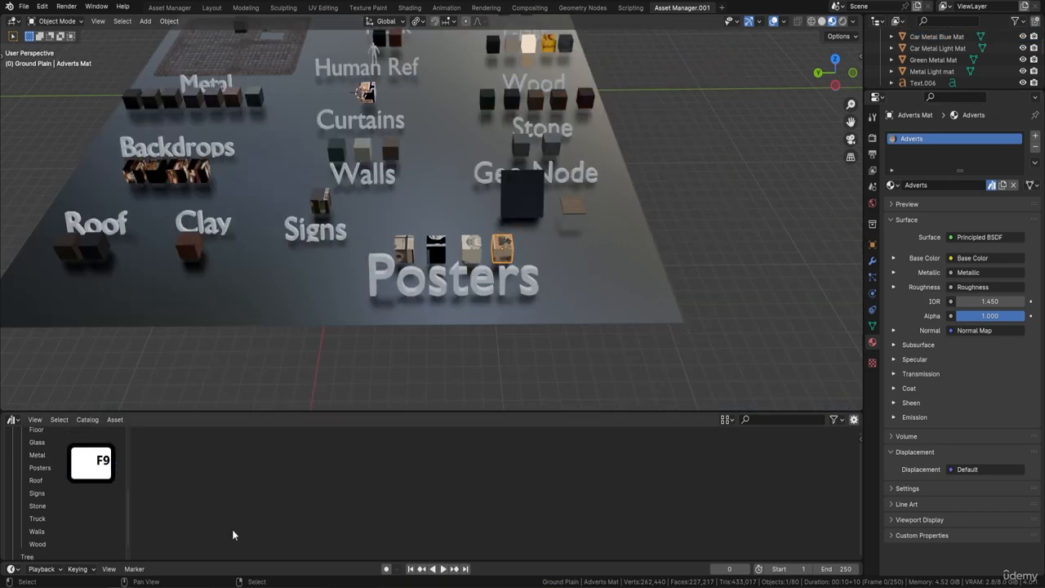
# Review the contents of each material catalog, the Tree catalog and the Geometry Nodes catalog
pyautogui.click(51, 471)
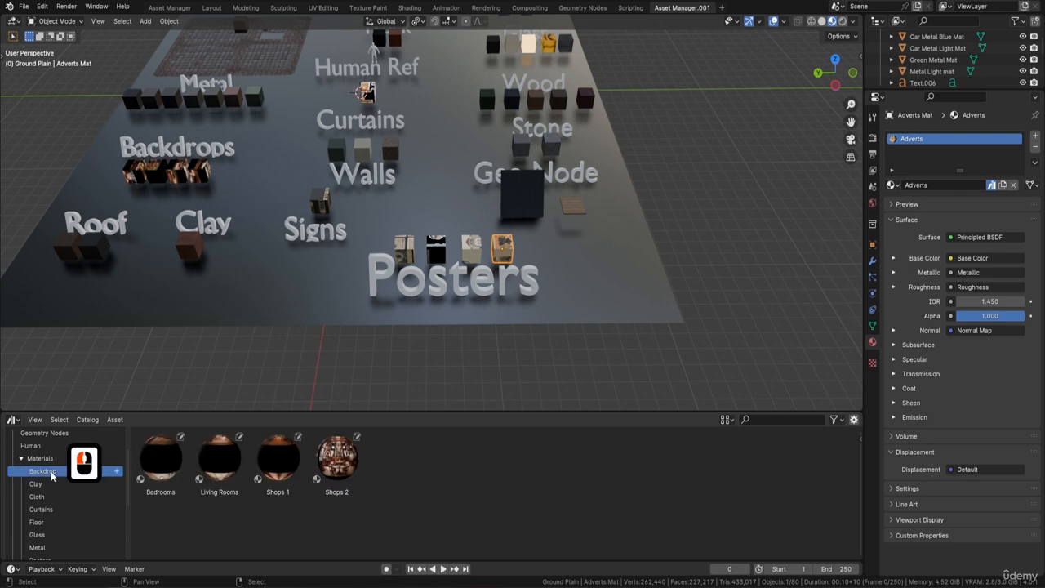
pyautogui.click(37, 485)
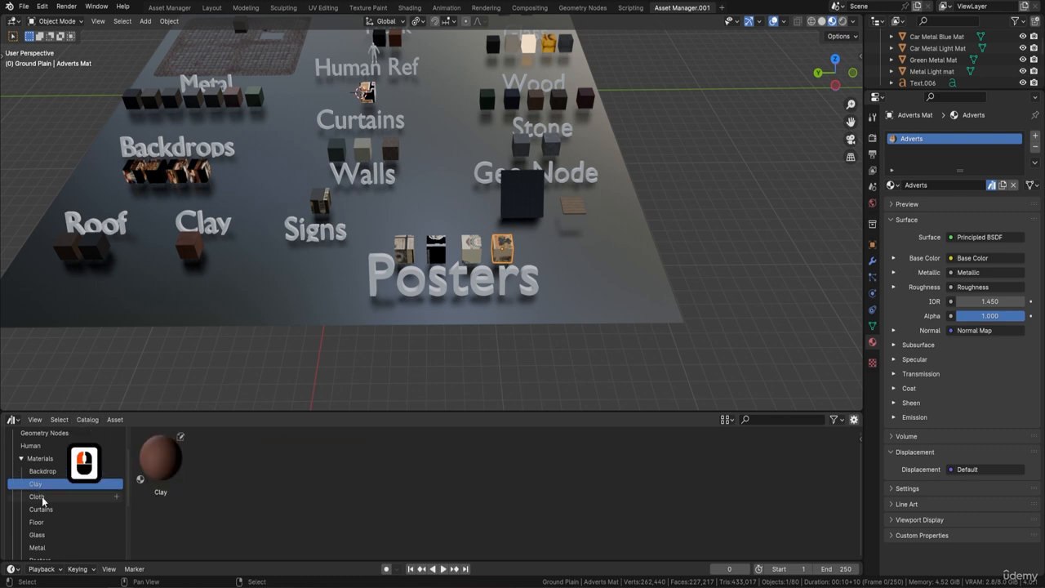
pyautogui.click(38, 496)
pyautogui.click(39, 509)
pyautogui.click(37, 522)
pyautogui.scroll(-3, 38, 519)
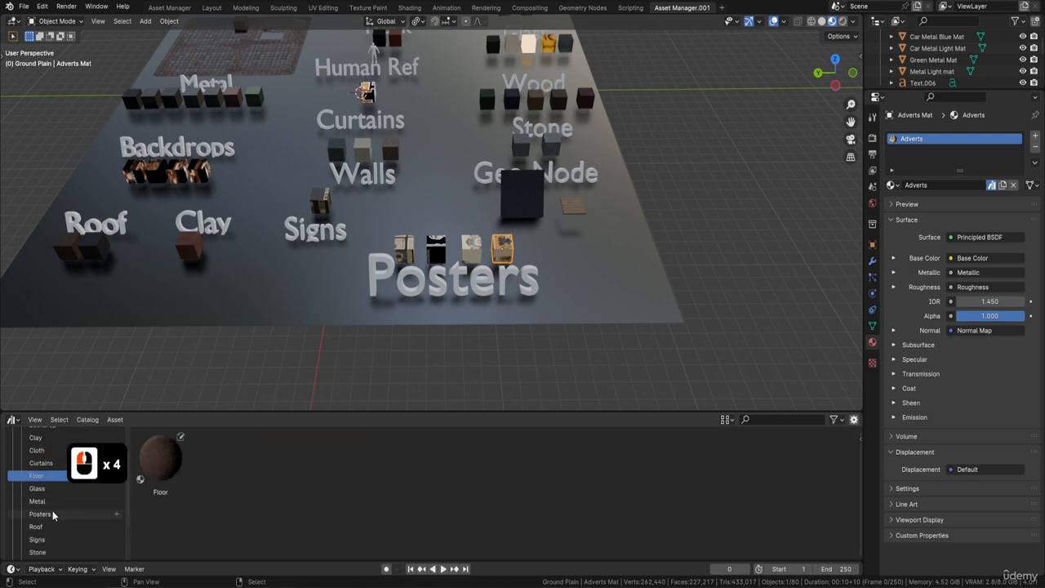
pyautogui.click(37, 488)
pyautogui.click(38, 502)
pyautogui.click(40, 513)
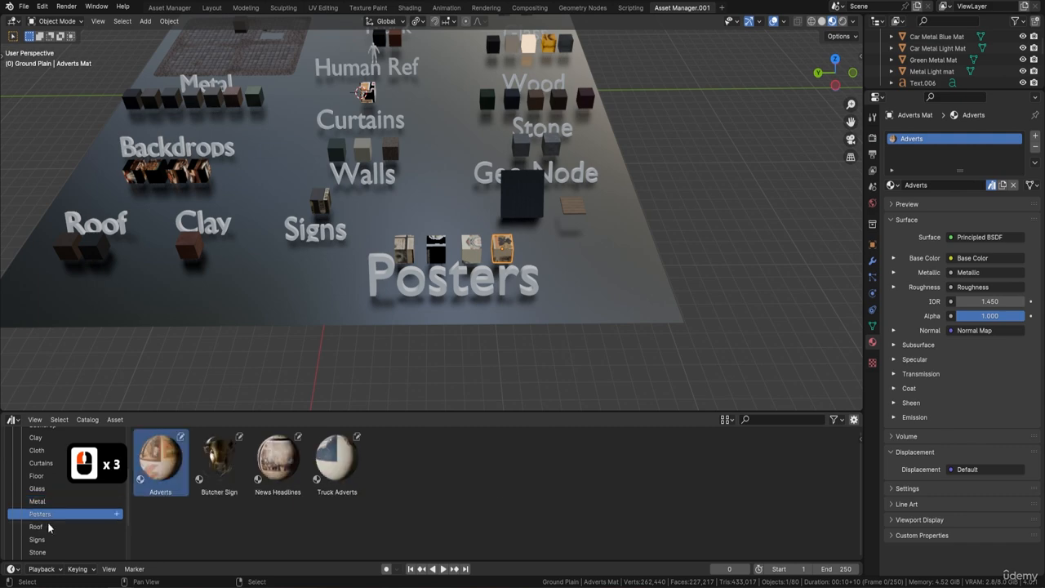
pyautogui.click(67, 527)
pyautogui.scroll(-2, 68, 528)
pyautogui.click(37, 493)
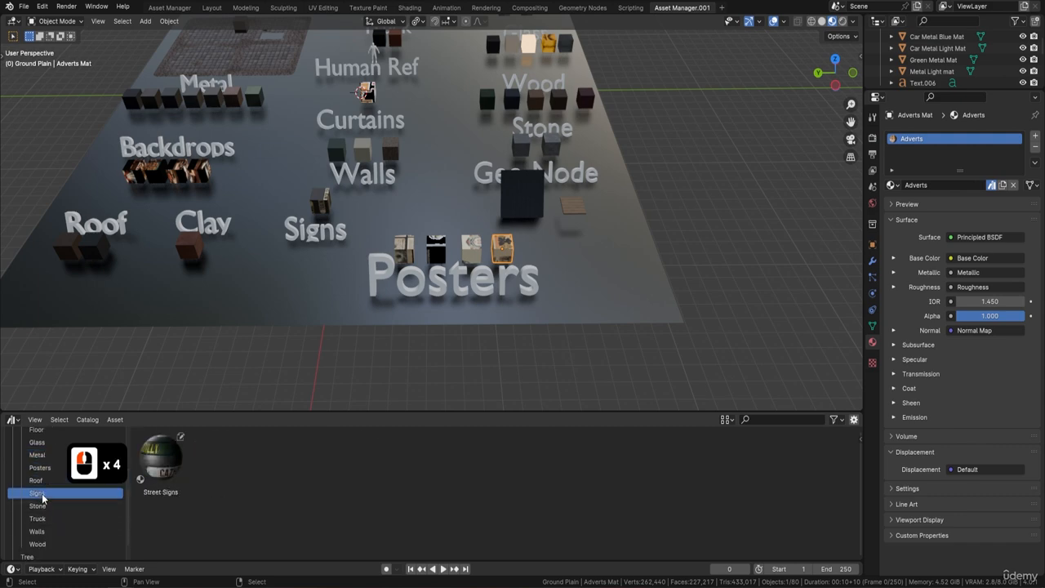
pyautogui.click(38, 505)
pyautogui.click(42, 520)
pyautogui.click(41, 531)
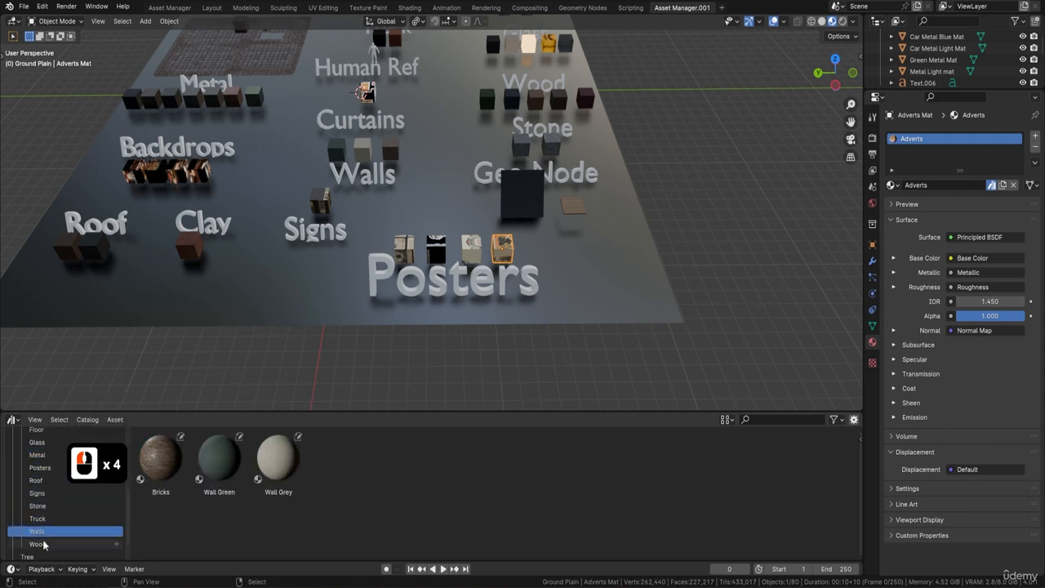
pyautogui.click(41, 544)
pyautogui.scroll(6, 53, 486)
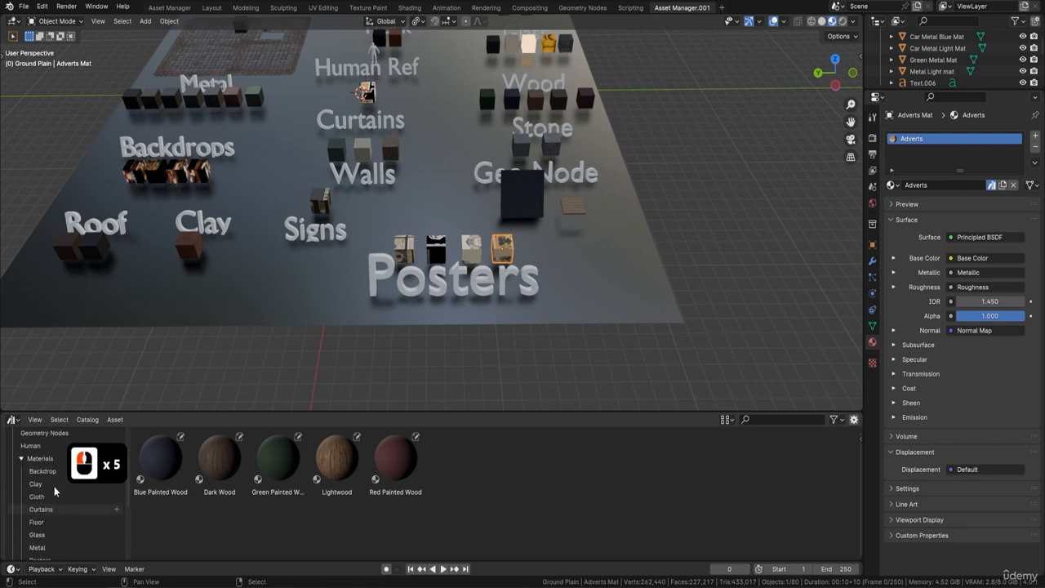
pyautogui.click(21, 497)
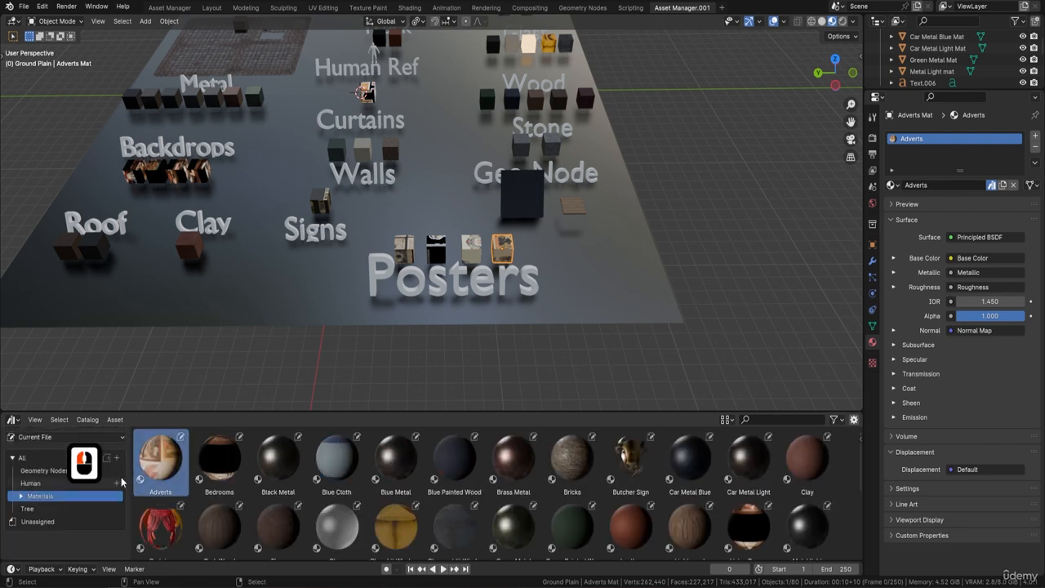
pyautogui.click(30, 511)
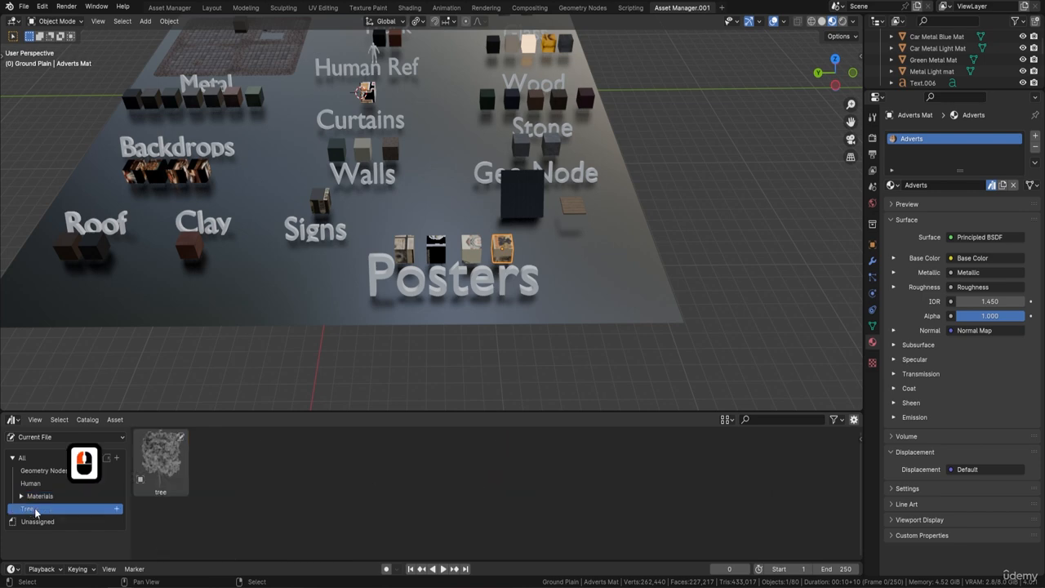
pyautogui.doubleClick(41, 470)
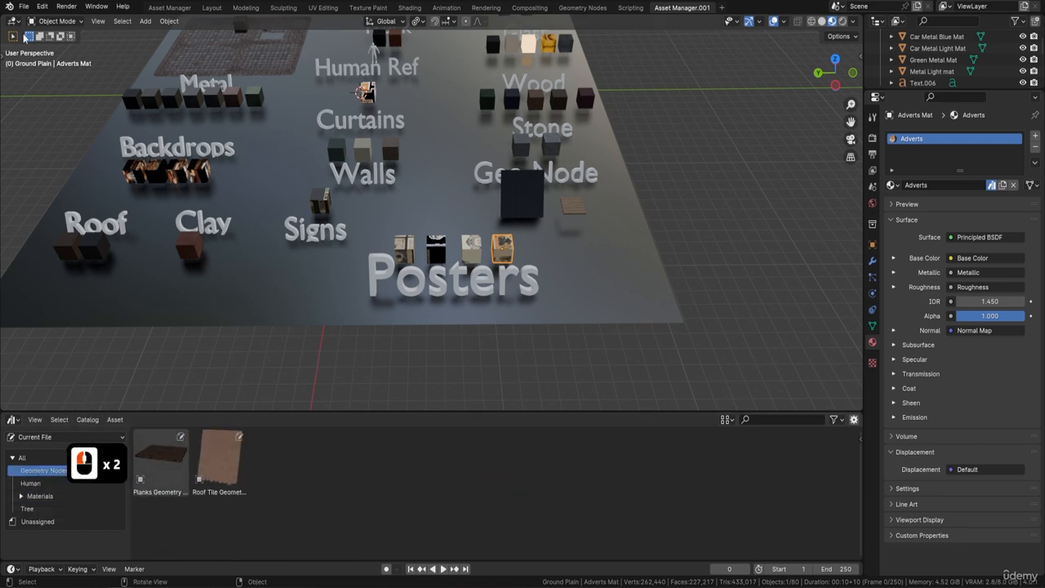
# Save the Victorian Course Resource Pack blend file
pyautogui.click(24, 6)
pyautogui.click(61, 81)
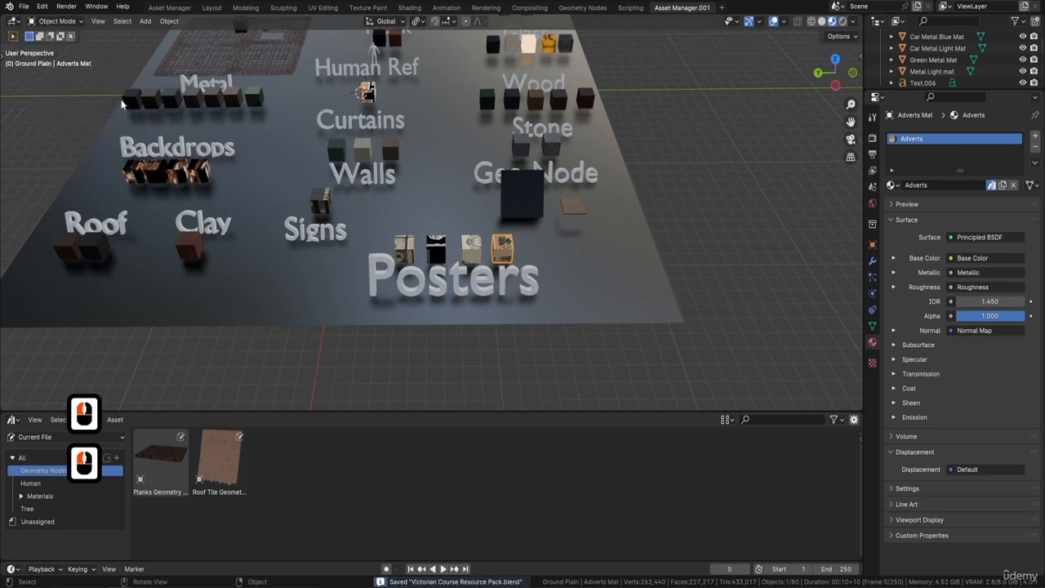
pyautogui.scroll(-4, 490, 183)
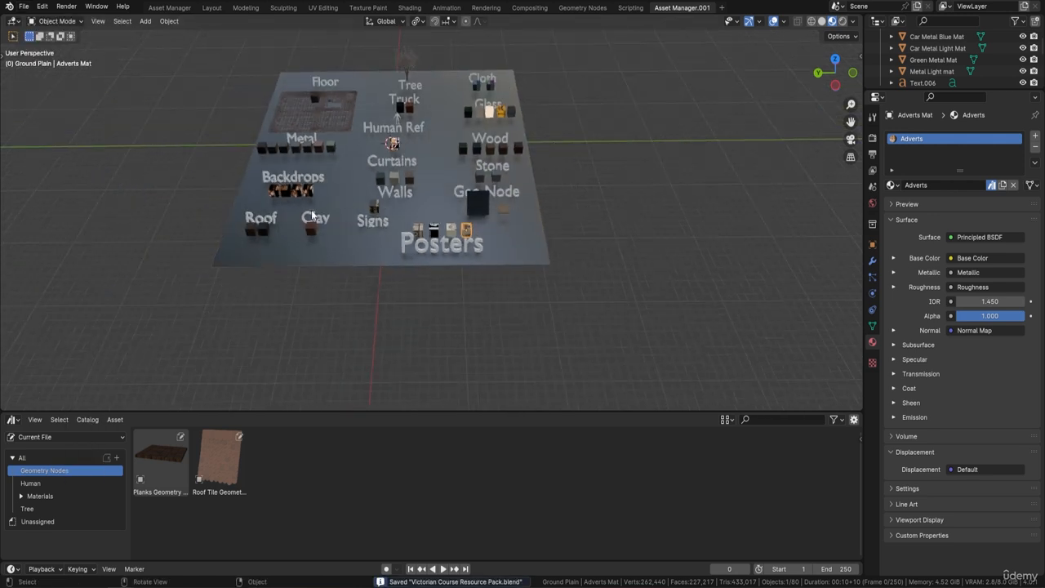
pyautogui.keyDown('shift'); pyautogui.moveTo(467, 118); pyautogui.dragTo(476, 169, button='middle'); pyautogui.keyUp('shift')
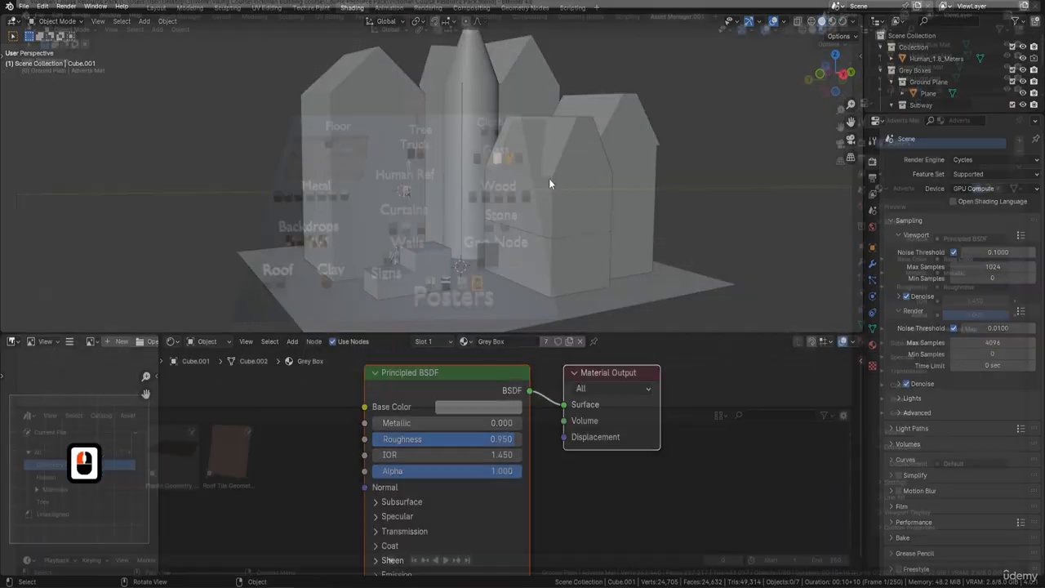
pyautogui.press('F9')
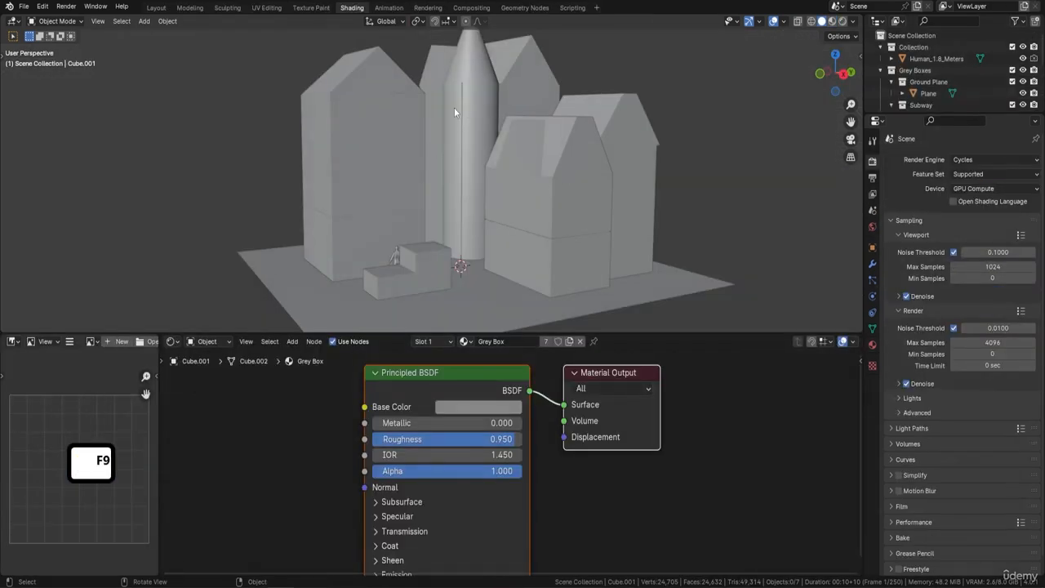
# In the Victorian scene file, add a new Asset Manager workspace from the General templates
pyautogui.click(598, 8)
pyautogui.moveTo(587, 32)
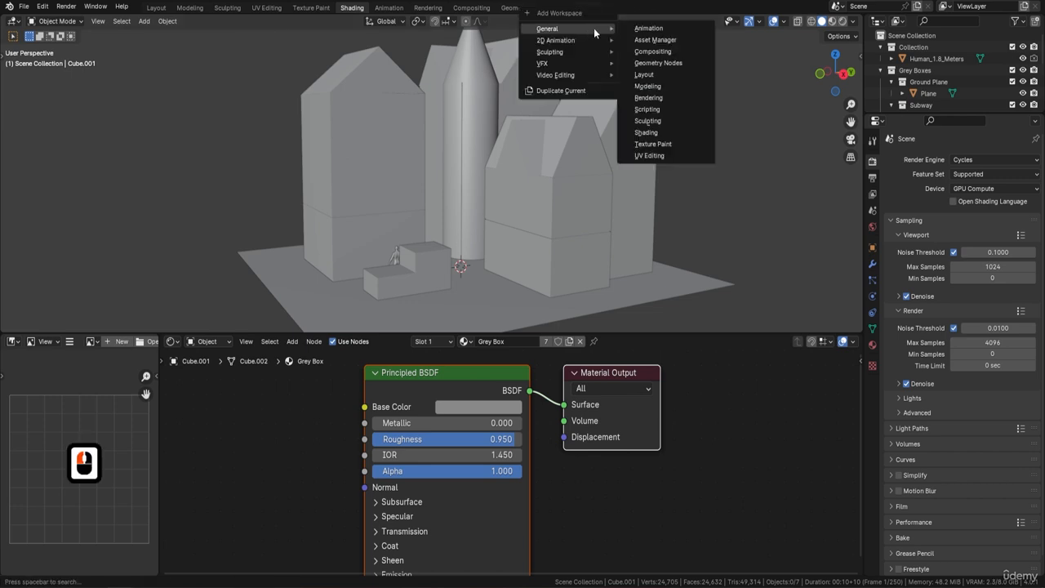
pyautogui.click(666, 40)
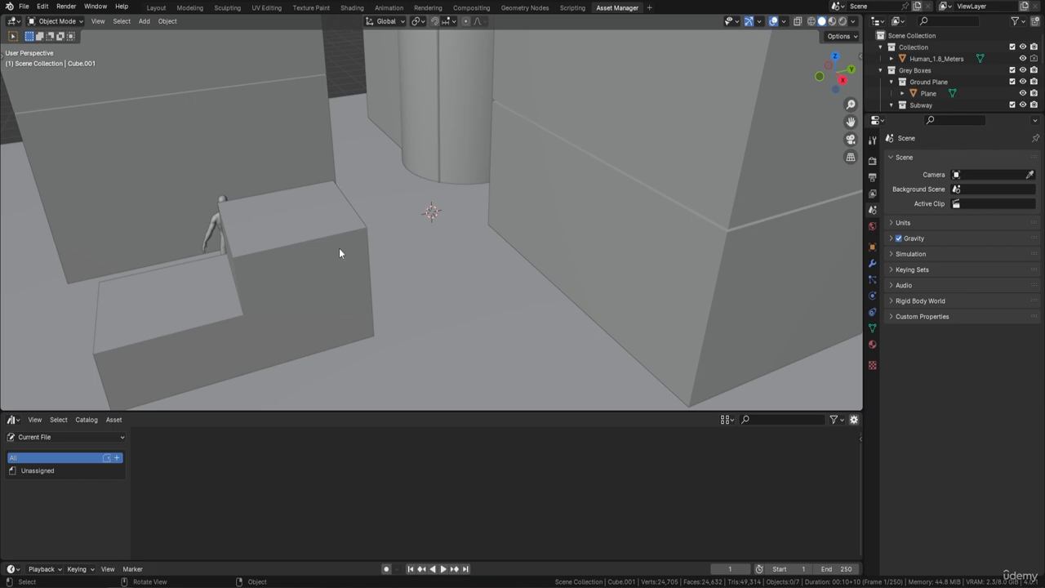
# Open Preferences at File Paths and remove the User Library asset library
pyautogui.moveTo(164, 392); pyautogui.dragTo(311, 259, button='middle')
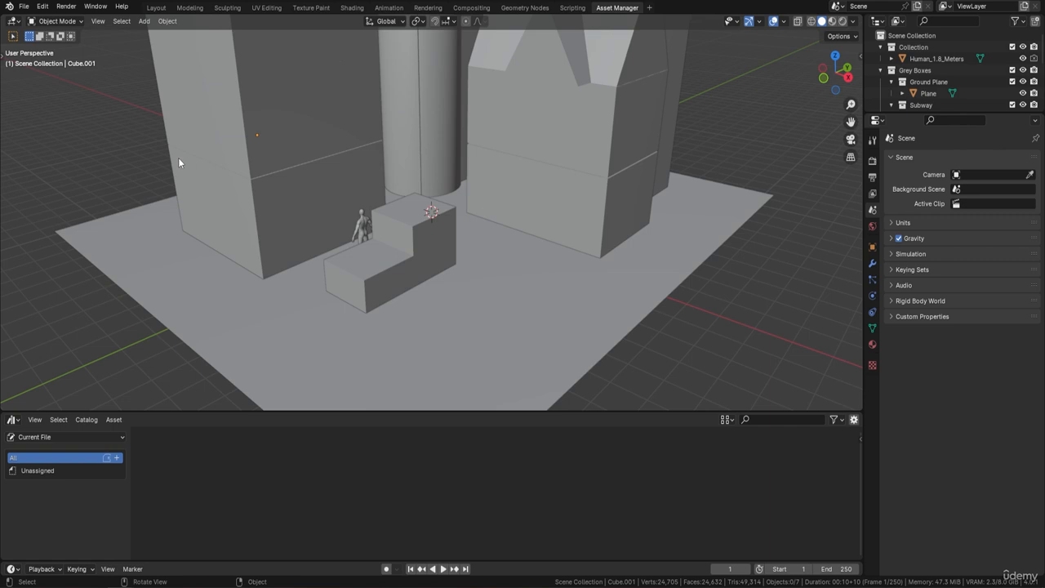
pyautogui.click(42, 8)
pyautogui.click(76, 154)
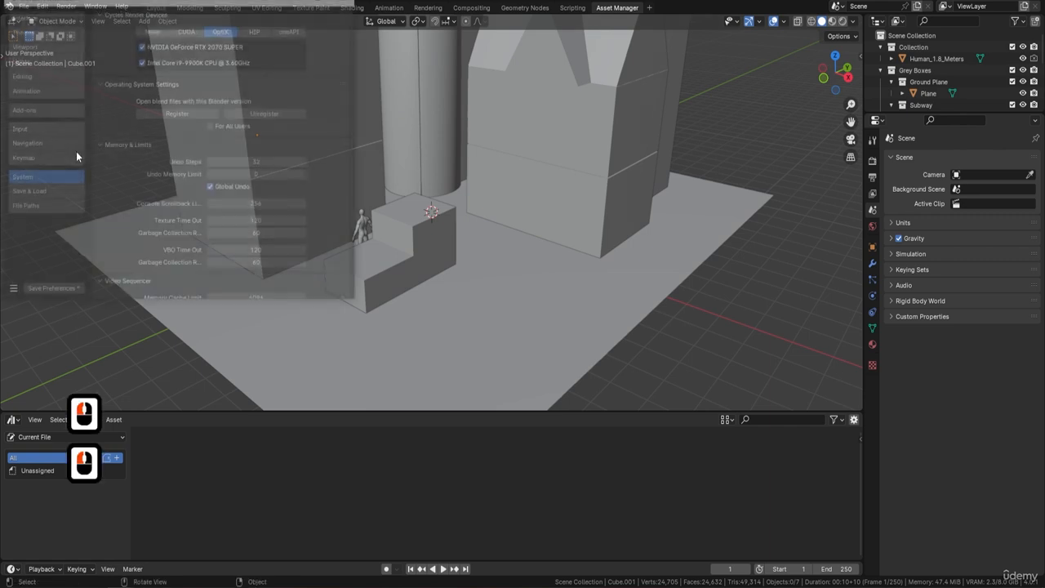
pyautogui.click(46, 207)
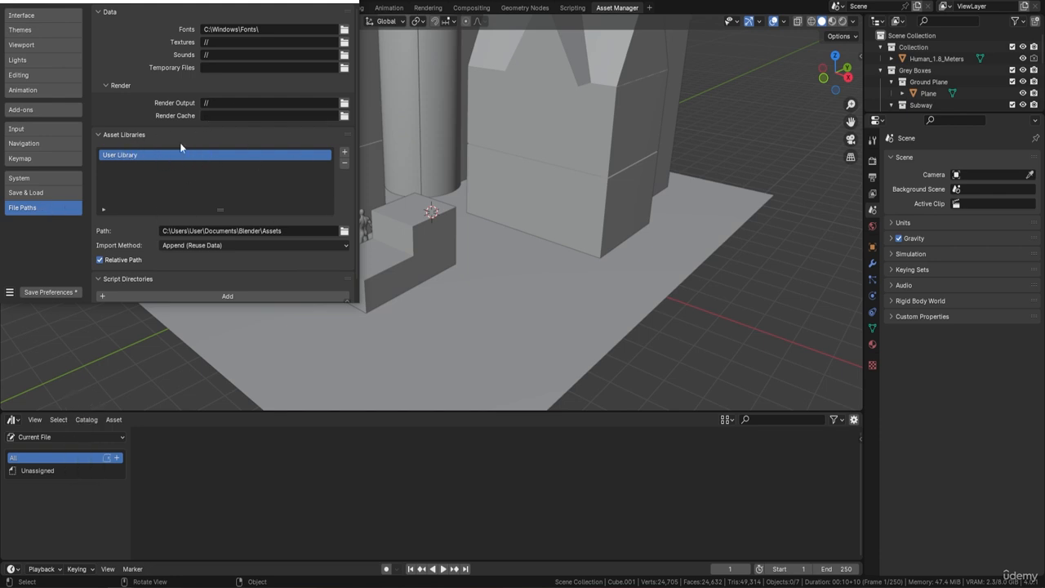
pyautogui.click(344, 163)
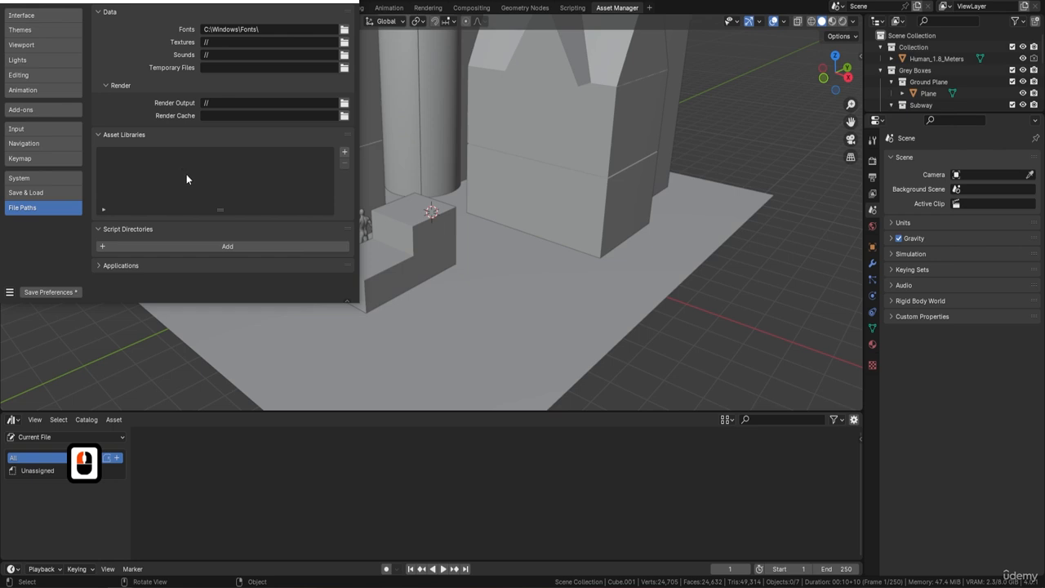
# Add the Course Resource Pack folder as a new asset library
pyautogui.click(344, 152)
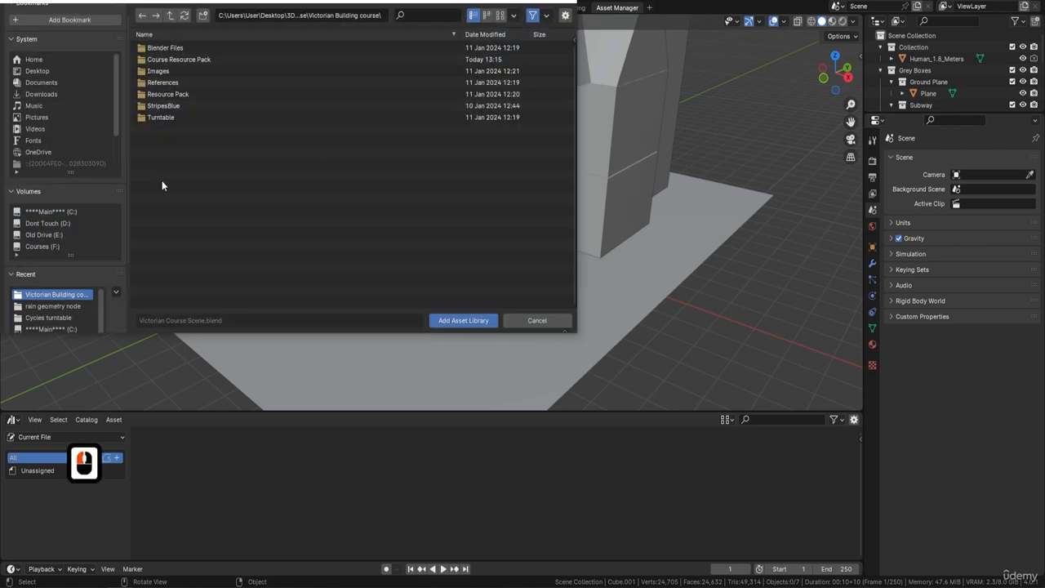
pyautogui.doubleClick(183, 59)
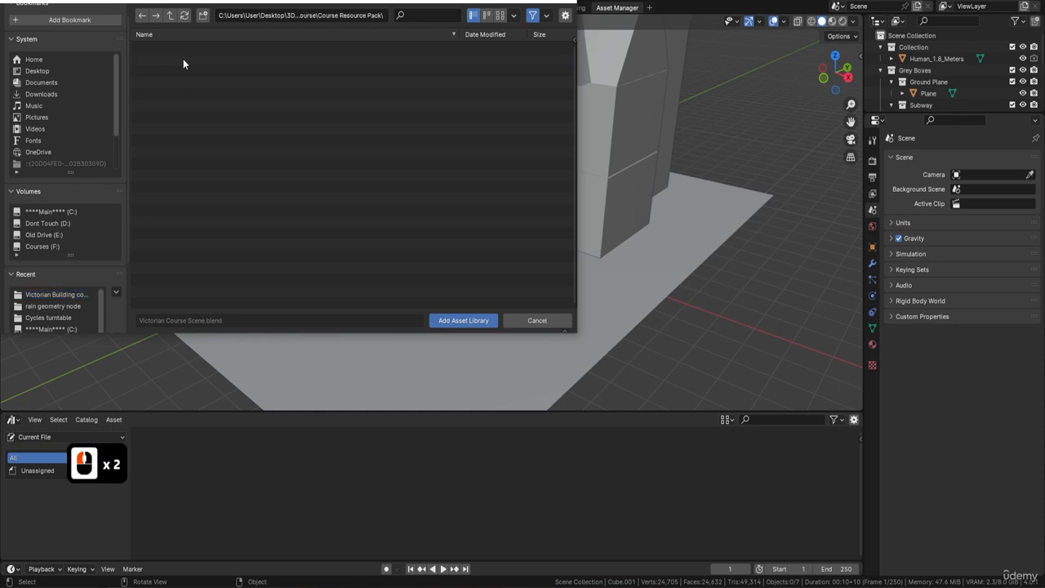
pyautogui.click(170, 14)
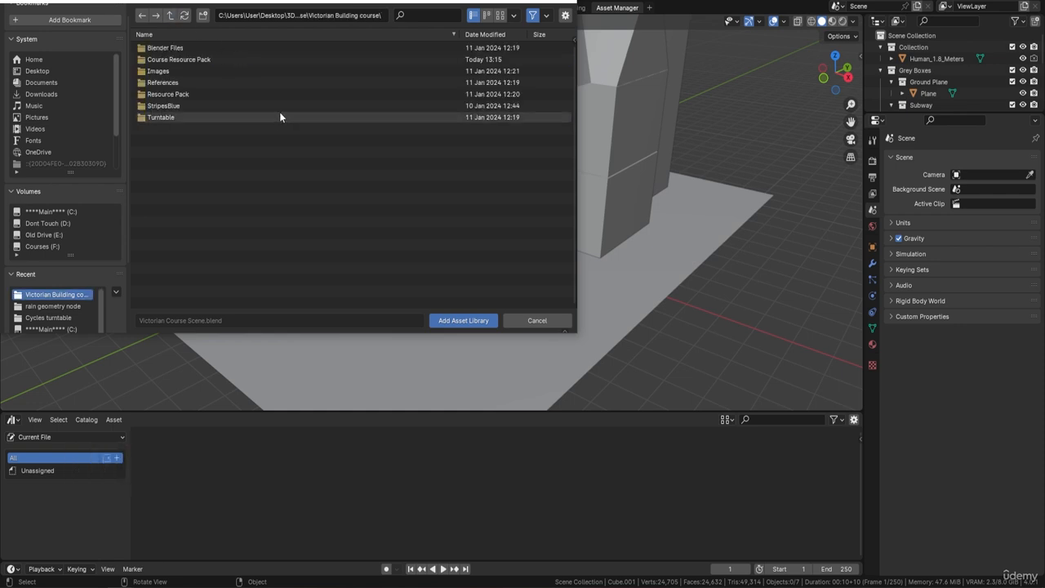
pyautogui.doubleClick(203, 59)
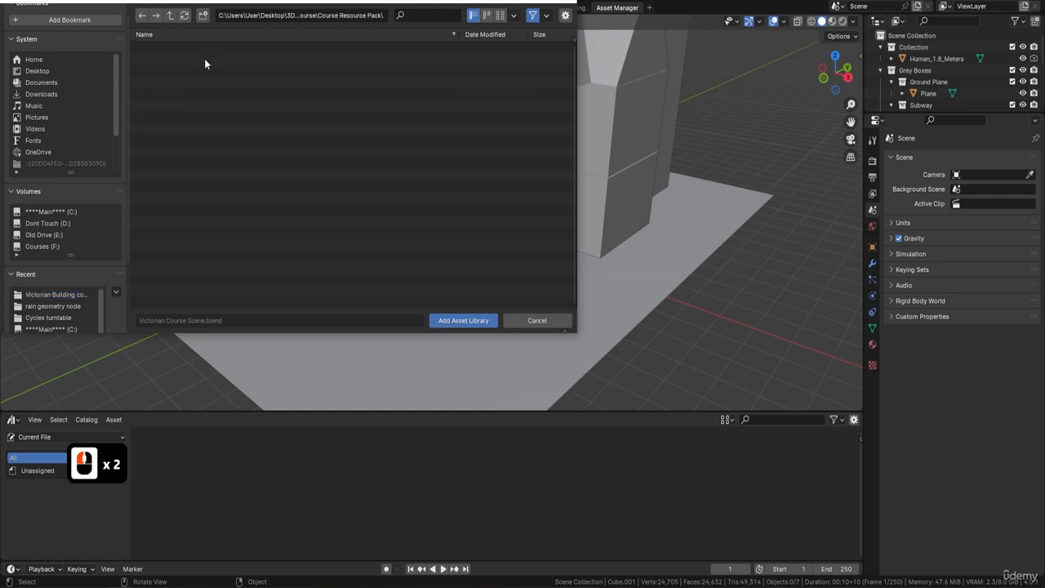
pyautogui.click(476, 320)
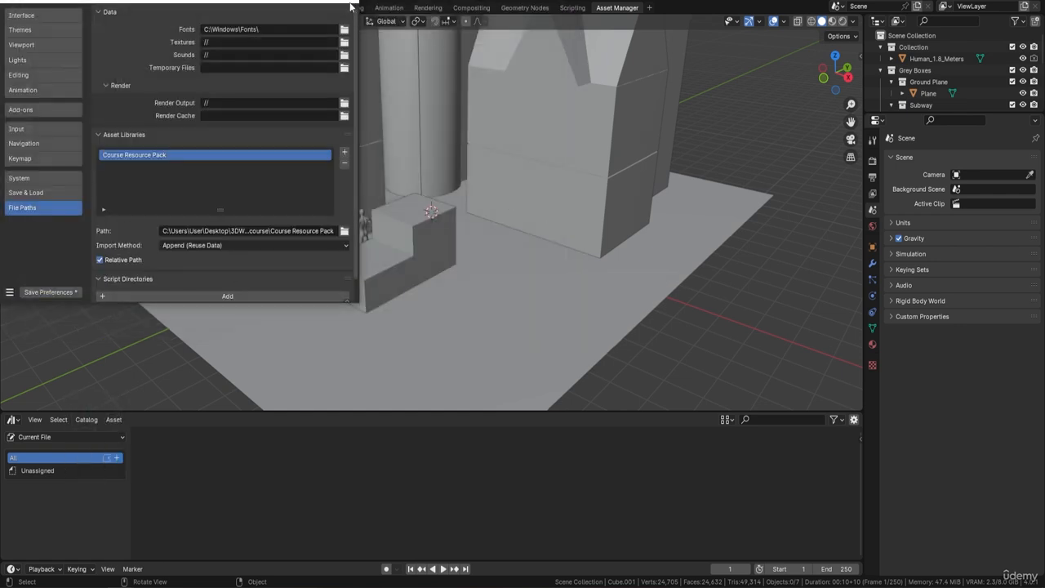
# Show the Course Resource Pack library in the asset browser and switch the viewport to rendered shading
pyautogui.click(173, 473)
pyautogui.click(96, 436)
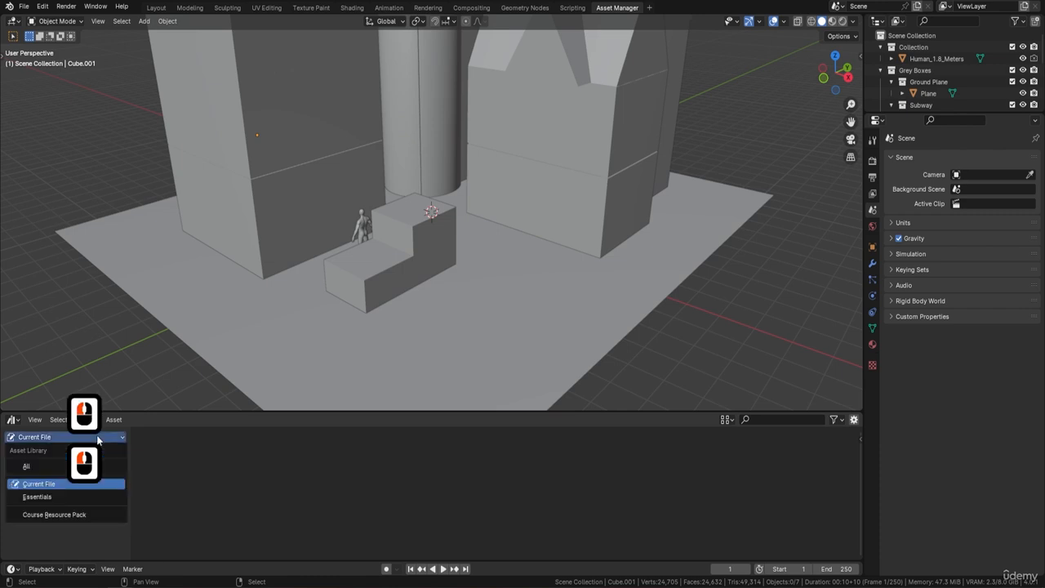
pyautogui.click(57, 515)
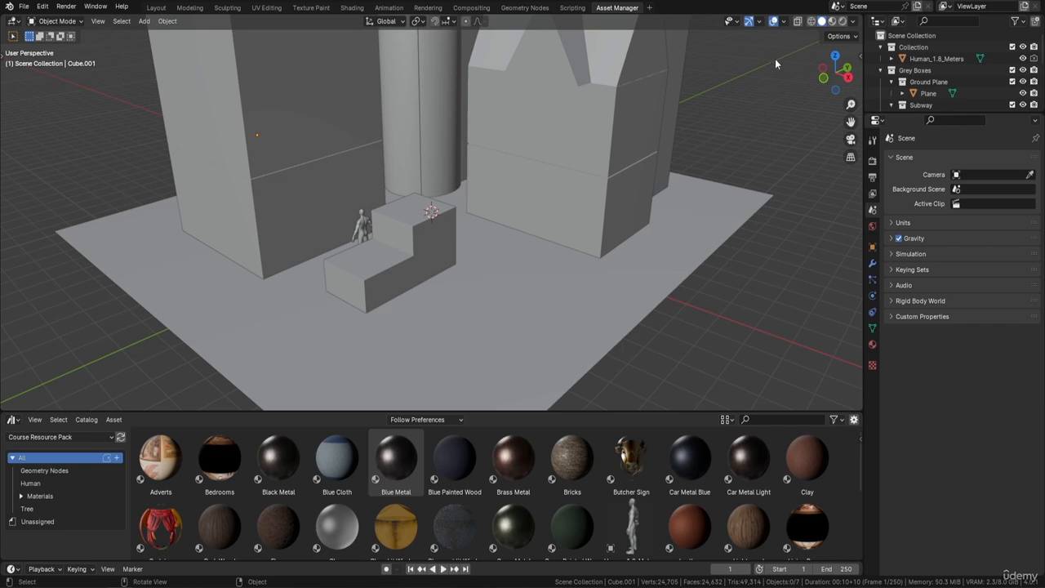
pyautogui.click(844, 22)
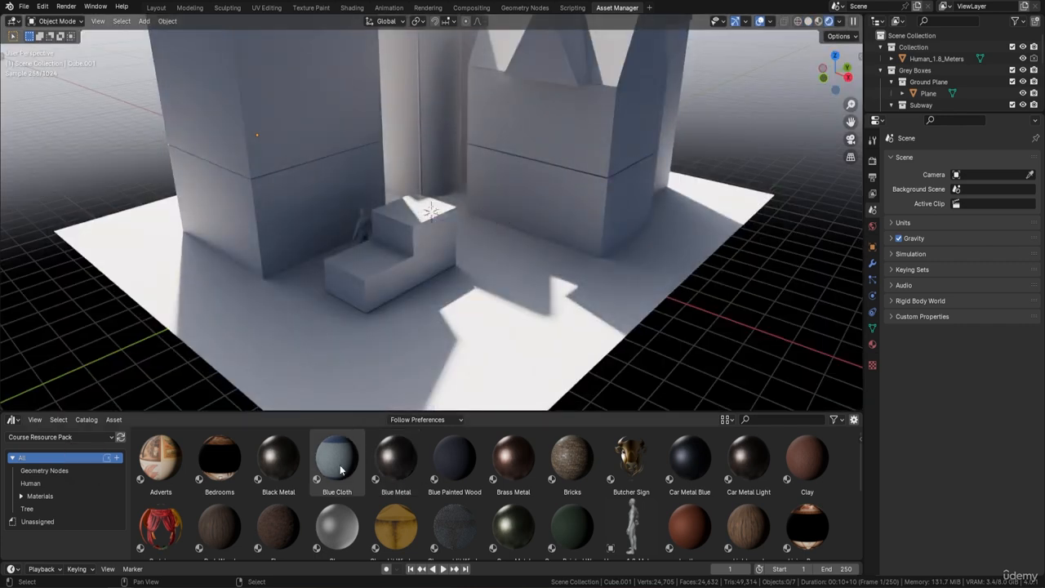
# Try the Blue Cloth and Floor materials on the ground plane, undoing each one
pyautogui.moveTo(337, 457); pyautogui.dragTo(510, 320)
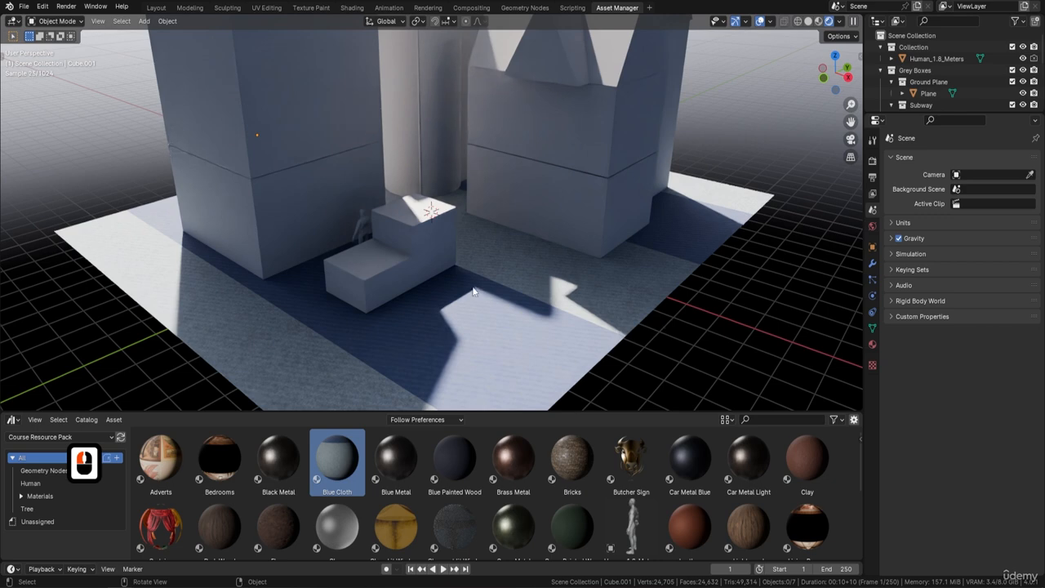
pyautogui.hotkey('ctrl', 'z')
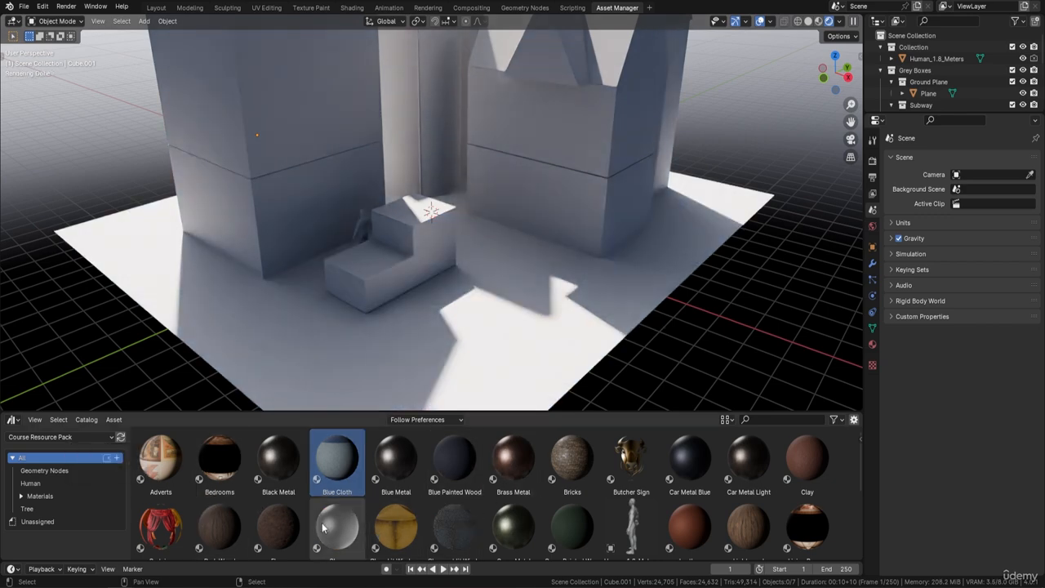
pyautogui.moveTo(278, 527); pyautogui.dragTo(510, 346)
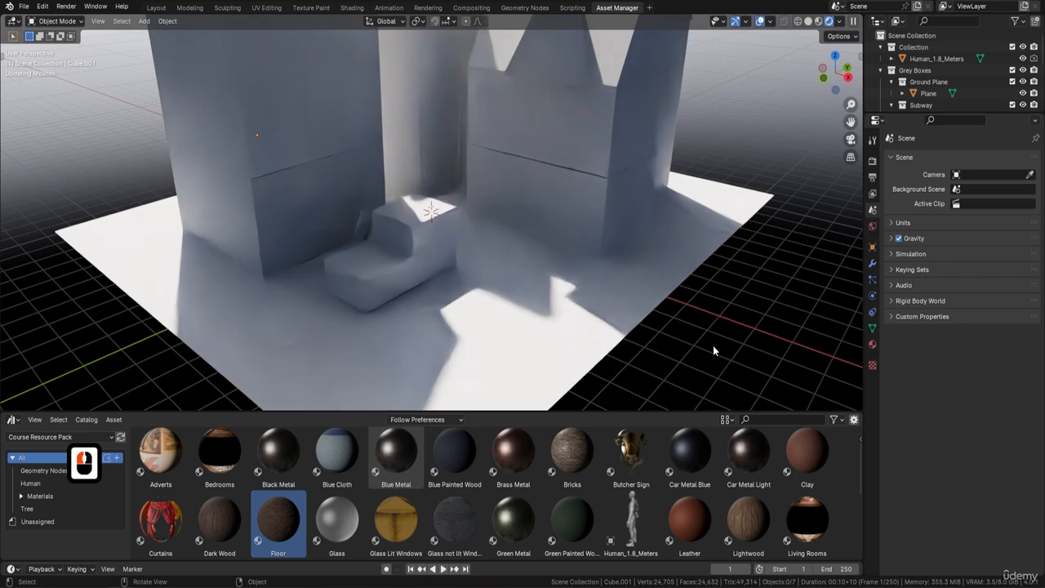
pyautogui.hotkey('ctrl', 'z')
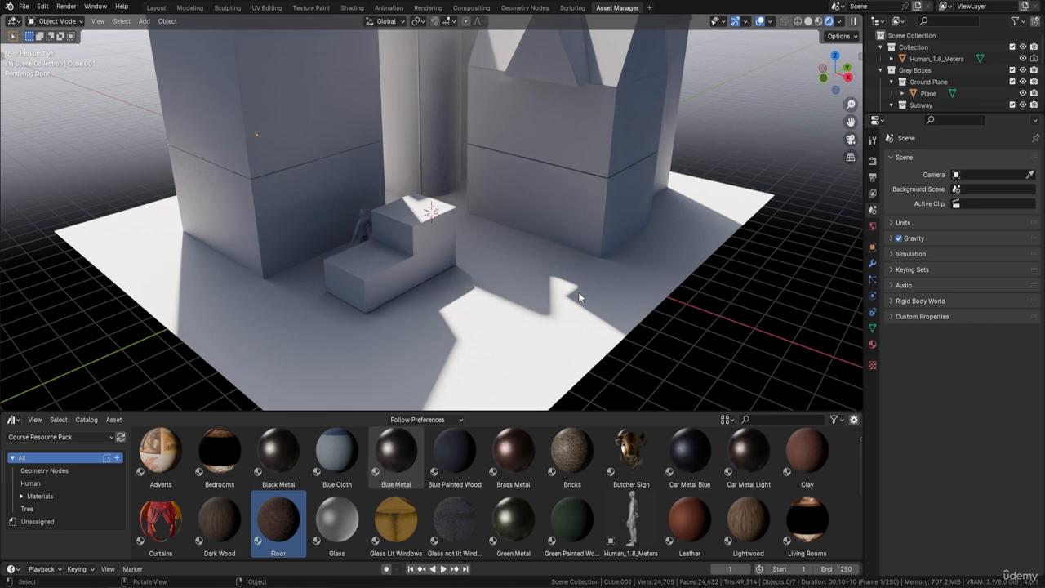
# In Preferences, remove the Course Resource Pack asset library and add the Course Resource Pack folder again as an asset library
pyautogui.click(42, 6)
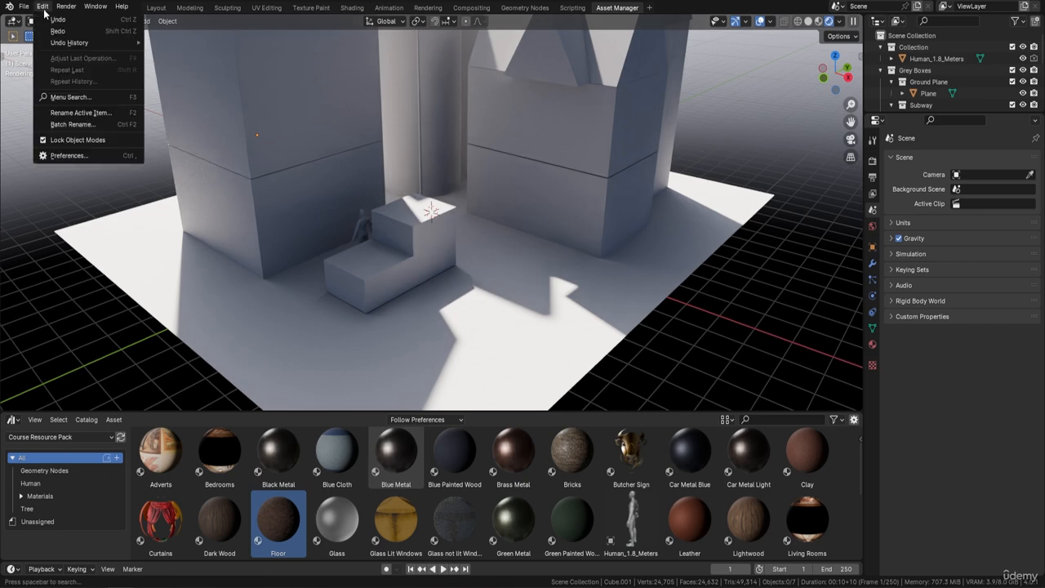
pyautogui.click(78, 156)
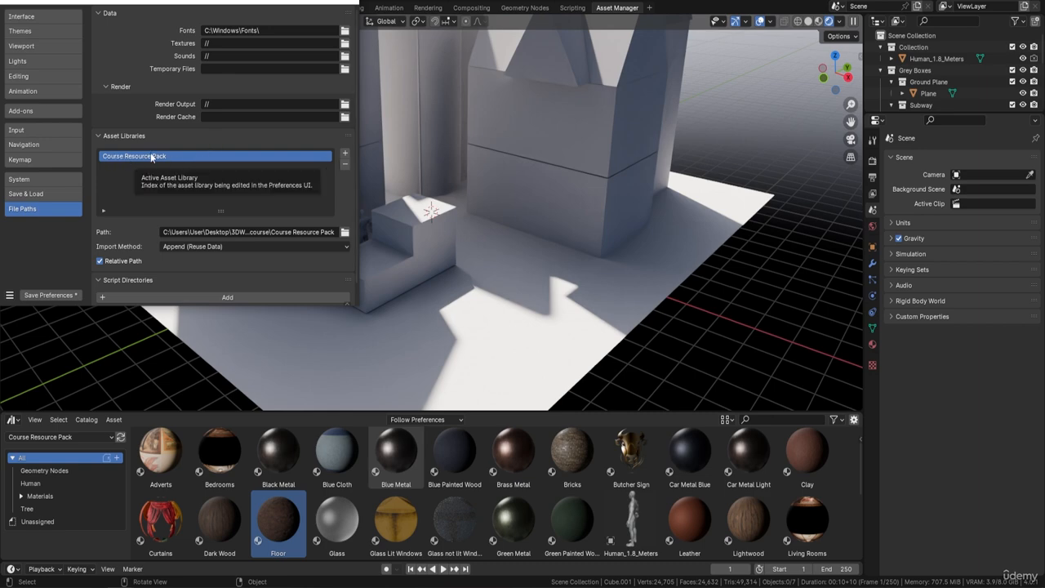
pyautogui.click(344, 165)
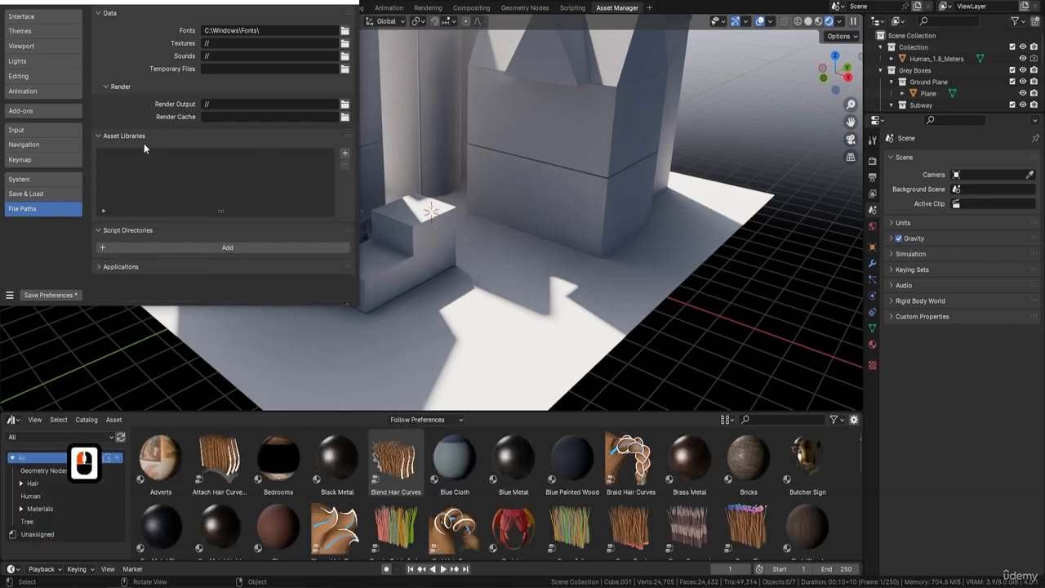
pyautogui.click(345, 153)
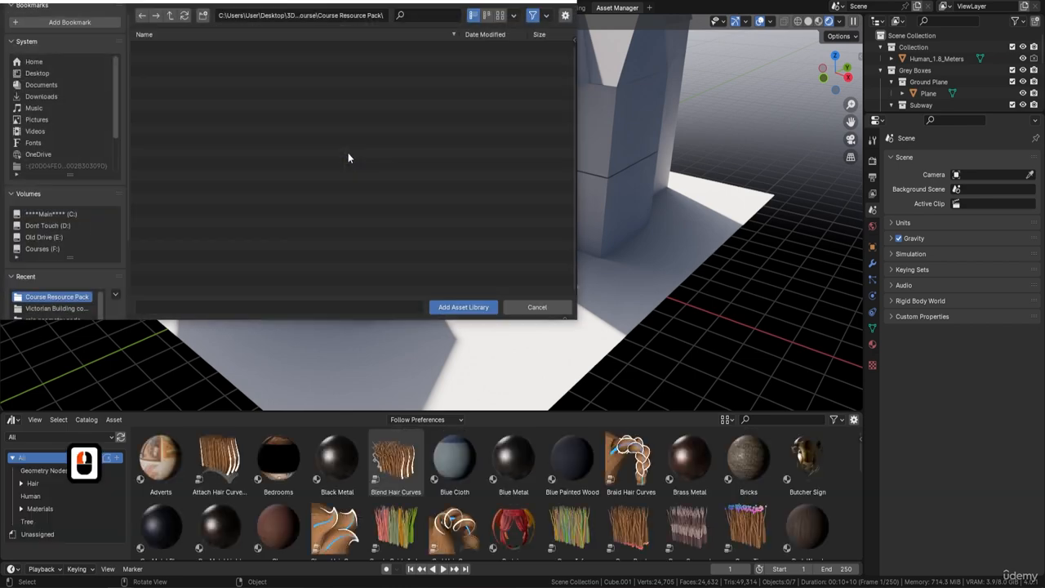
pyautogui.click(170, 14)
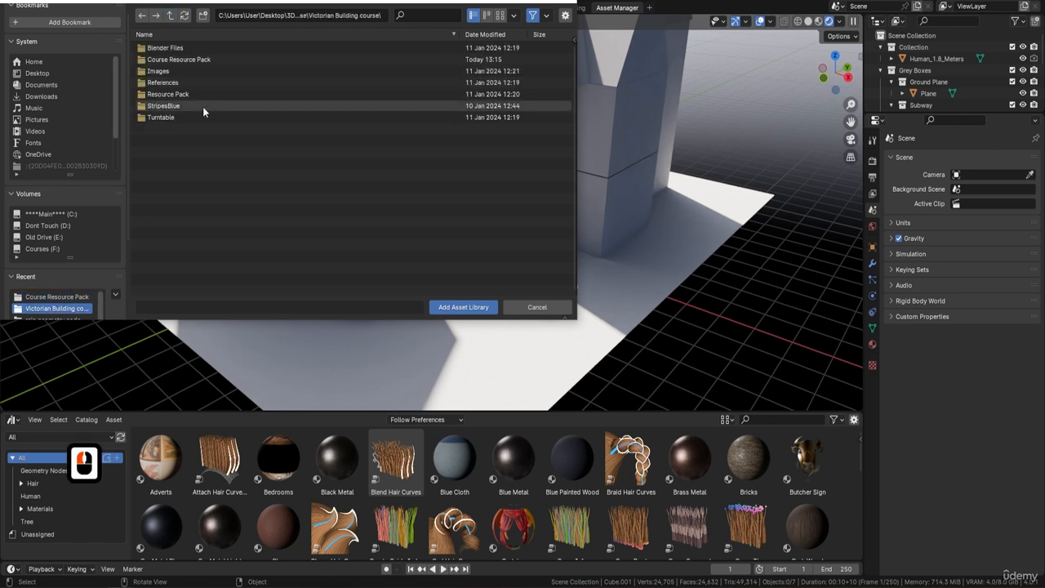
pyautogui.click(194, 60)
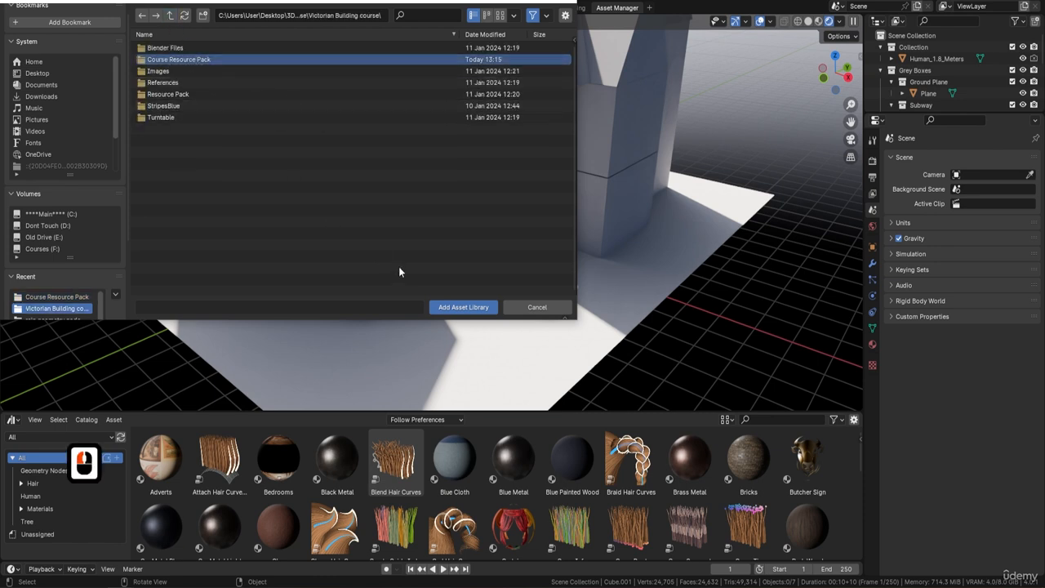
pyautogui.click(455, 308)
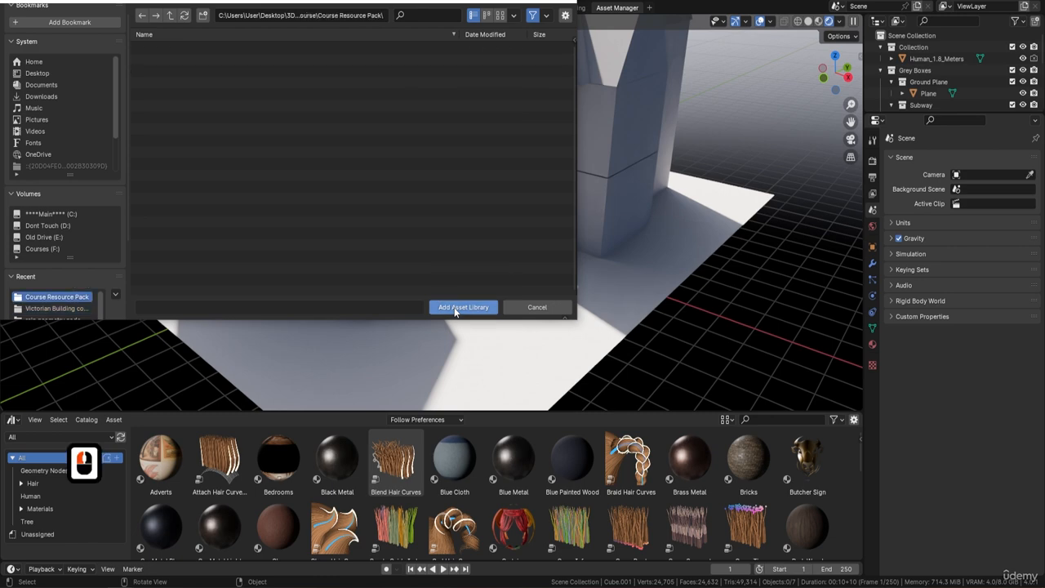
pyautogui.click(455, 307)
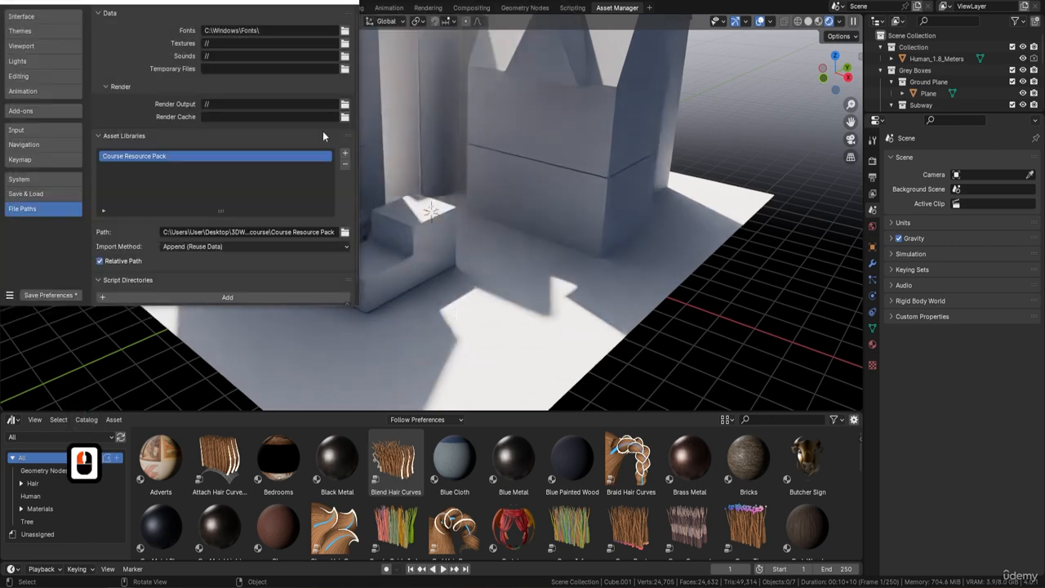
pyautogui.click(347, 2)
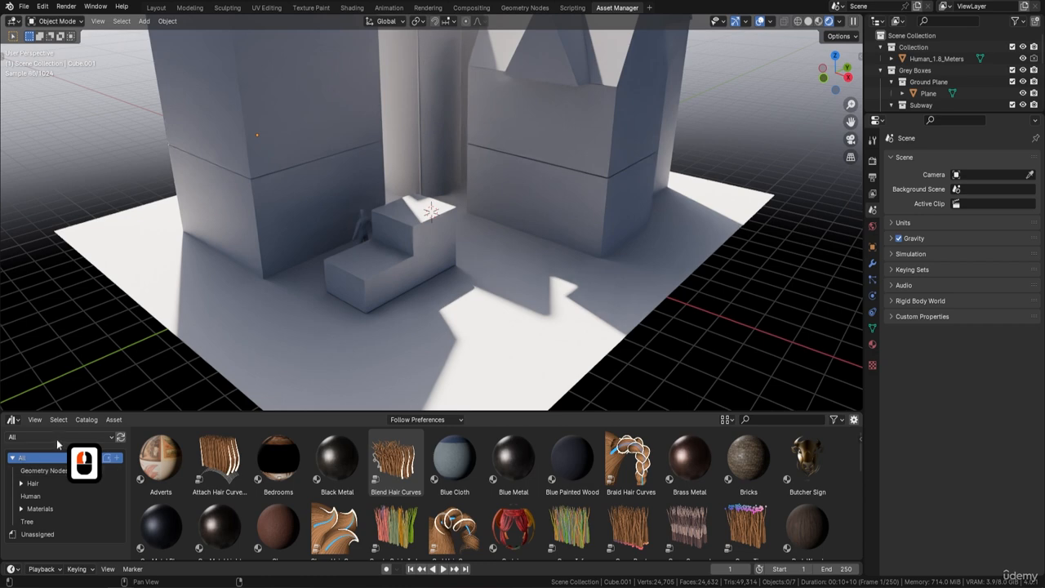
# Show the Course Resource Pack library in the asset browser
pyautogui.click(56, 439)
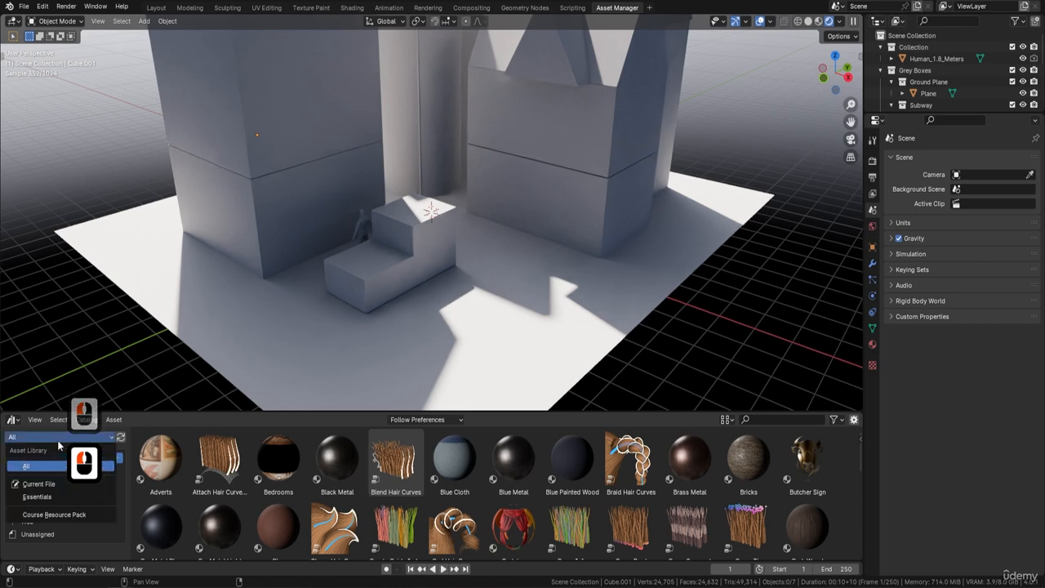
pyautogui.click(70, 516)
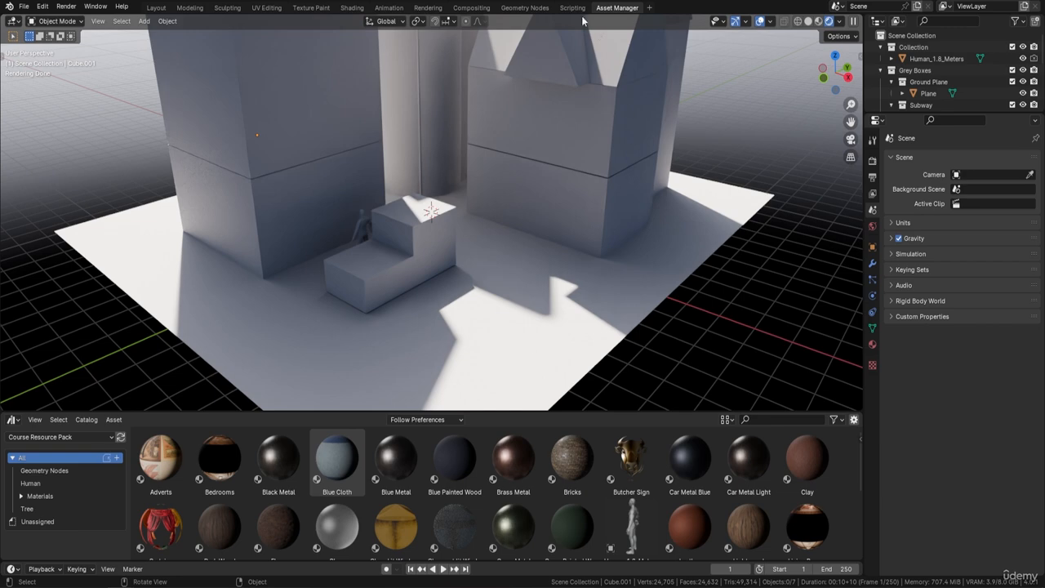
pyautogui.click(193, 10)
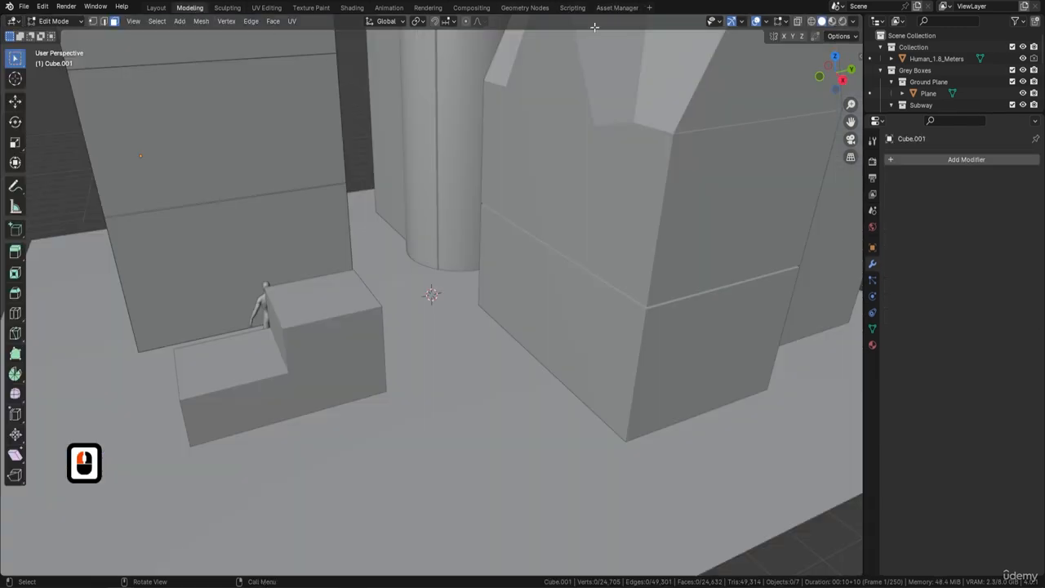
pyautogui.click(617, 8)
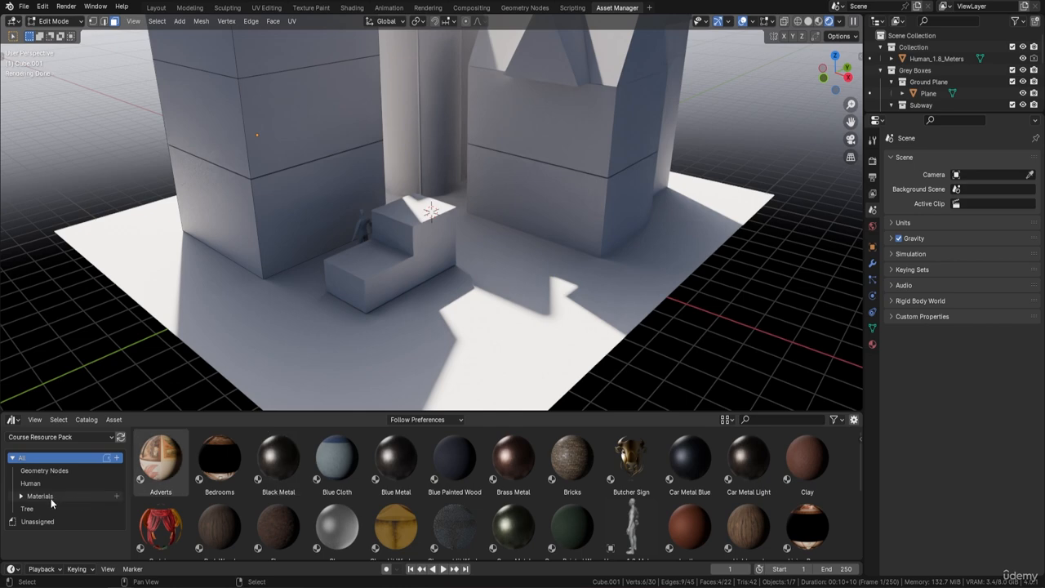
# Open the Geometry Nodes catalog, select the Roof Tile Geometry Node asset and return the viewport to Object Mode
pyautogui.click(72, 470)
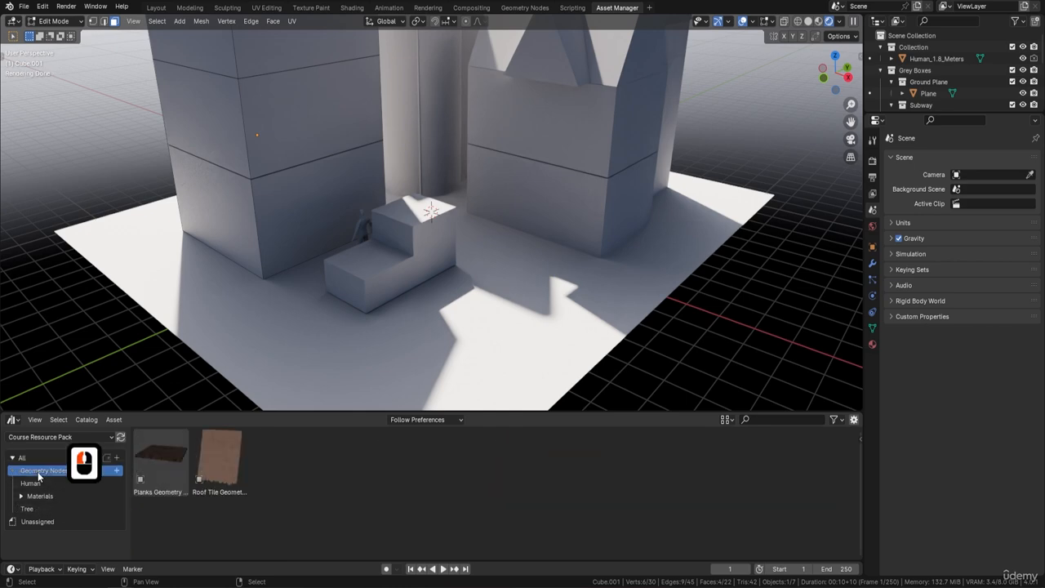
pyautogui.click(232, 459)
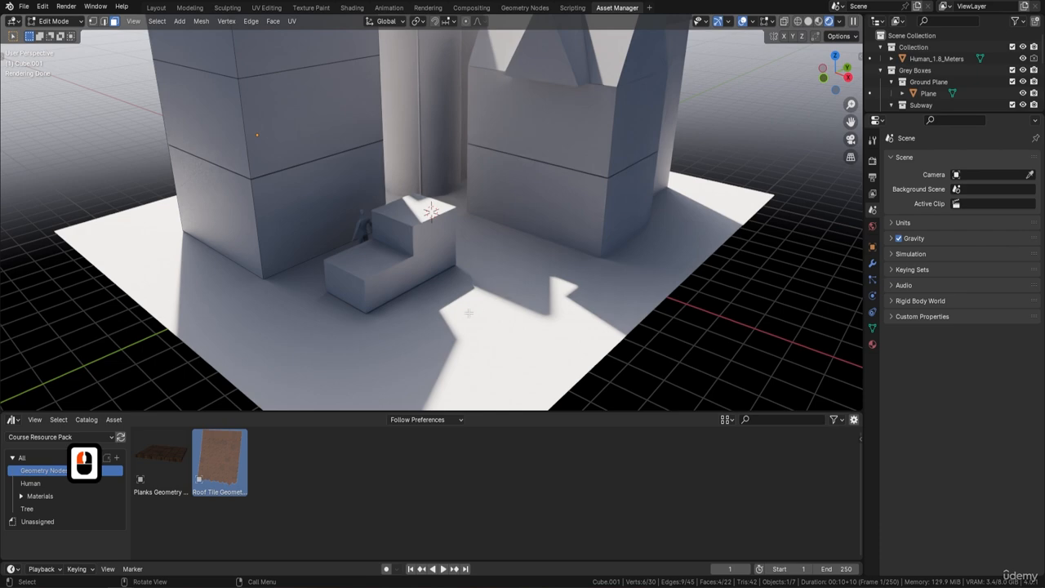
pyautogui.moveTo(470, 314); pyautogui.dragTo(498, 305, button='middle')
pyautogui.press('Tab')
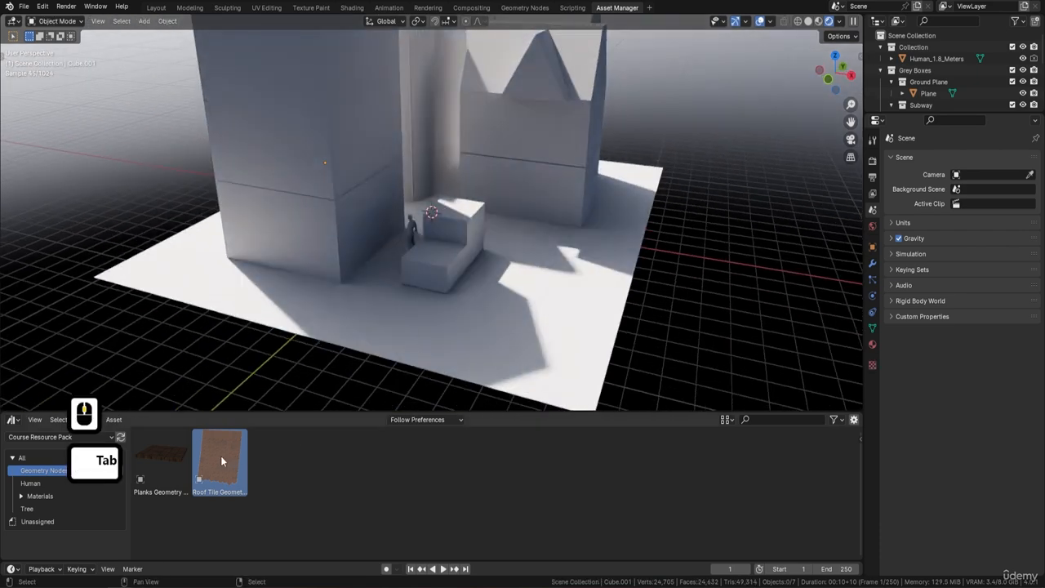
# Drag the Roof Tile Geometry Node asset into the scene, move it, then delete it
pyautogui.moveTo(219, 459); pyautogui.dragTo(631, 324)
pyautogui.moveTo(632, 319); pyautogui.dragTo(530, 248, button='middle')
pyautogui.scroll(3, 489, 288)
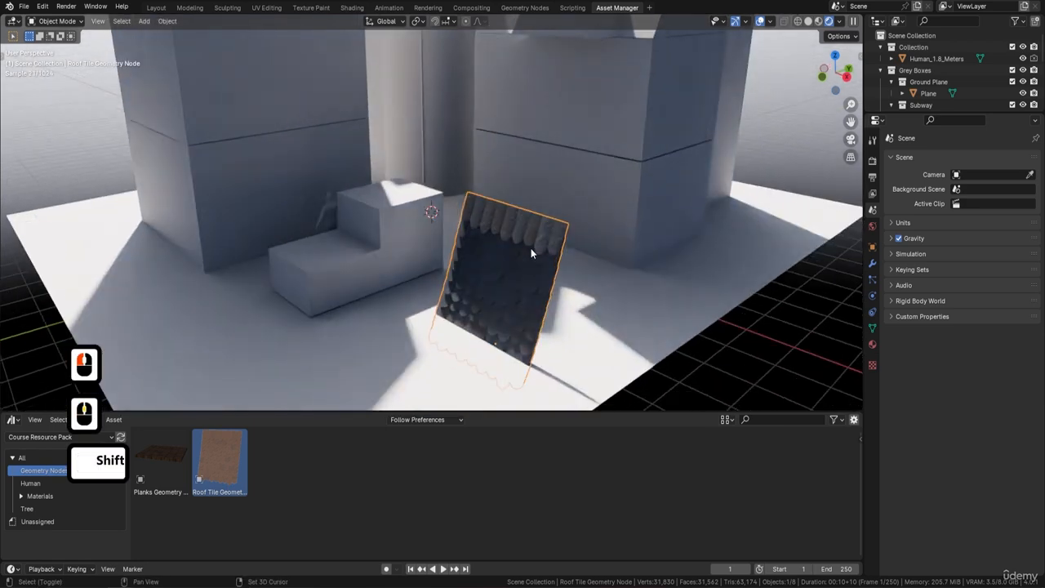
pyautogui.hotkey('shift', 'space')
pyautogui.click(488, 276)
pyautogui.moveTo(498, 298); pyautogui.dragTo(575, 219)
pyautogui.keyDown('shift'); pyautogui.moveTo(575, 219); pyautogui.dragTo(626, 160, button='middle'); pyautogui.keyUp('shift')
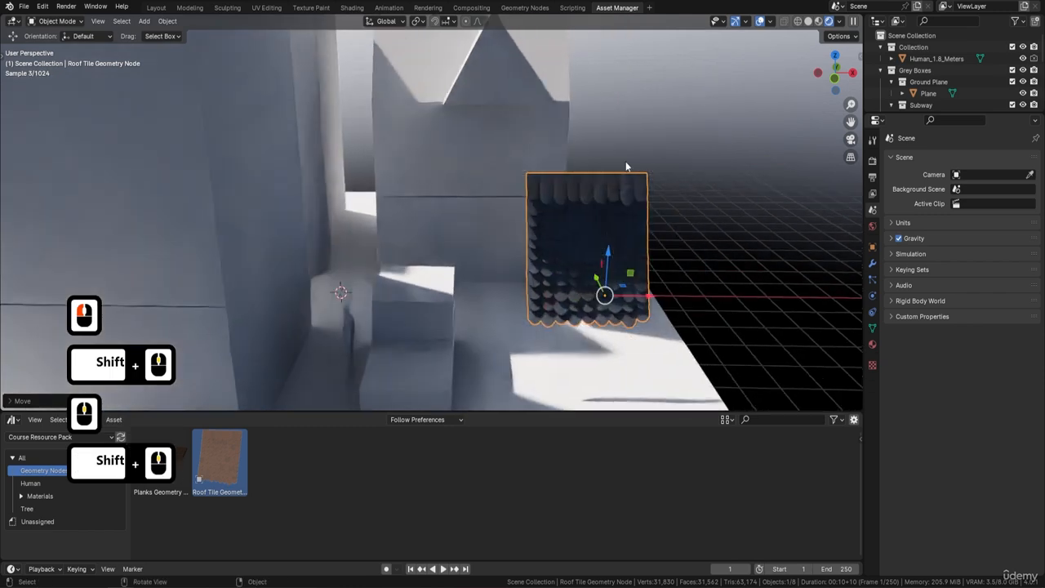
pyautogui.keyDown('shift'); pyautogui.moveTo(574, 218); pyautogui.dragTo(632, 217, button='middle'); pyautogui.keyUp('shift')
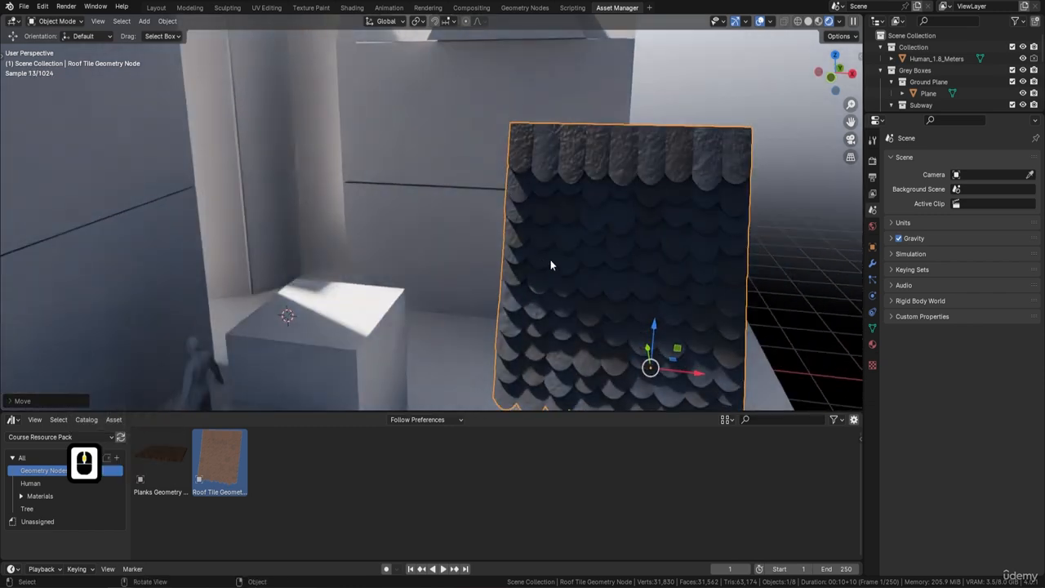
pyautogui.scroll(-4, 616, 193)
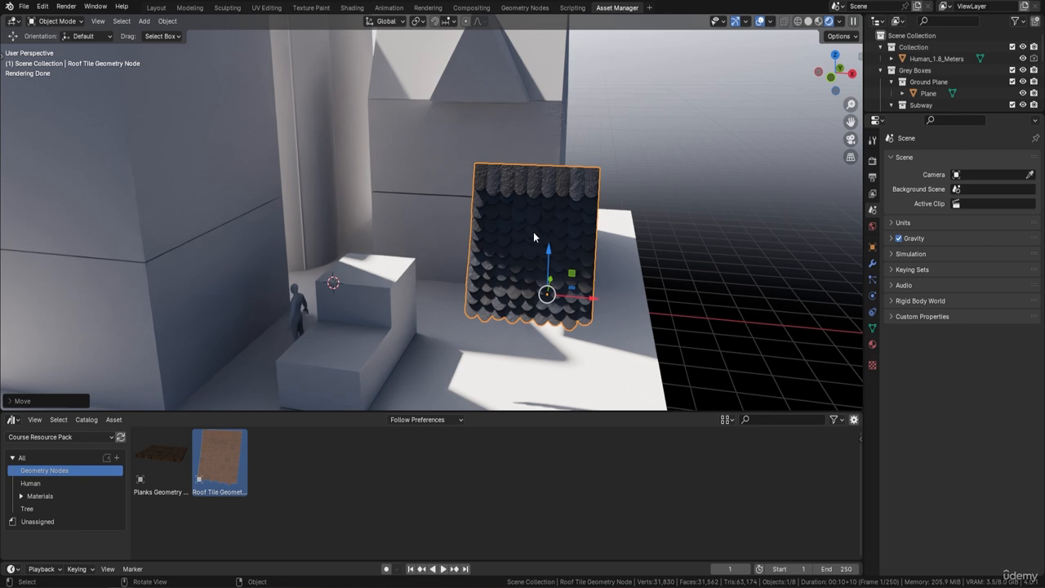
pyautogui.press('Delete')
# Drag the Planks Geometry Node asset into the scene and delete it
pyautogui.moveTo(161, 459); pyautogui.dragTo(588, 335)
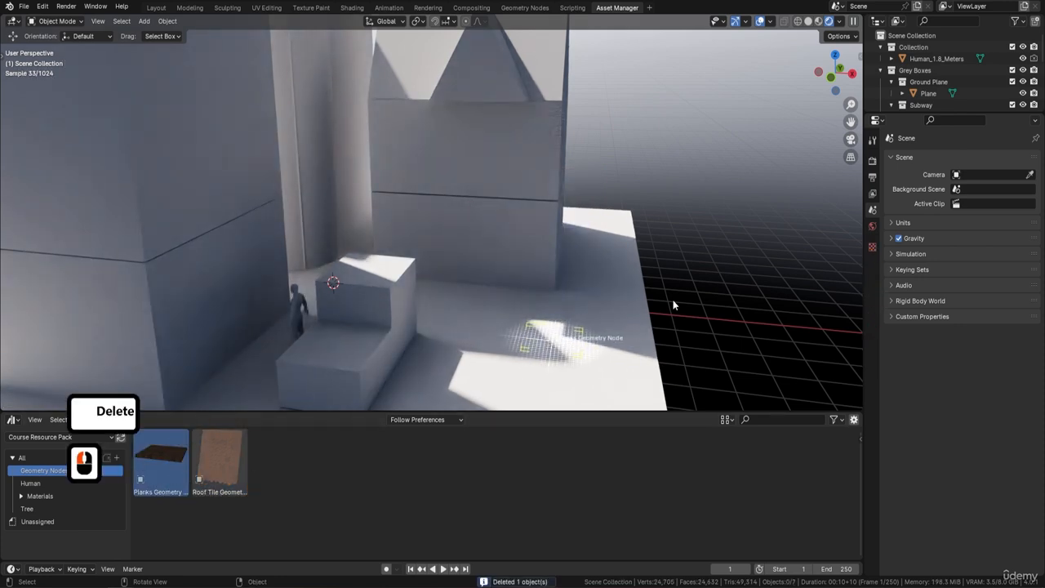
pyautogui.press('Delete')
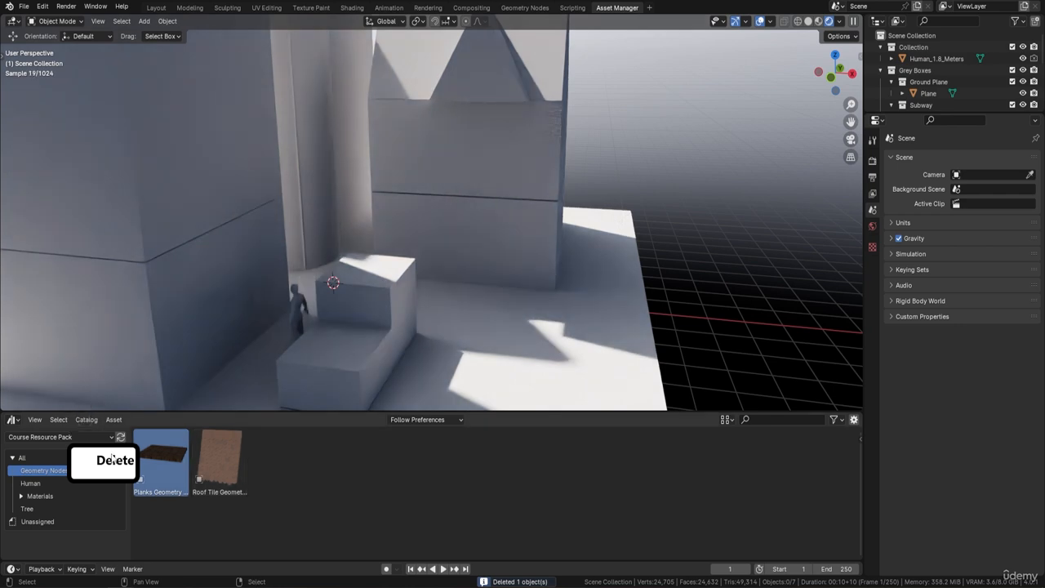
# Drag the Human_1.8_Meters asset from the Human catalog into the scene and delete it
pyautogui.click(30, 483)
pyautogui.moveTo(161, 461); pyautogui.dragTo(534, 339)
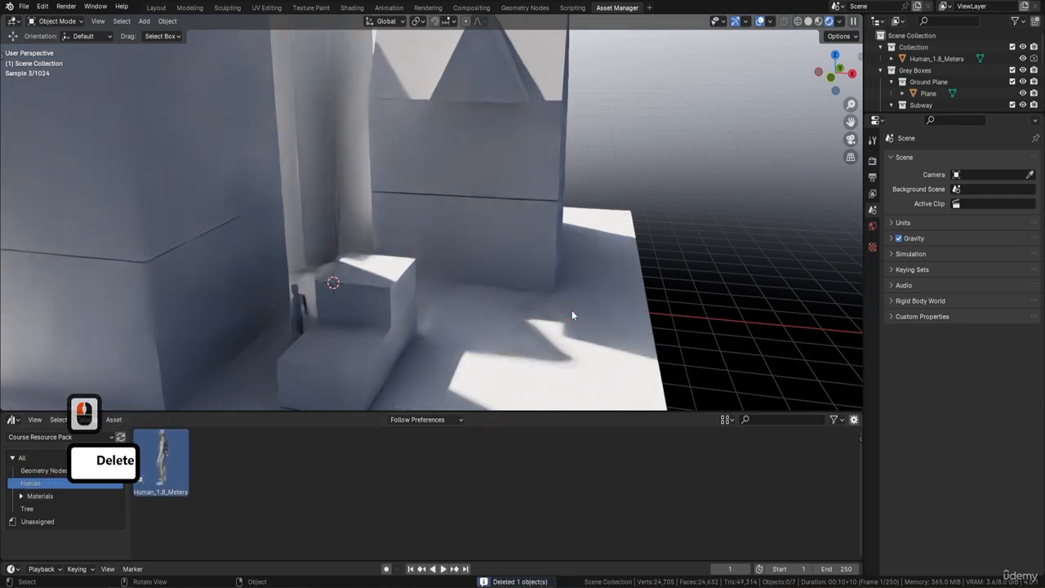
pyautogui.press('Delete')
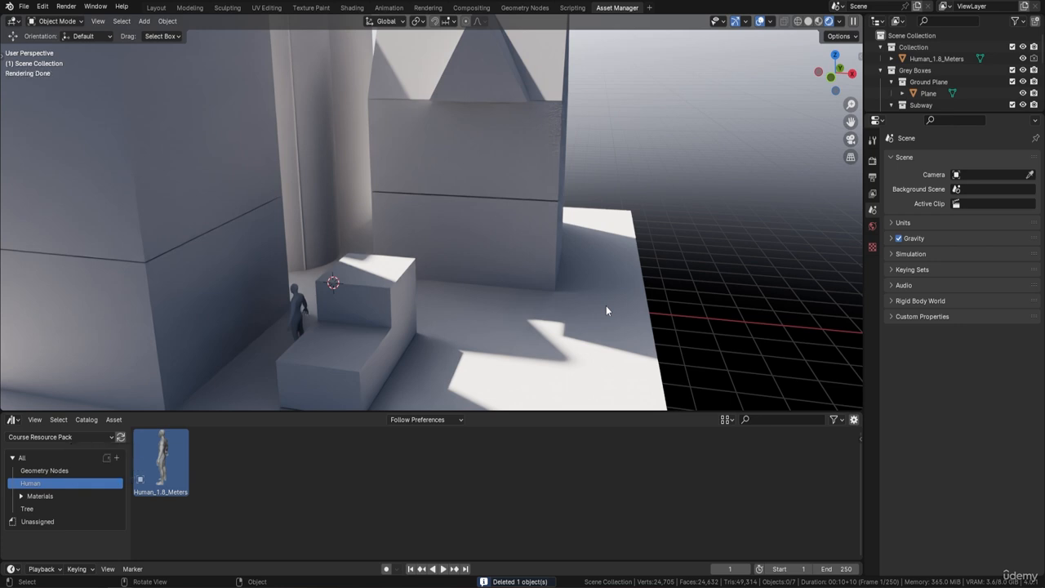